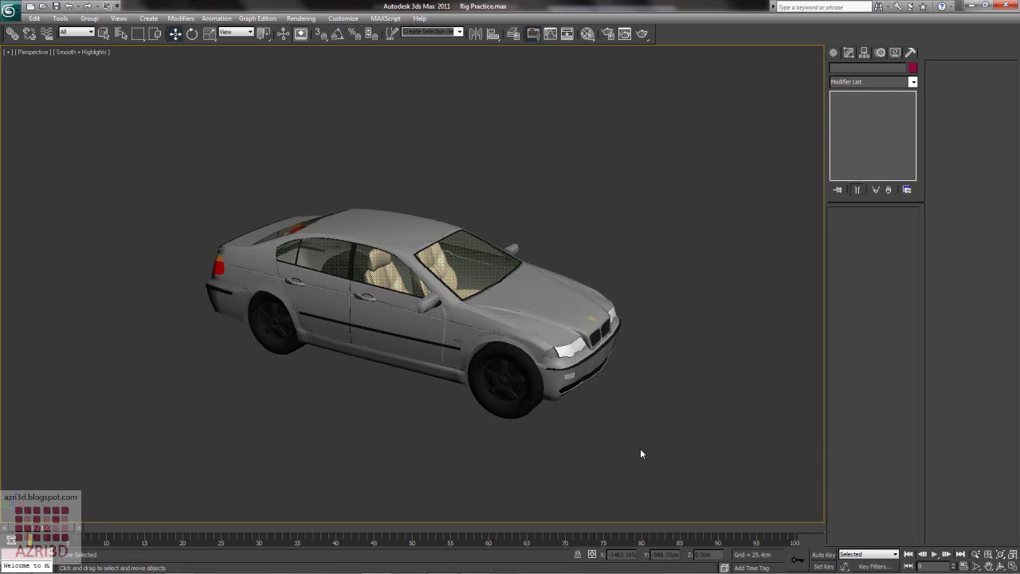
Display the perspective view of the car in wireframe.
key("F3")
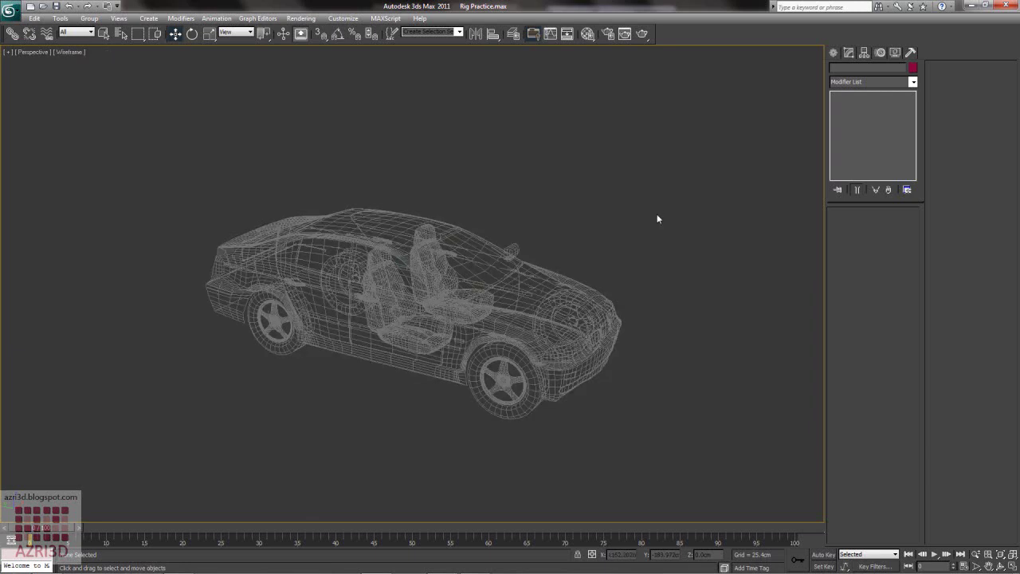
left_click(337, 313)
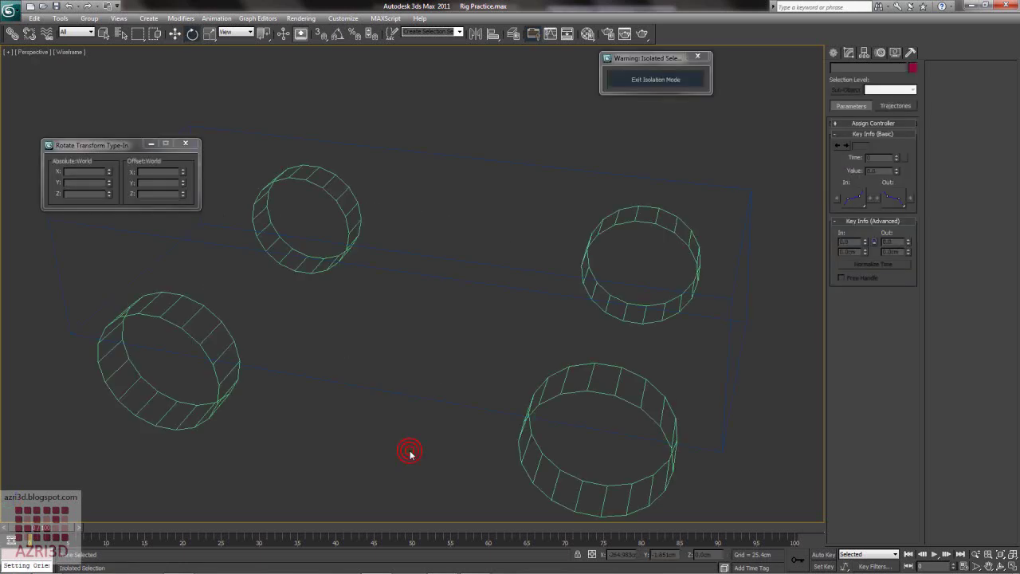
scroll(410, 453, "down", 3)
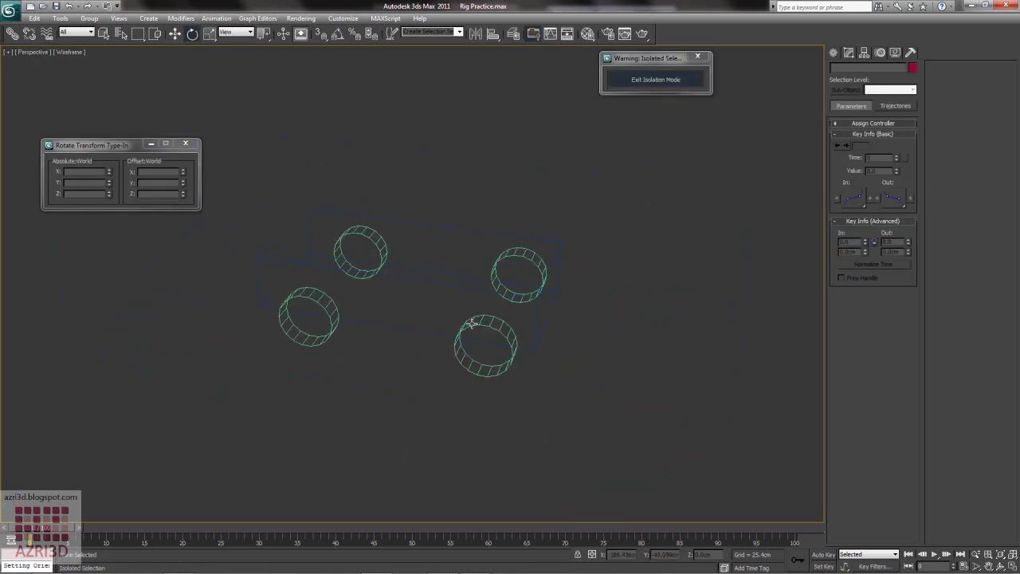
key("F3")
key("F3")
middle_click_drag(458, 378, 445, 387, "alt")
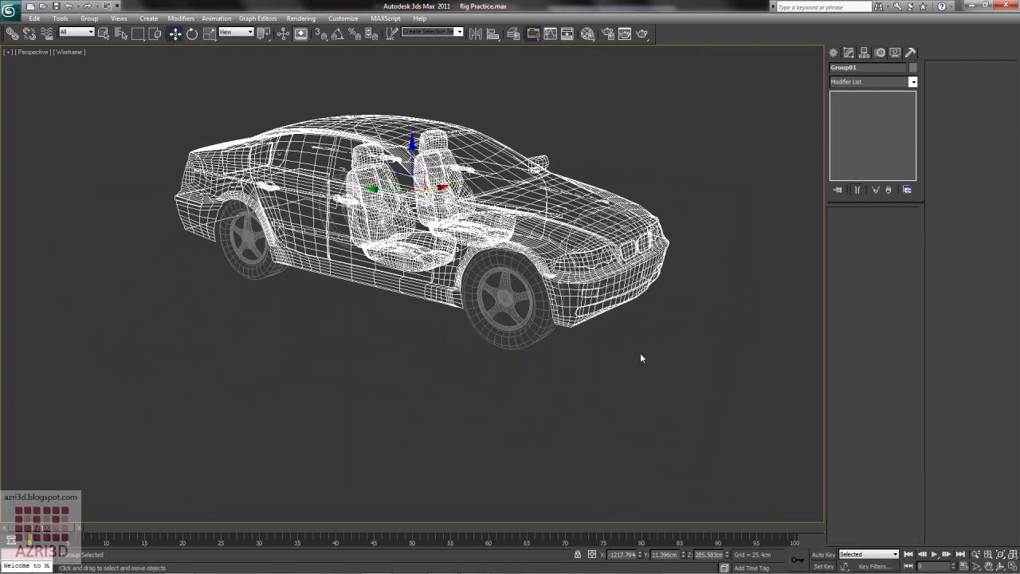
Select each of the car's four wheels in turn to check that they are separate objects.
left_click(527, 272)
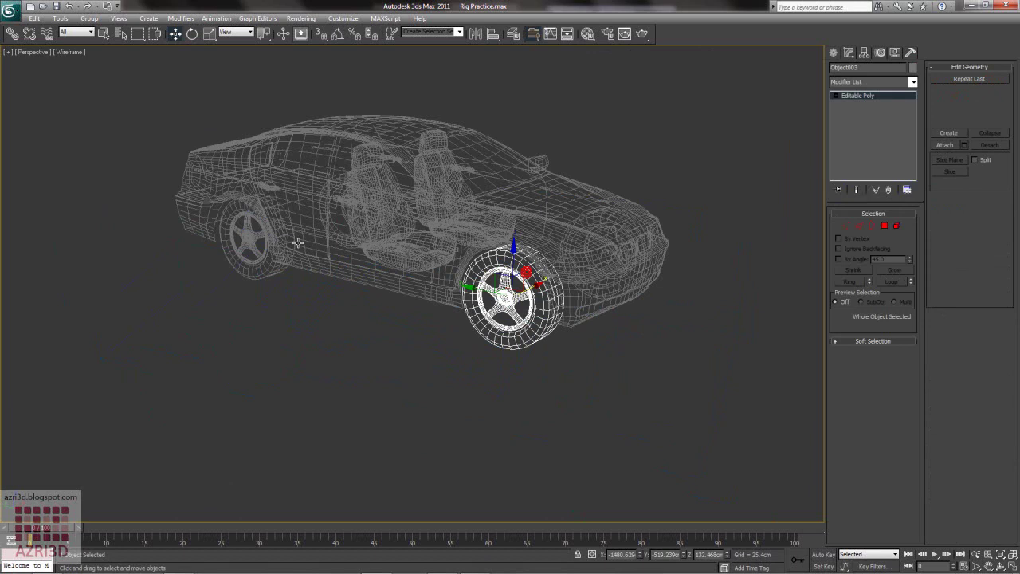
left_click(258, 240)
middle_click_drag(568, 301, 405, 314, "alt")
left_click(325, 316)
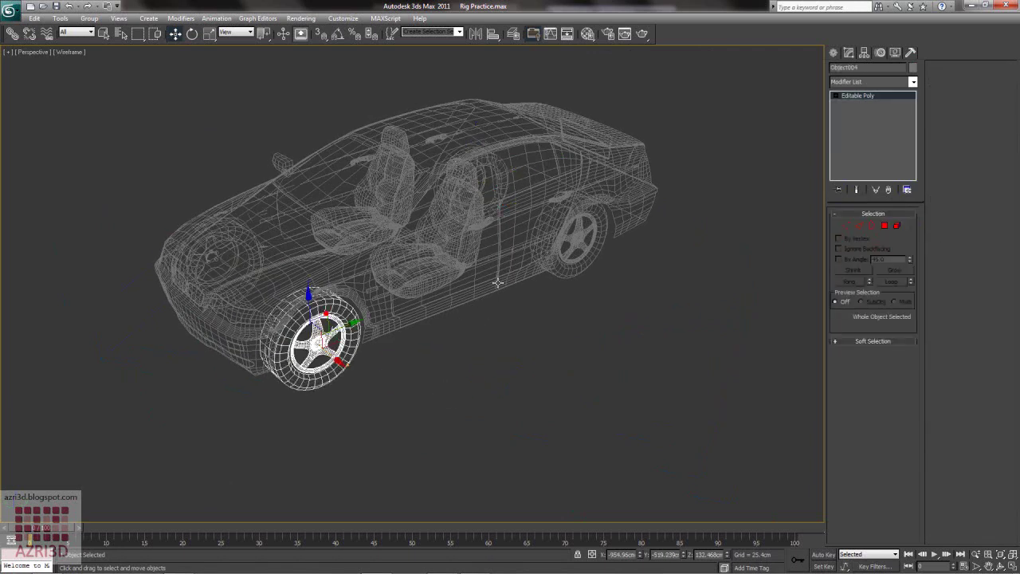
left_click(555, 268)
middle_click_drag(353, 248, 504, 232, "alt")
Create a dummy helper between the car's rear wheels in the top view.
key("t")
key("z")
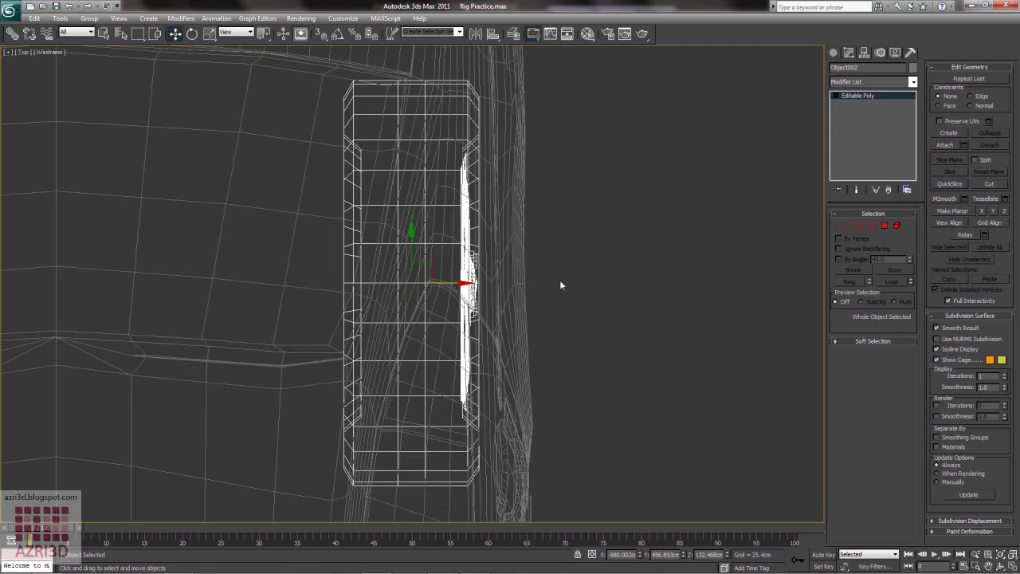
left_click(656, 260)
scroll(698, 260, "down", 5)
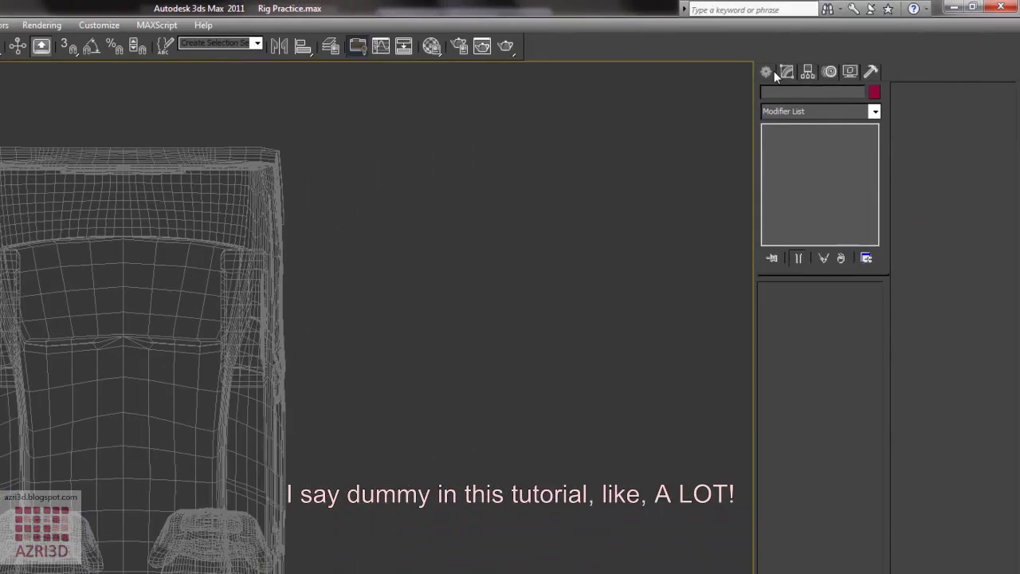
left_click(834, 52)
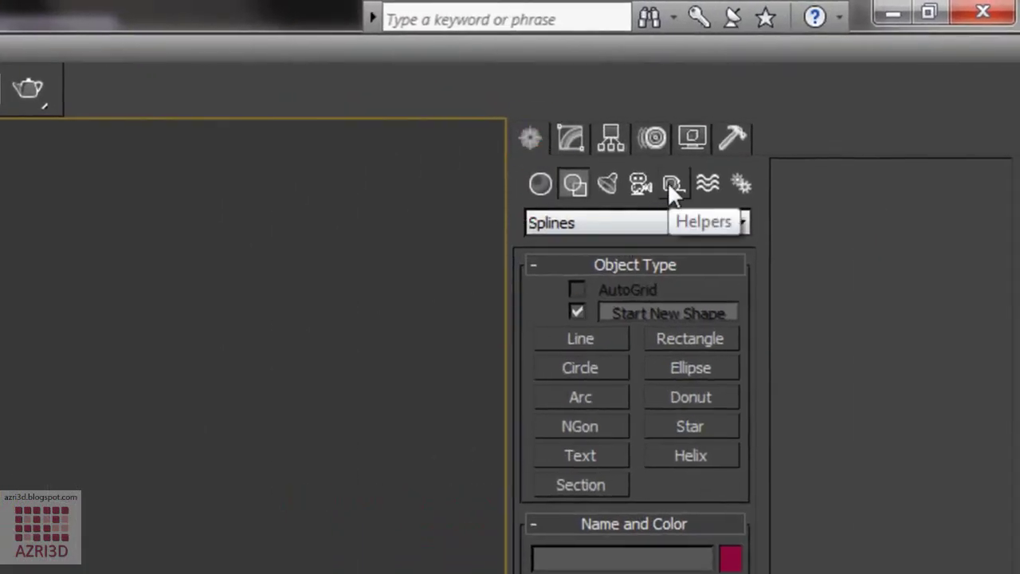
left_click(669, 184)
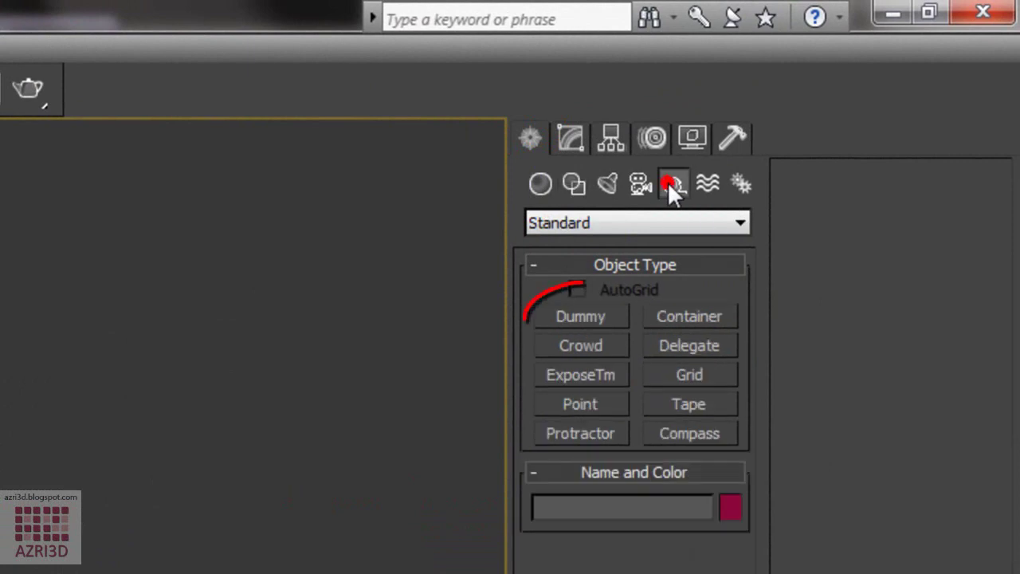
left_click(570, 318)
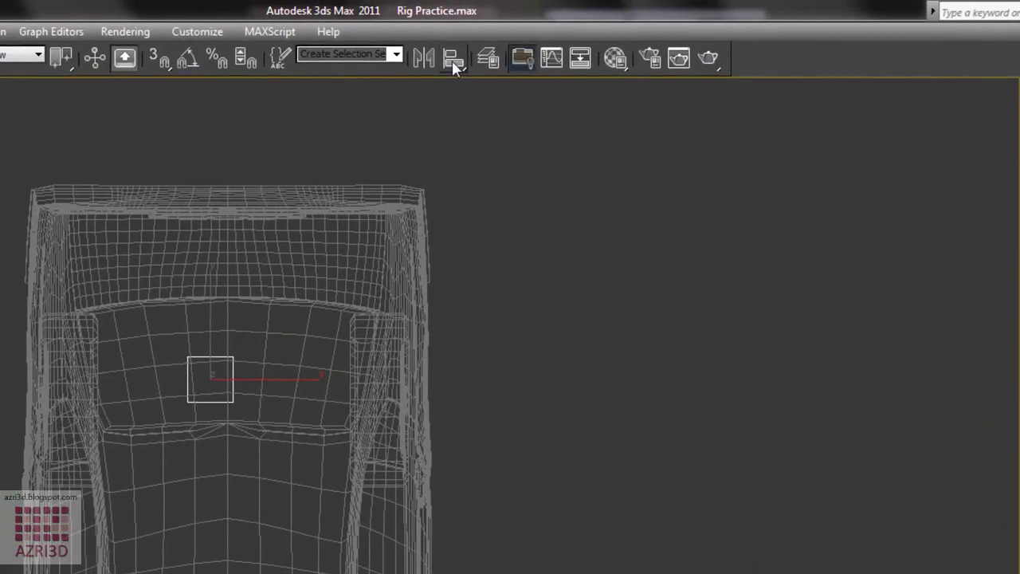
Align the dummy to the car body in X position only, center to center.
left_click(493, 33)
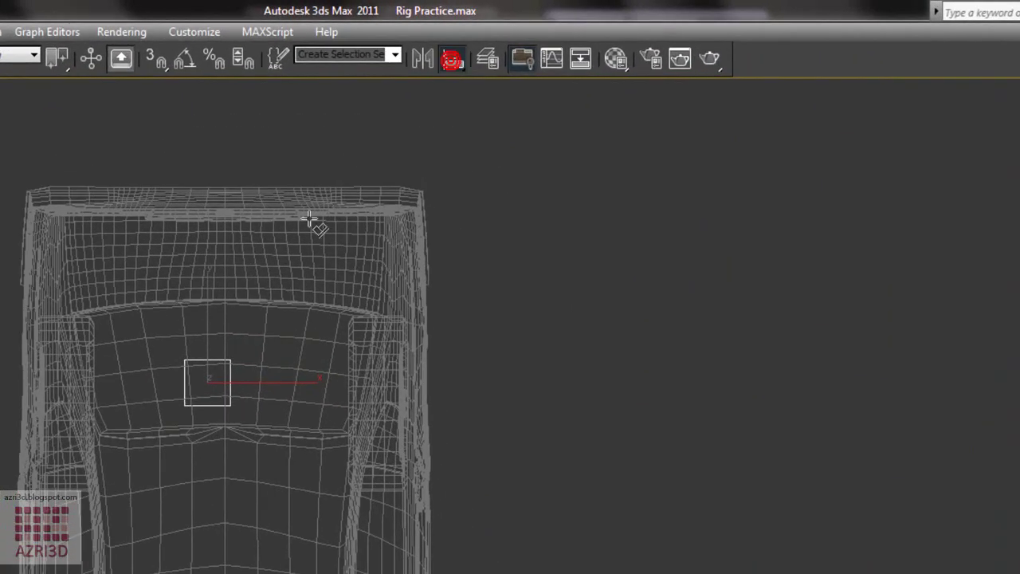
left_click(258, 334)
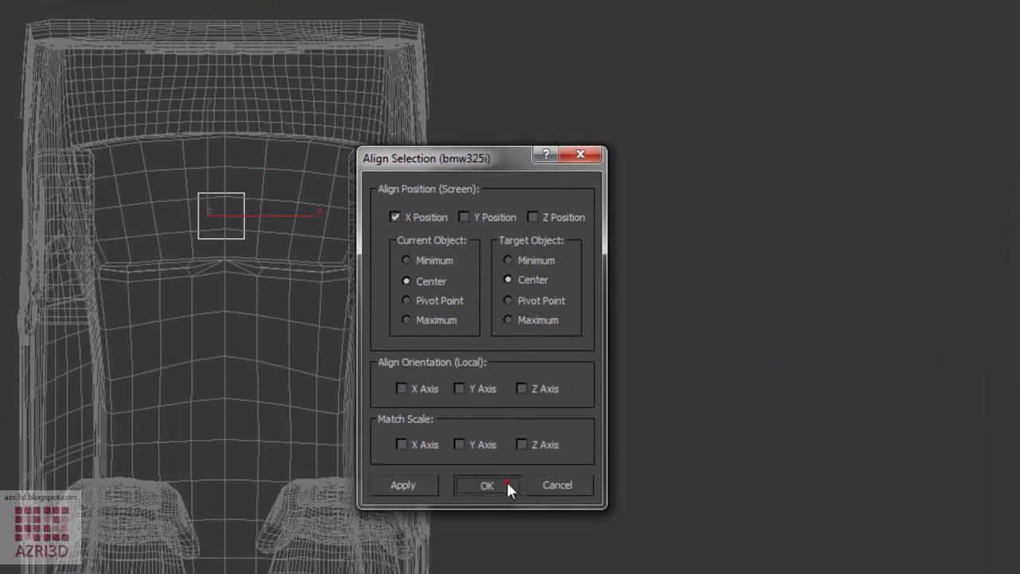
left_click(506, 482)
Align the dummy to the rear wheel in the left view, matching X and Y positions center to center.
key("l")
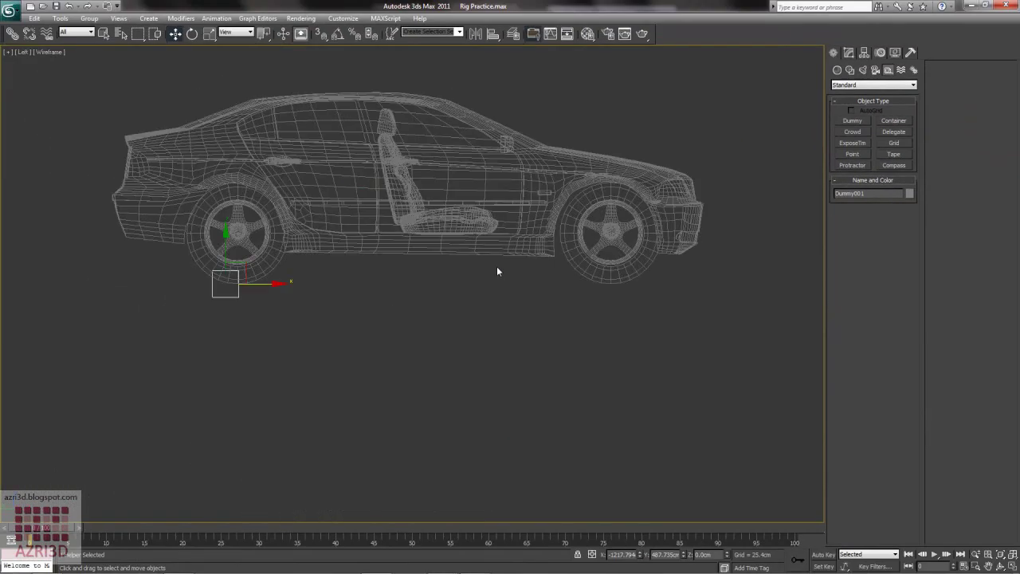
key("z")
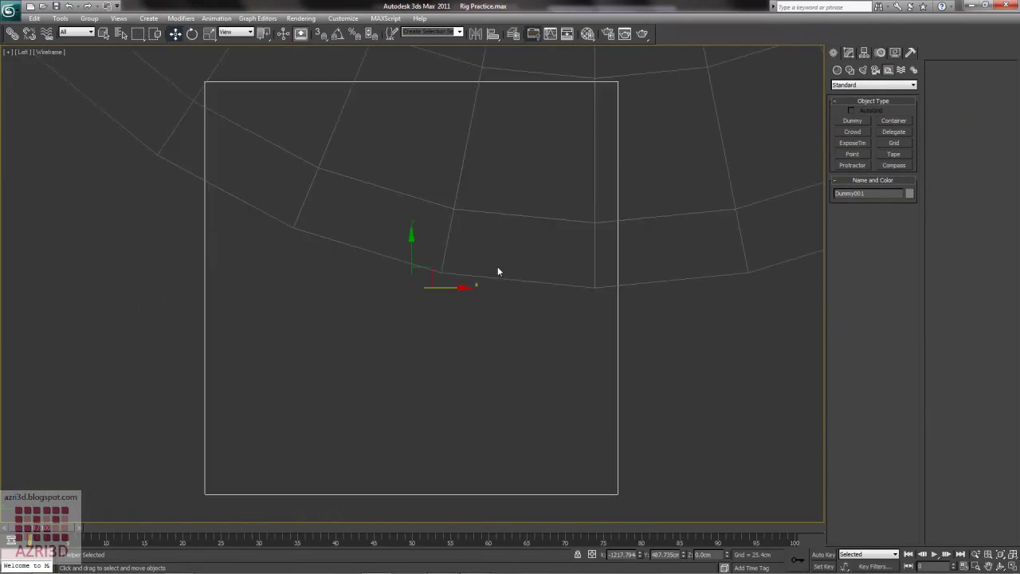
scroll(498, 270, "down", 8)
left_click(494, 35)
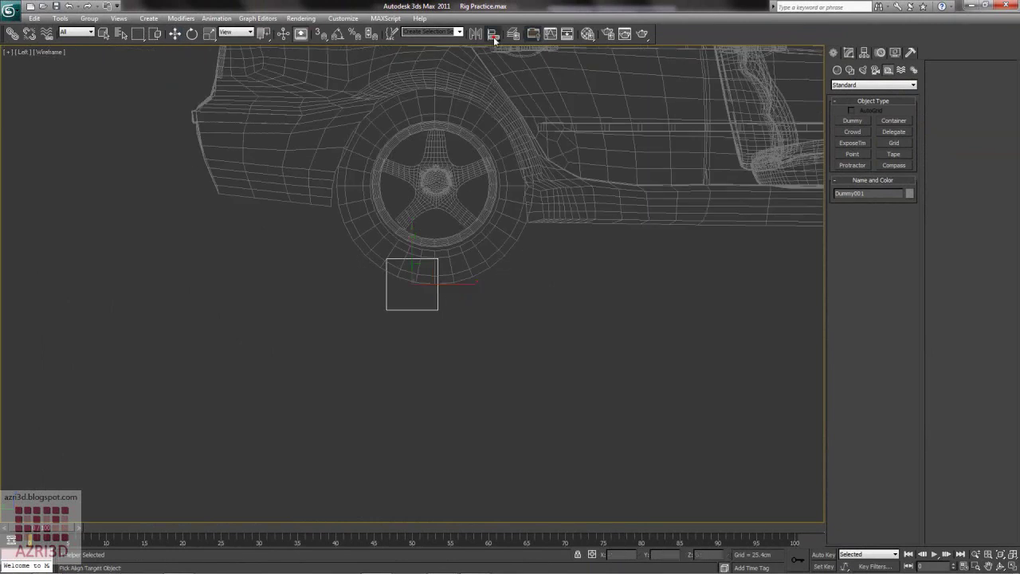
left_click(459, 178)
left_click(507, 223)
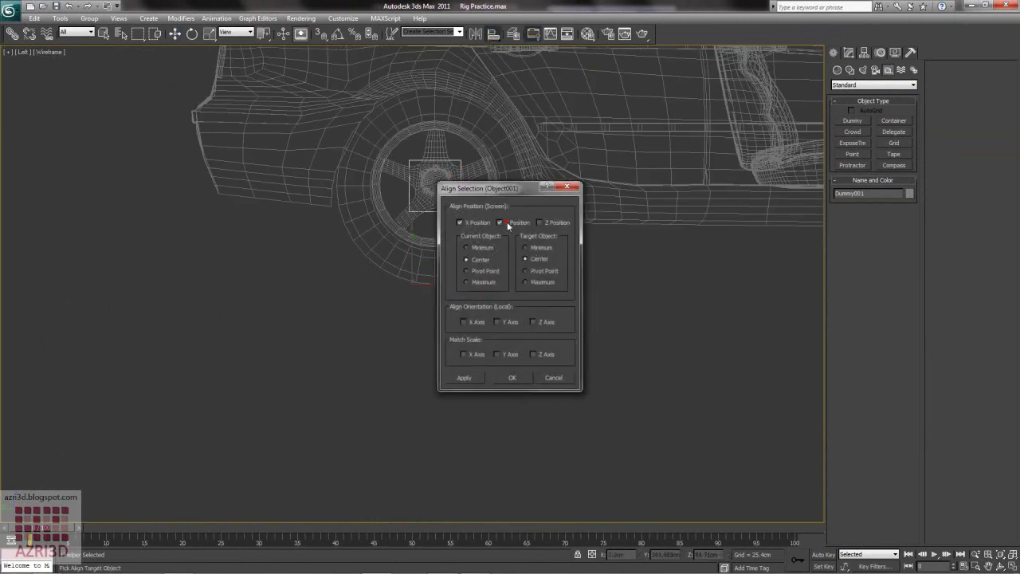
left_click(512, 378)
Clone the rear dummy as a single copy along the car's length to the front wheel.
middle_click_drag(595, 280, 489, 354)
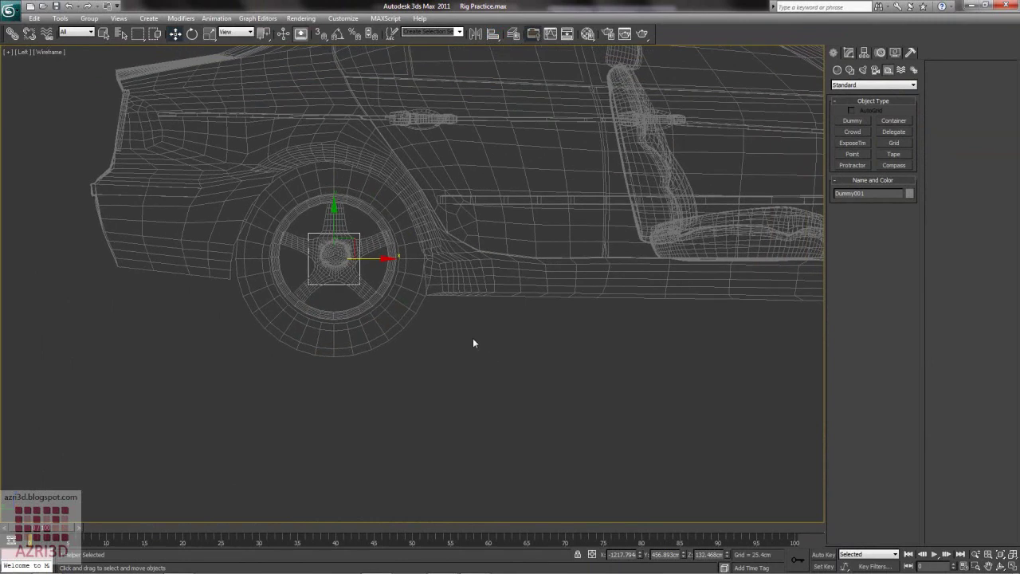
scroll(413, 285, "down", 5)
left_click_drag(423, 276, 677, 286, "shift")
left_click(676, 284)
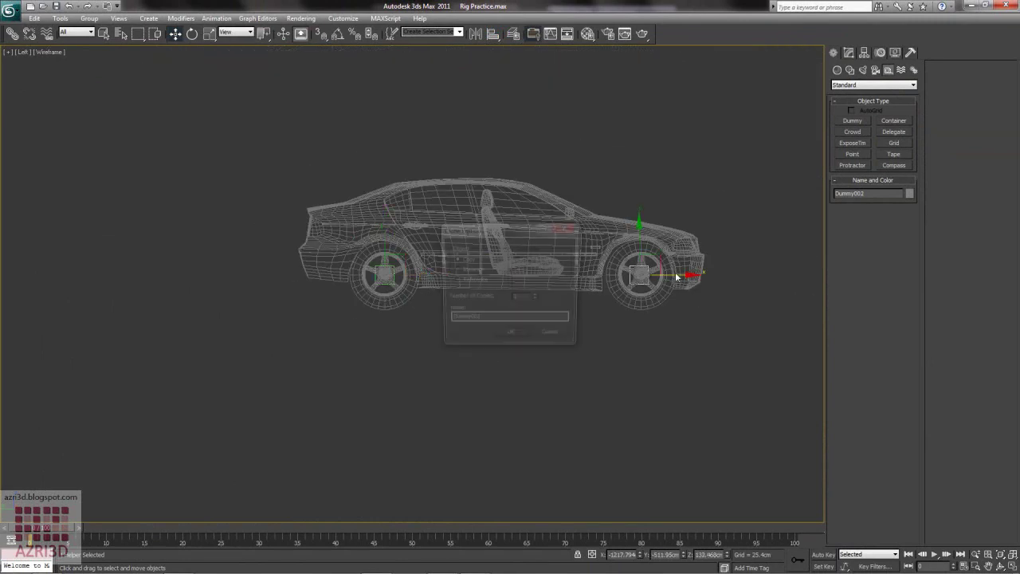
left_click(524, 334)
Align the copied dummy to the front wheel's center in X and Y position.
left_click(493, 34)
left_click(656, 300)
left_click(513, 378)
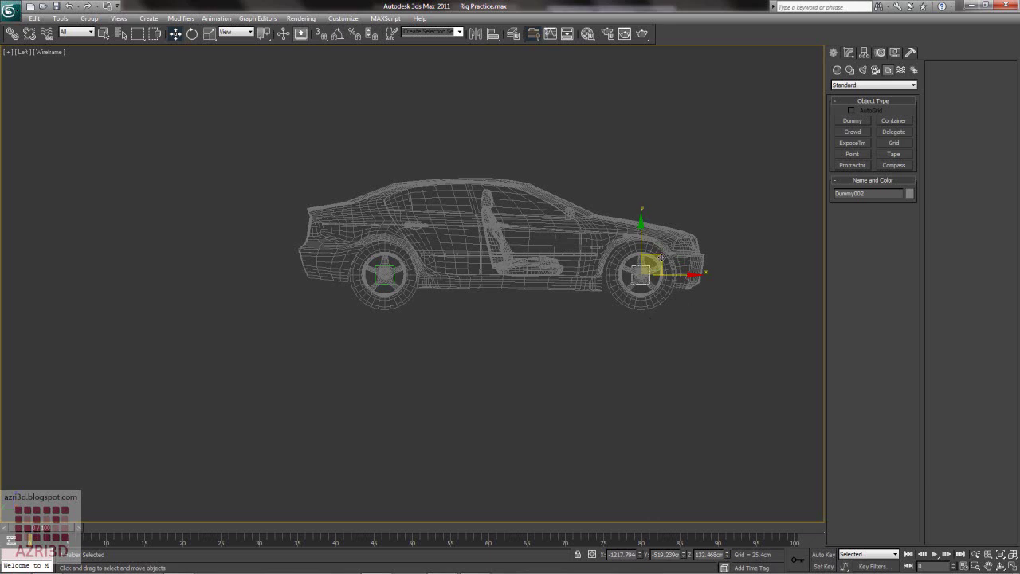
Clone the front dummy ahead of and above the hood, and clone that copy back to the roof above the cabin.
left_click_drag(661, 257, 801, 185, "shift")
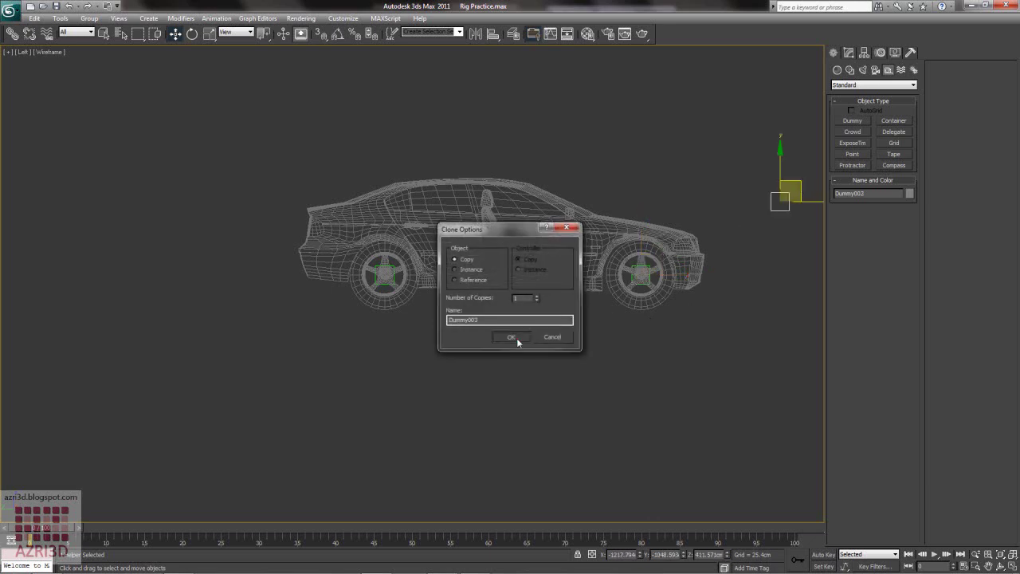
left_click(516, 341)
left_click_drag(801, 200, 491, 197)
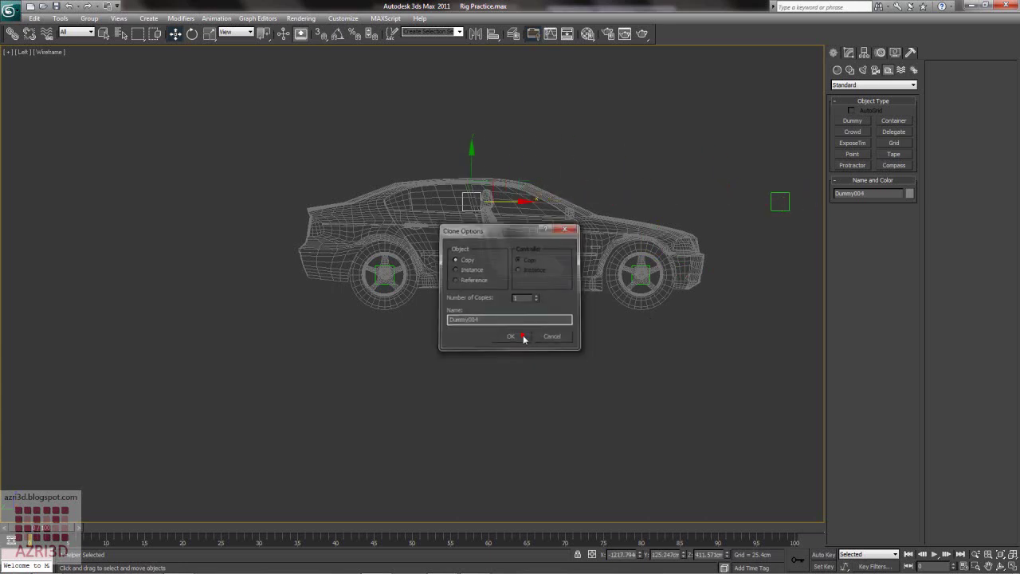
left_click(523, 339)
Scale the roof dummy into a long, wide, flat box covering most of the car's length and width.
left_click(210, 33)
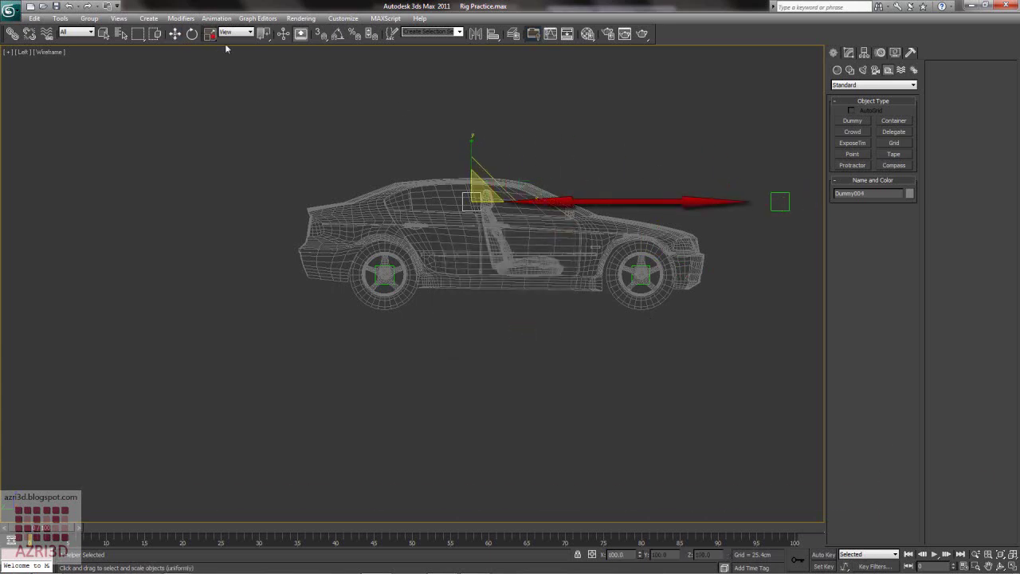
left_click_drag(539, 210, 875, 208)
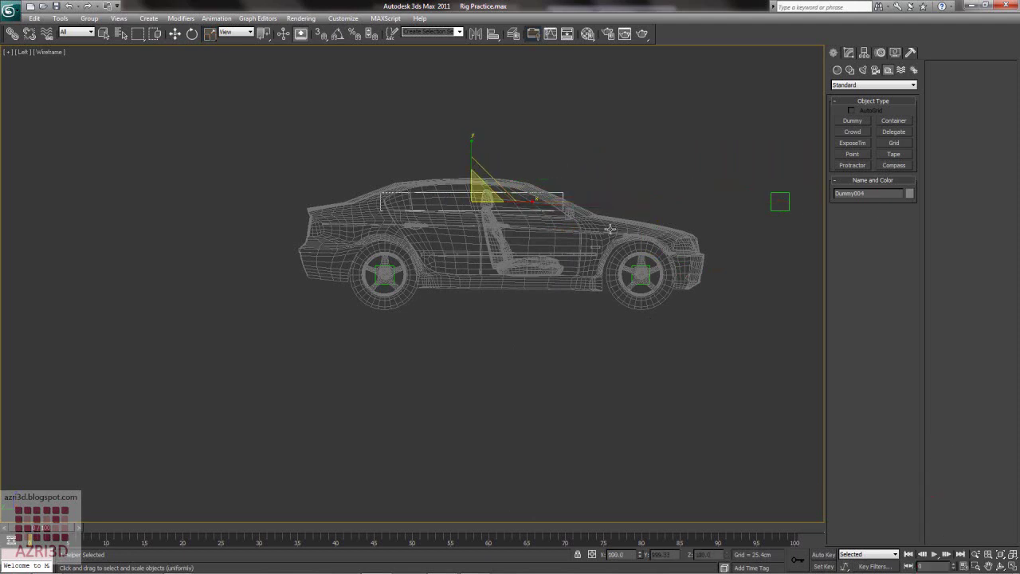
key("t")
key("z")
scroll(599, 239, "down", 5)
left_click_drag(465, 285, 685, 296)
left_click_drag(414, 230, 415, 209)
Align the large roof dummy to the car body in X and Y position, center to center.
left_click(492, 36)
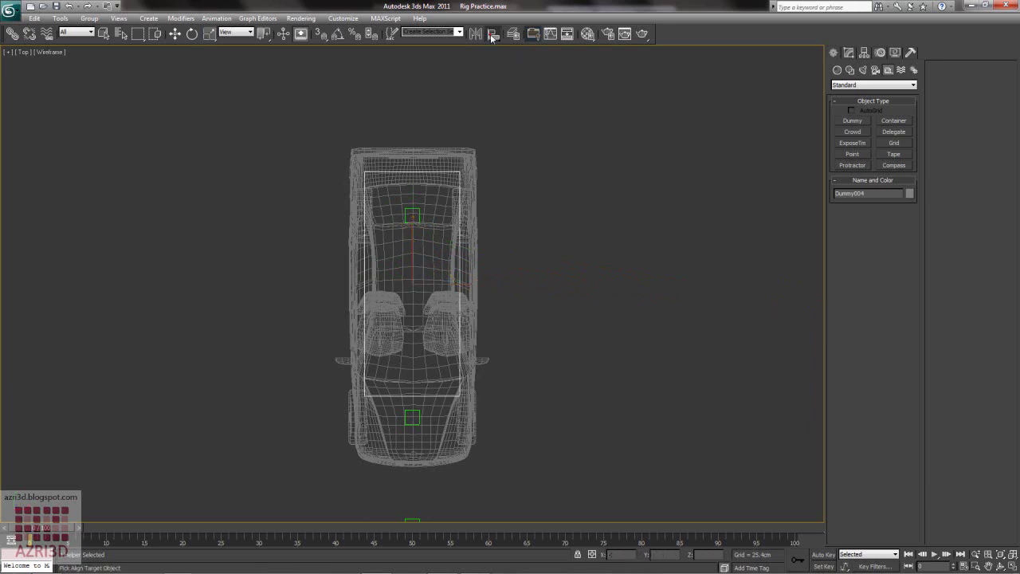
left_click(429, 257)
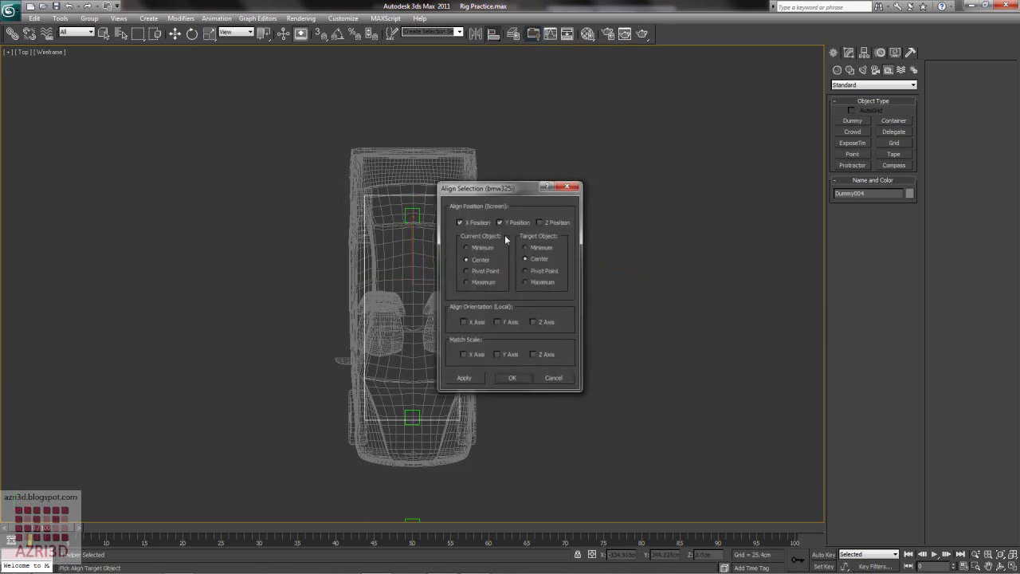
left_click(511, 377)
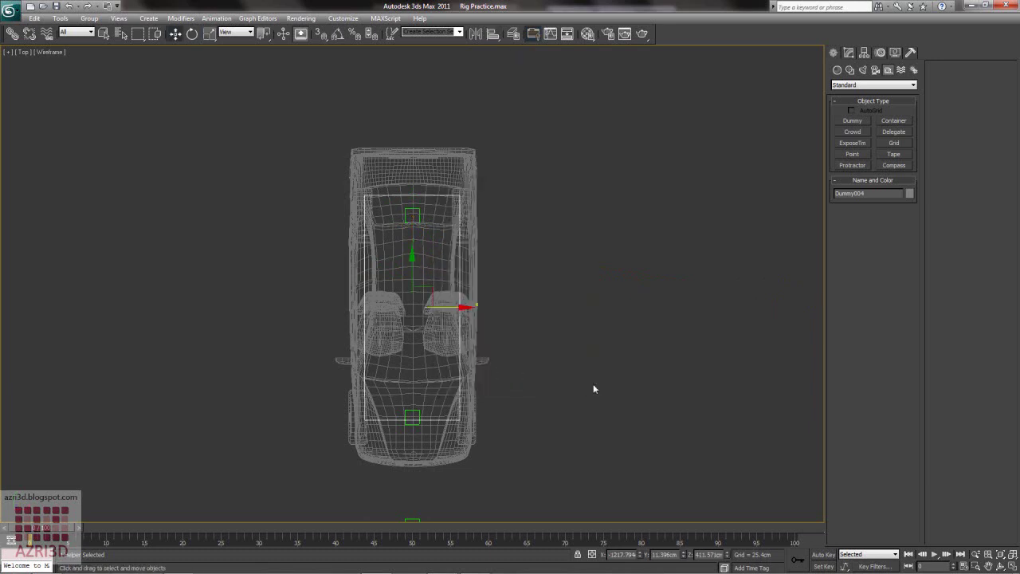
Group the two rear wheels in the perspective view.
key("p")
key("z")
middle_click_drag(514, 386, 558, 303, "alt")
left_click(285, 346)
middle_click_drag(285, 347, 468, 361, "alt")
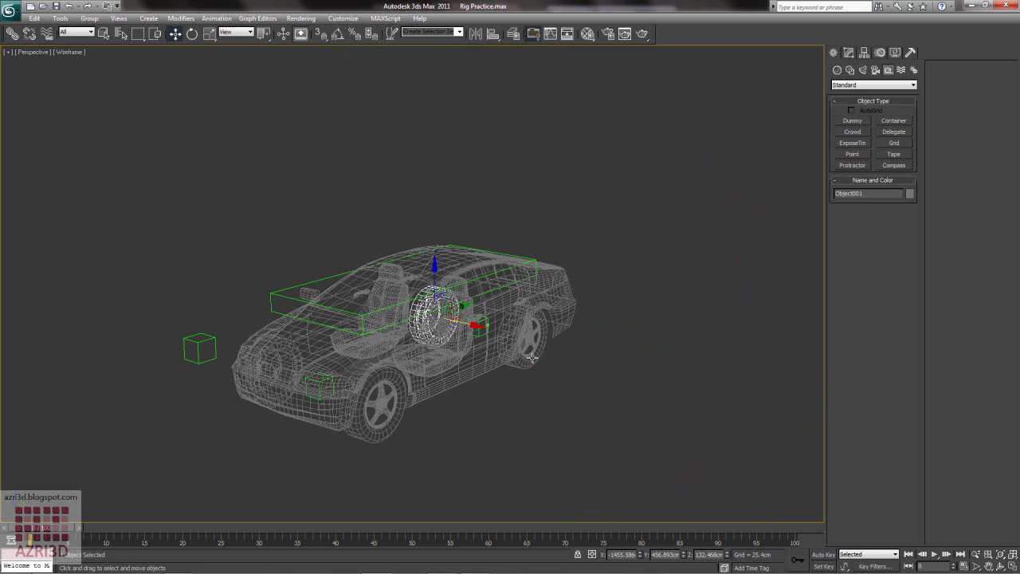
left_click(532, 355, "ctrl")
left_click(89, 18)
left_click(101, 31)
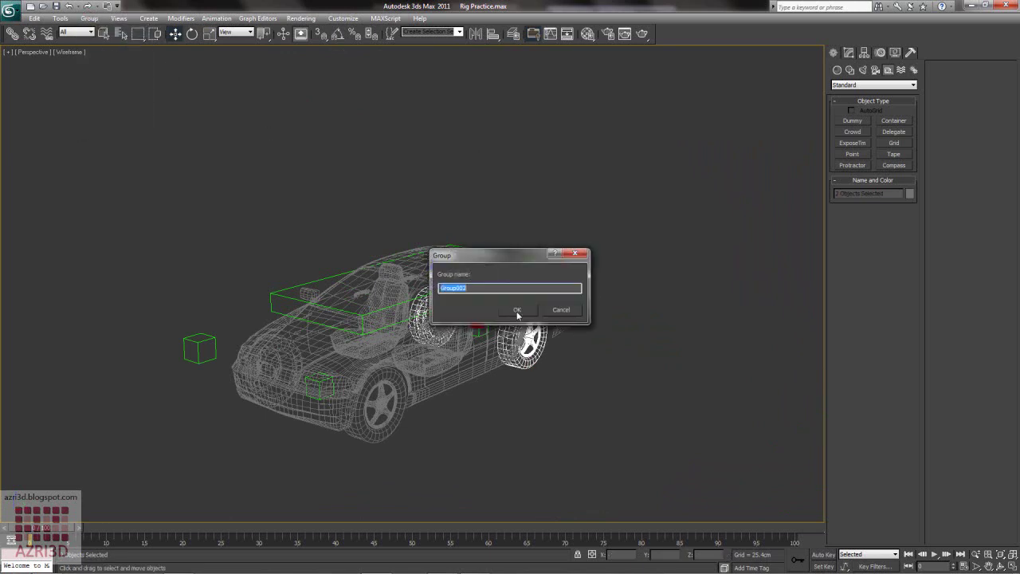
left_click(518, 314)
Apply a Position Constraint to the car body group with the large roof dummy as its target.
middle_click_drag(424, 348, 568, 228, "alt")
left_click(568, 228)
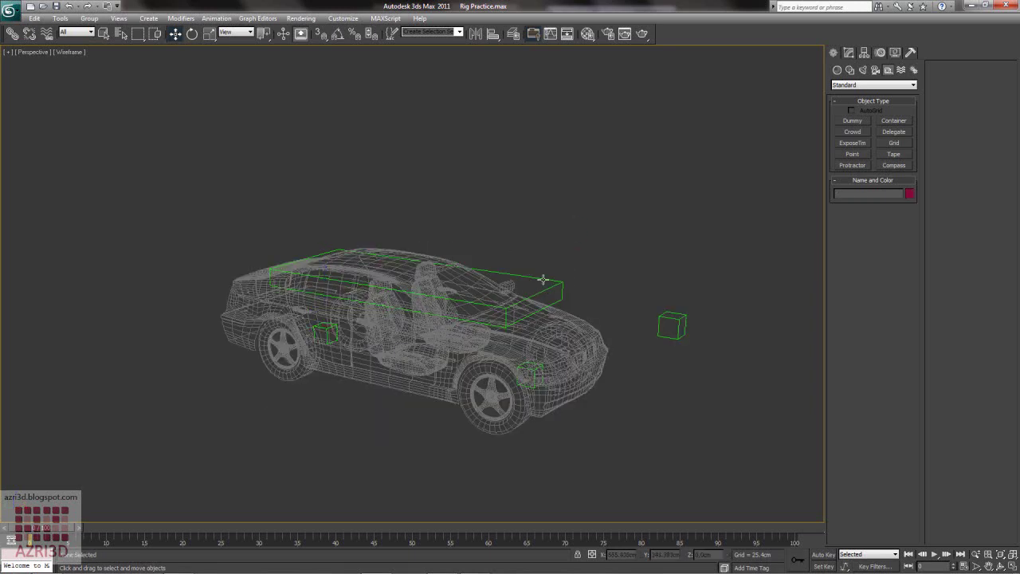
left_click(429, 367)
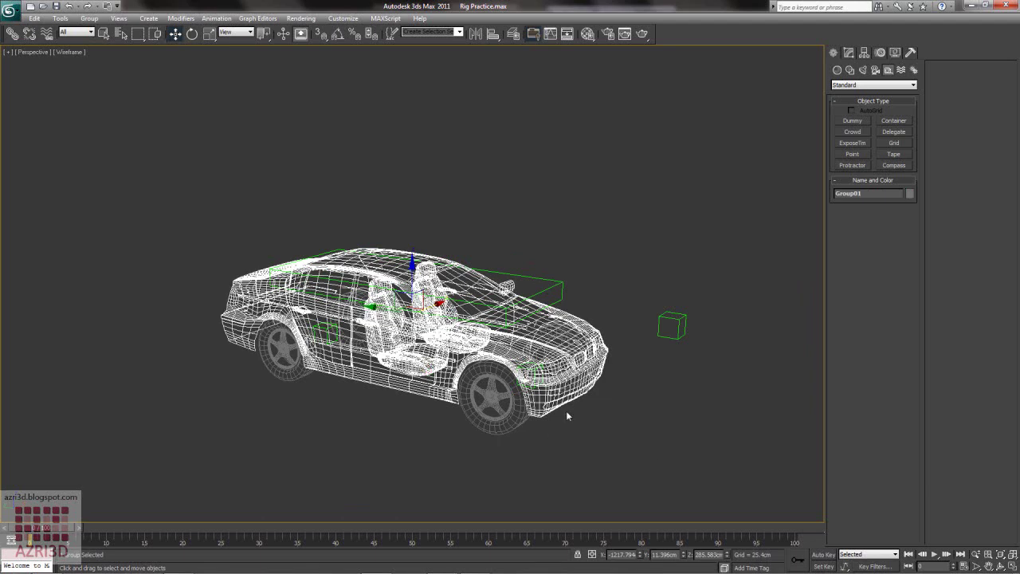
left_click(214, 20)
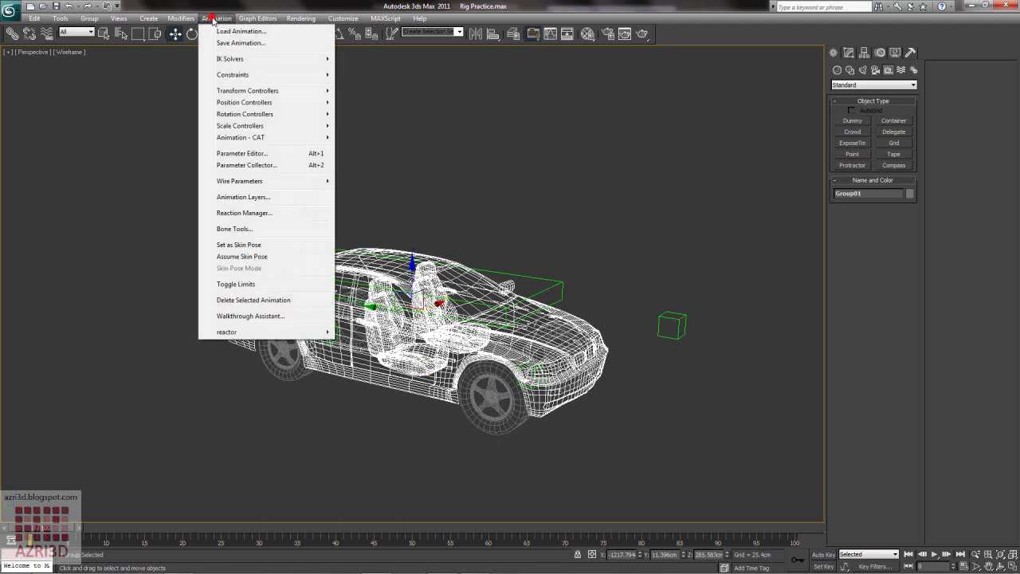
mouse_move(233, 75)
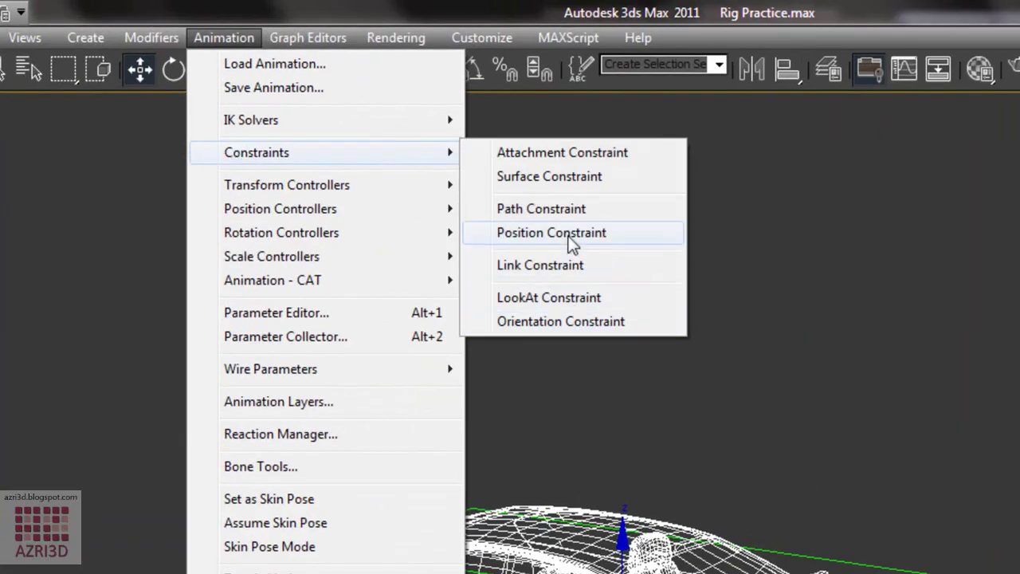
left_click(571, 239)
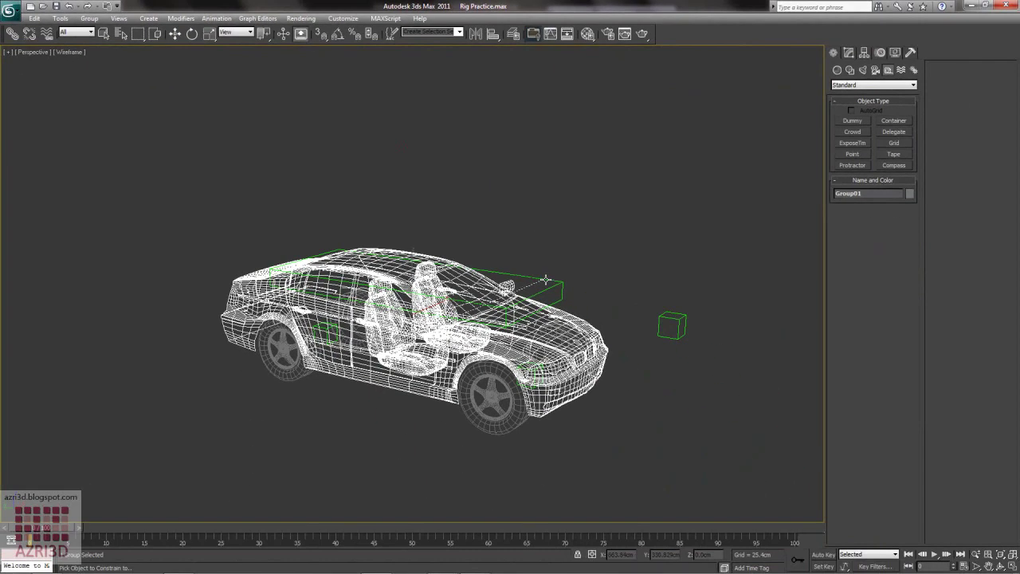
left_click(545, 279)
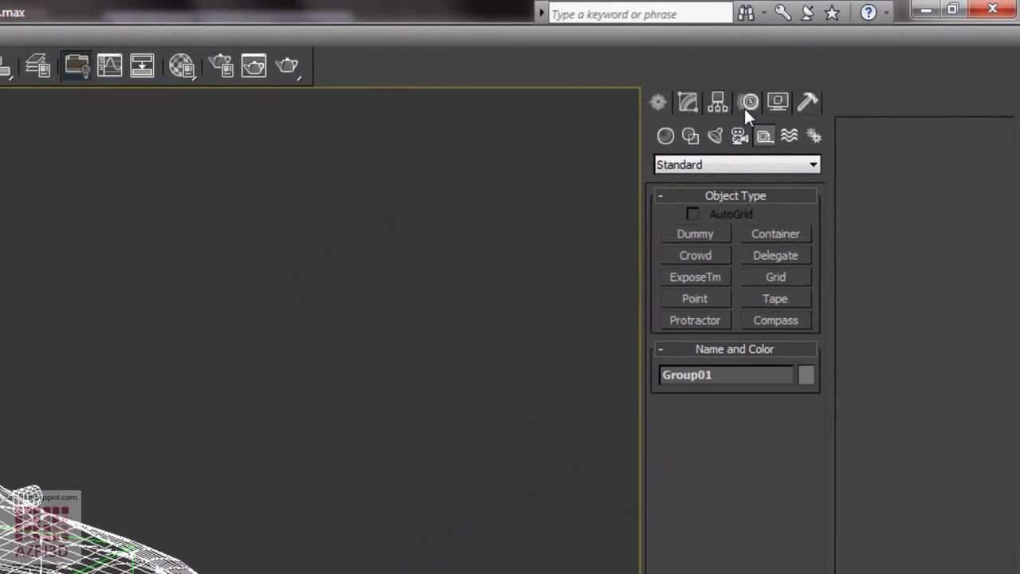
Turn on Keep Initial Offset for the car body group's position constraint.
left_click(749, 103)
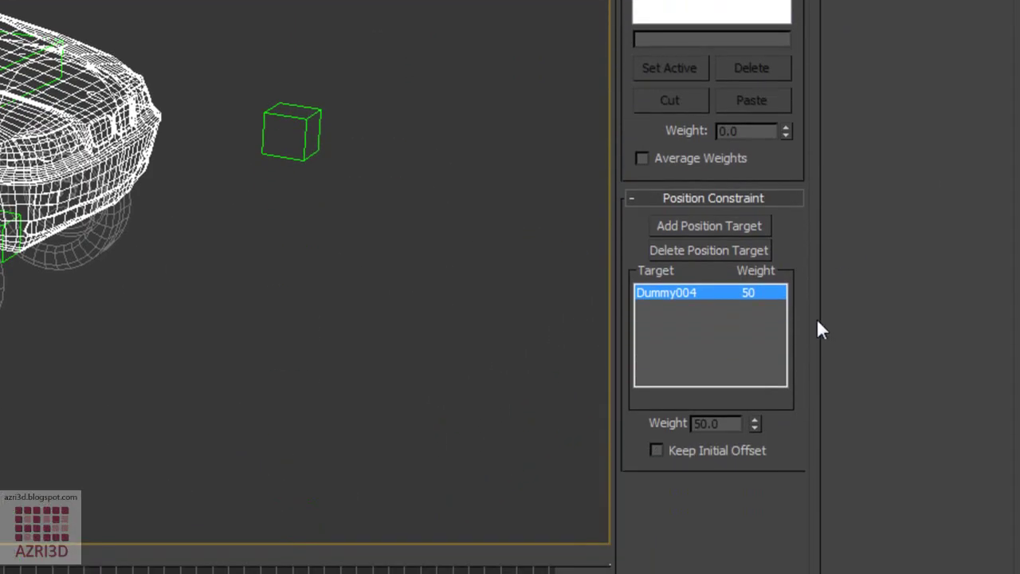
left_click(743, 451)
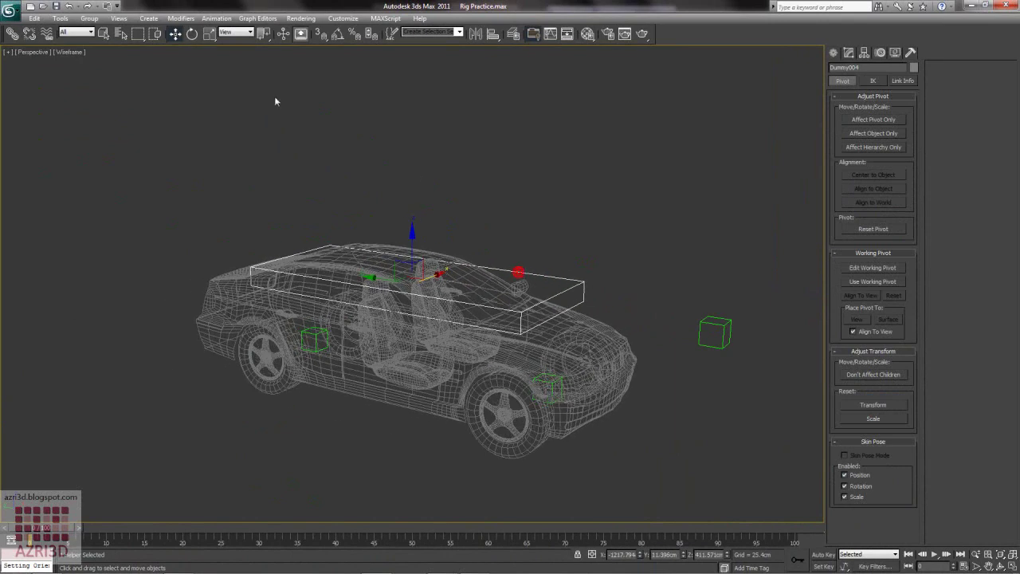
Try rotating the large roof dummy to check whether the car body group follows it.
left_click(192, 33)
left_click_drag(452, 292, 531, 284)
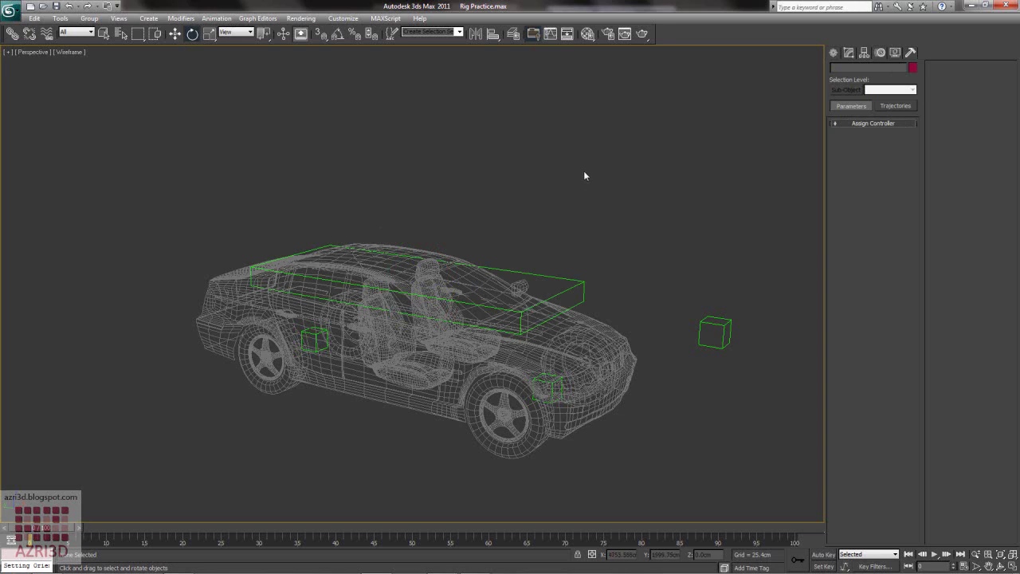
left_click(549, 342)
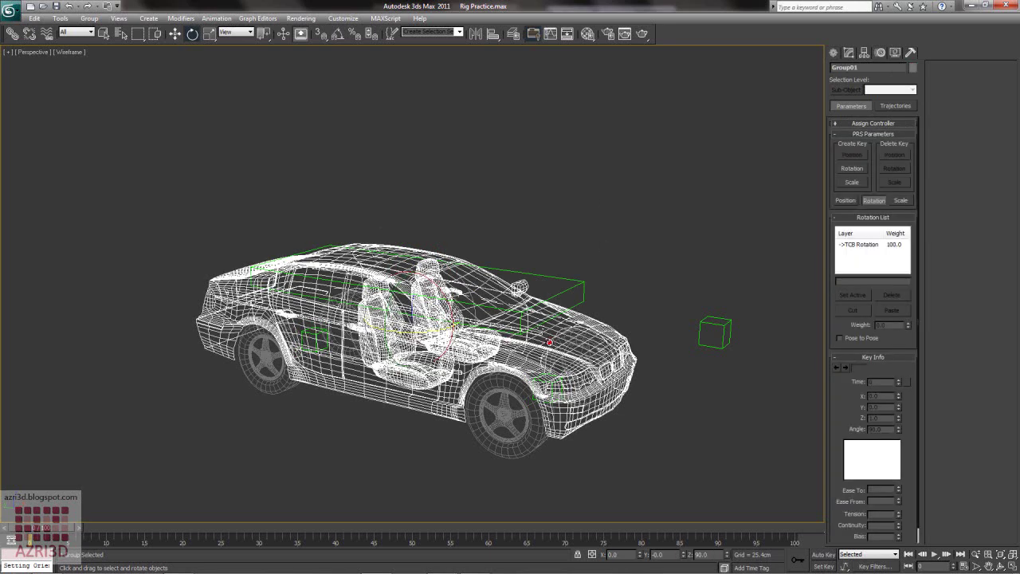
left_click(581, 281)
left_click(623, 252)
Enable Affect Pivot Only for the car body group and compare its pivot axes with those of the roof dummy.
left_click(571, 326)
left_click(865, 53)
left_click(877, 120)
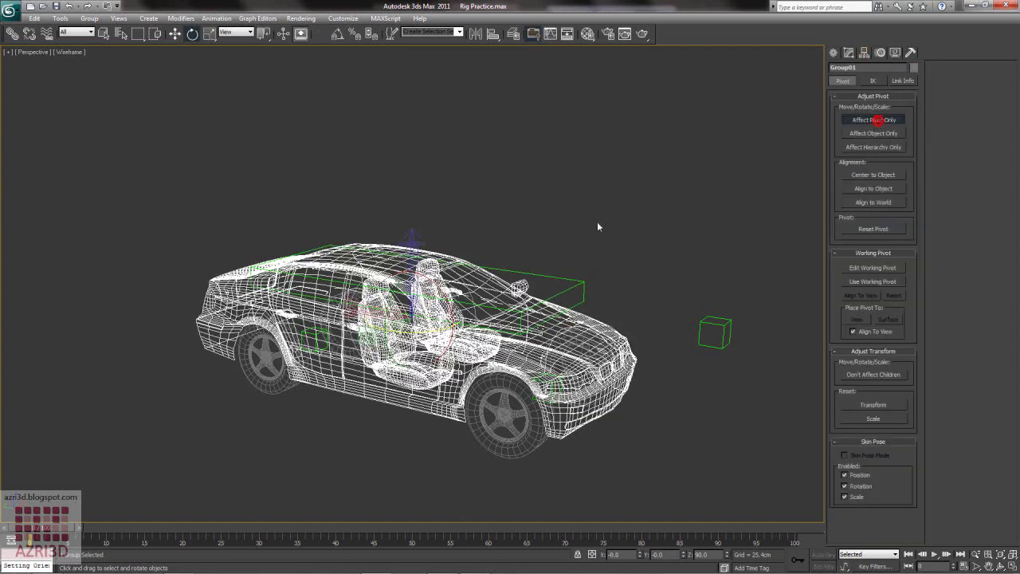
mouse_move(445, 292)
middle_mouse_down("alt")
mouse_move(461, 280)
mouse_move(443, 282)
middle_mouse_up("alt")
scroll(442, 281, "down", 6)
key("w")
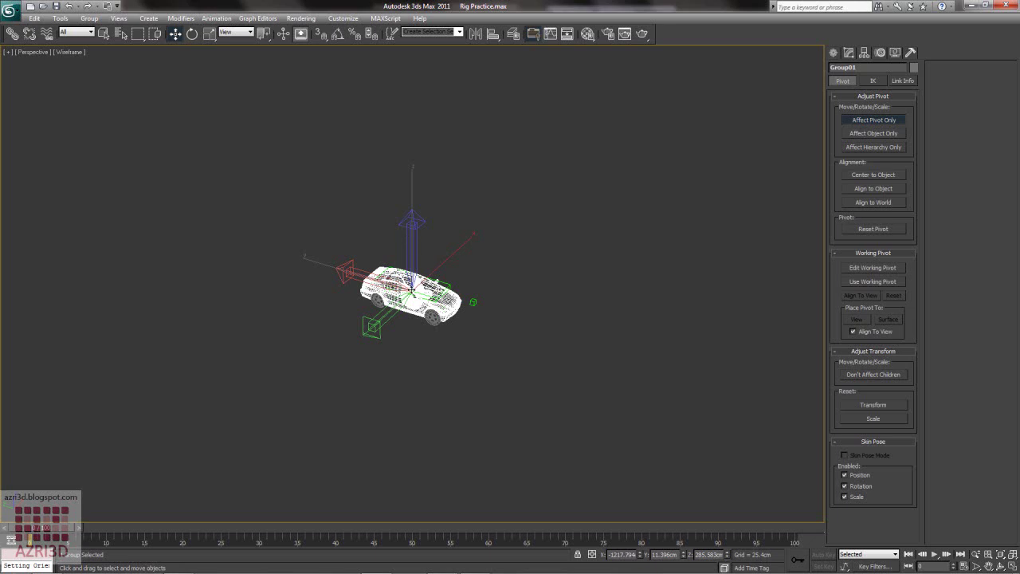
left_click(448, 285)
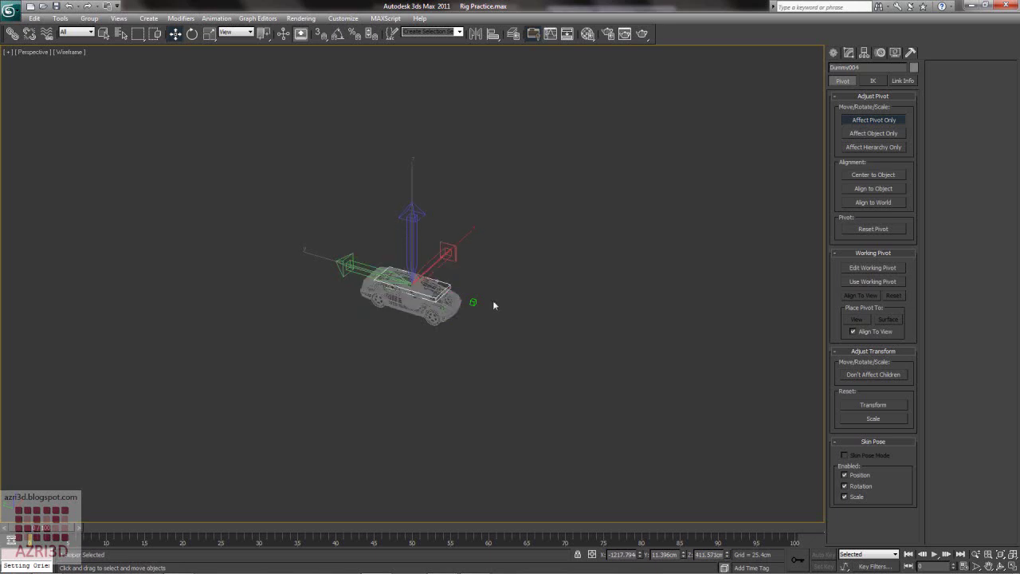
left_click(418, 305)
Rotate the car body group's pivot by -90 degrees about the world Z axis and leave pivot editing.
left_click(191, 34)
right_click(191, 35)
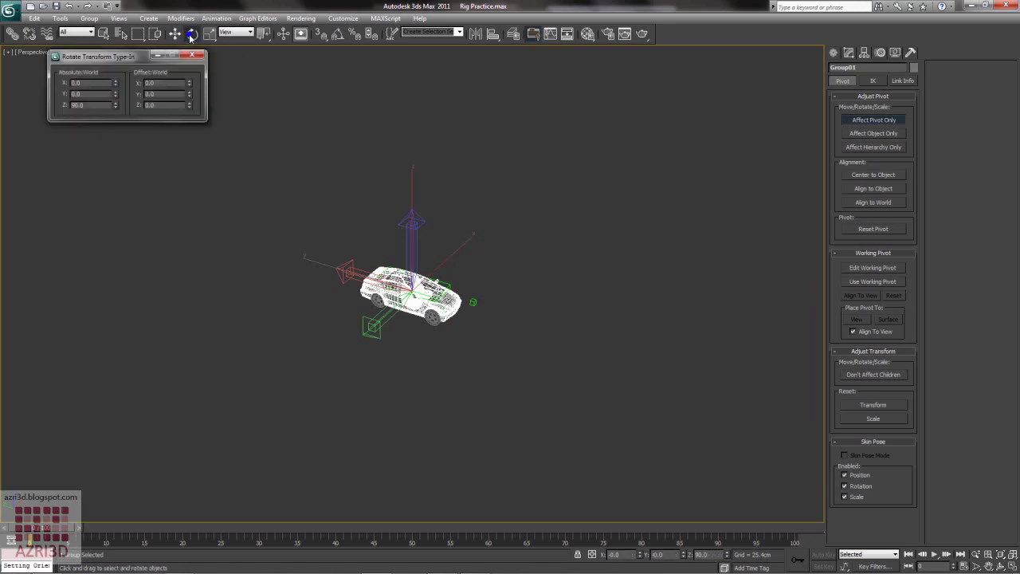
mouse_move(190, 112)
left_mouse_down()
mouse_move(197, 191)
mouse_move(190, 112)
left_mouse_up()
double_click(169, 105)
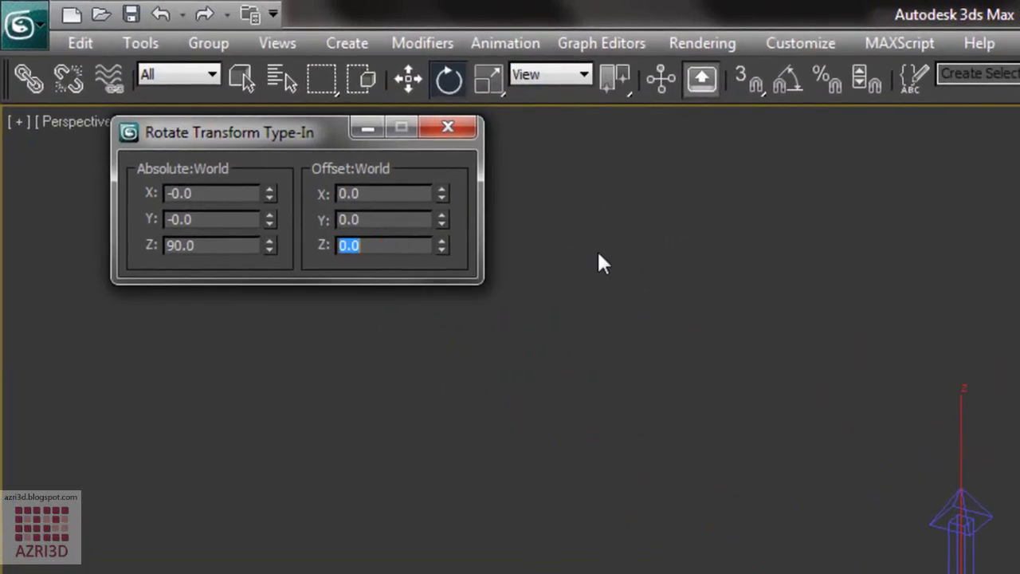
type("-90")
key("Return")
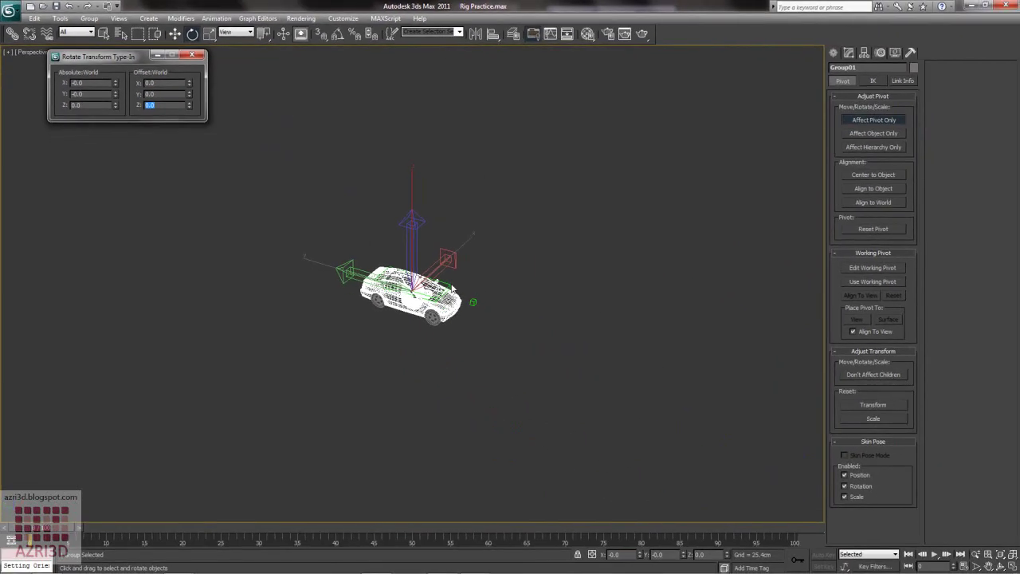
left_click(584, 322)
left_click(453, 303)
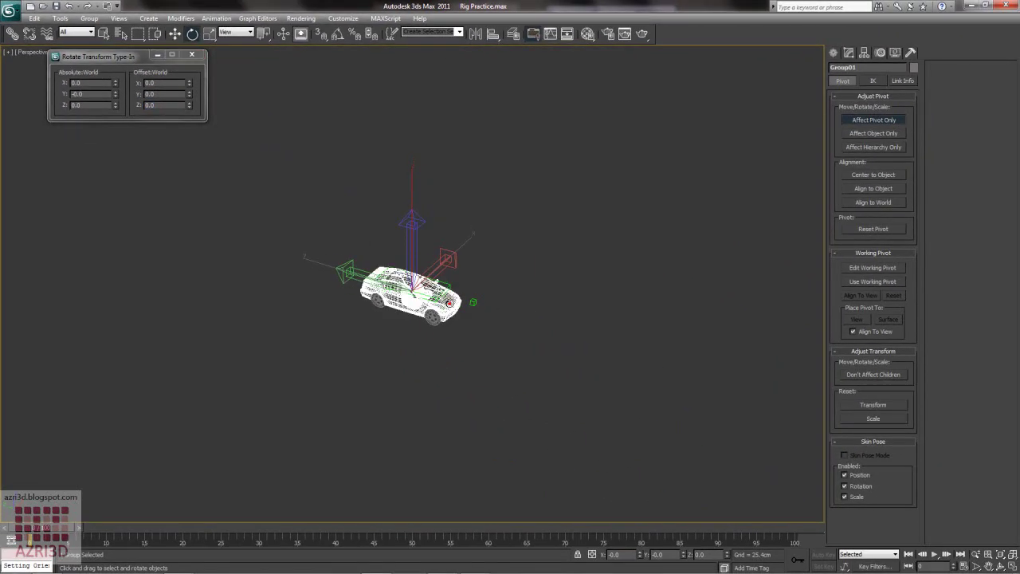
left_click(855, 121)
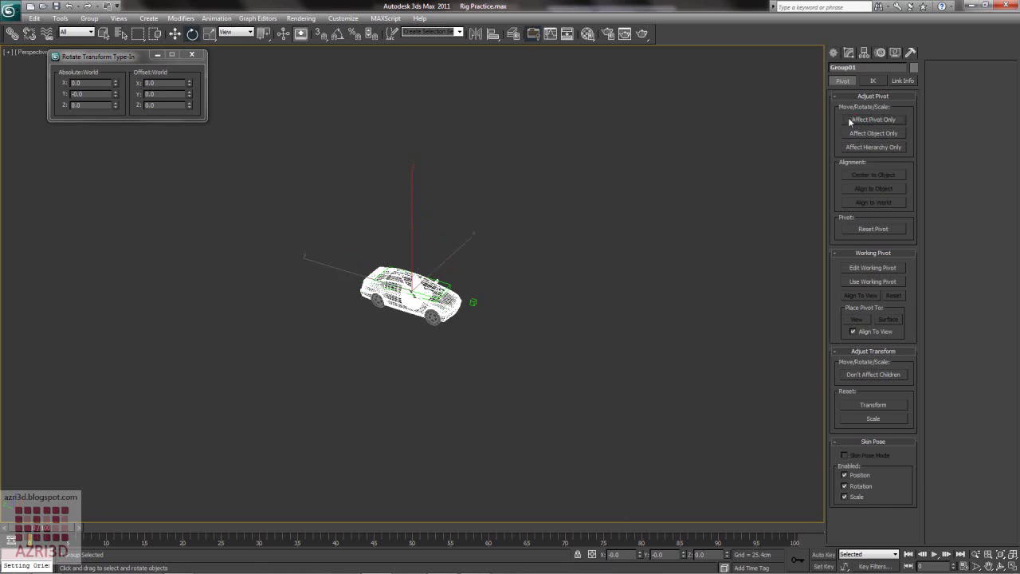
left_click(191, 55)
key("z")
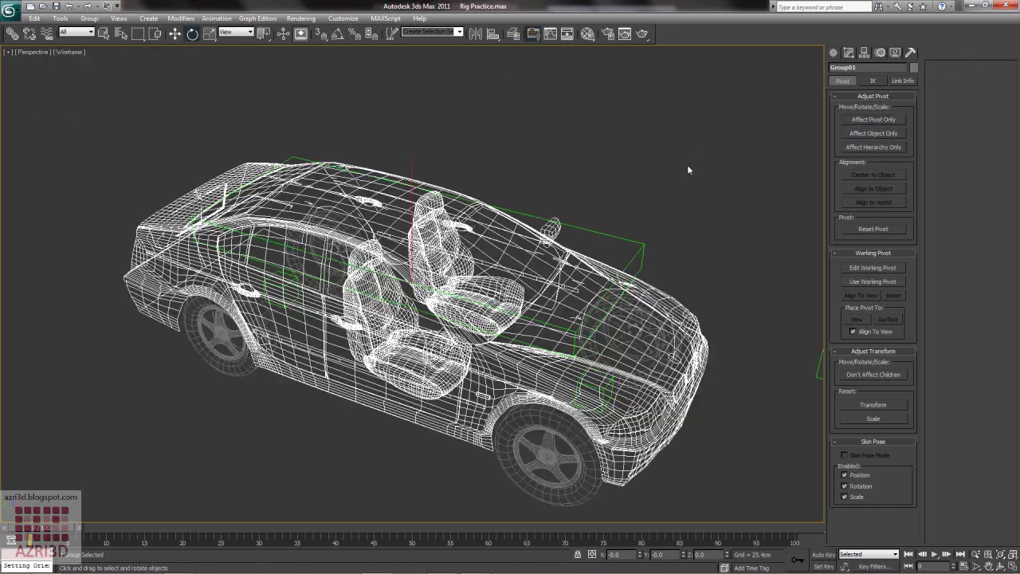
left_click(693, 143)
key("z")
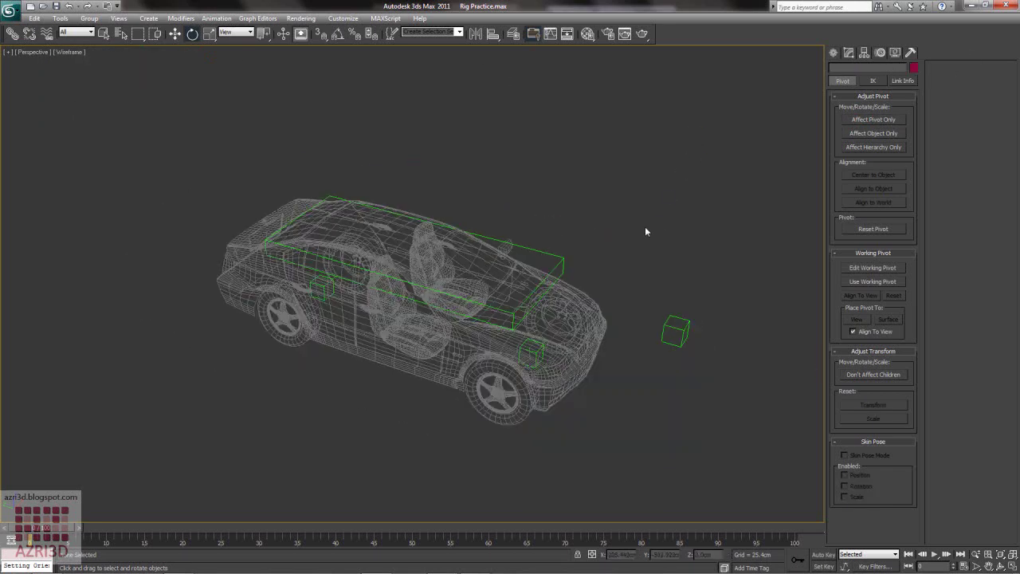
Apply an Orientation Constraint to the car body group with the large roof dummy as its target.
left_click(418, 325)
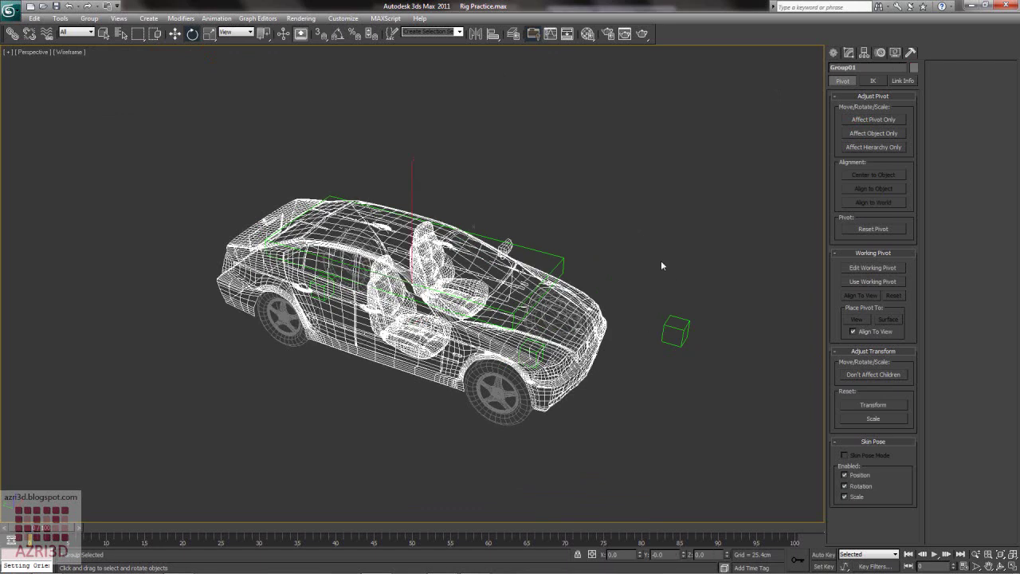
left_click(216, 17)
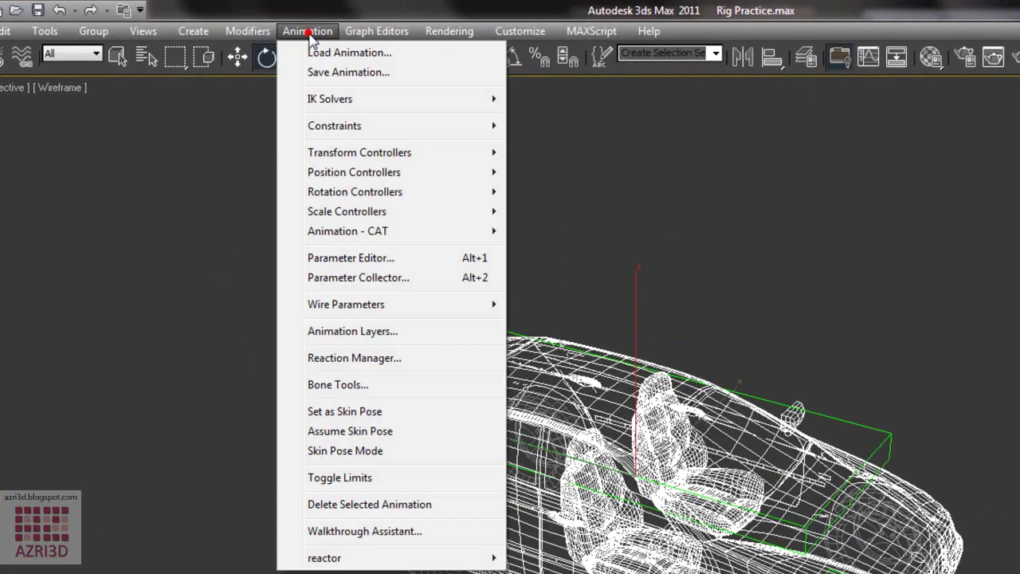
mouse_move(232, 76)
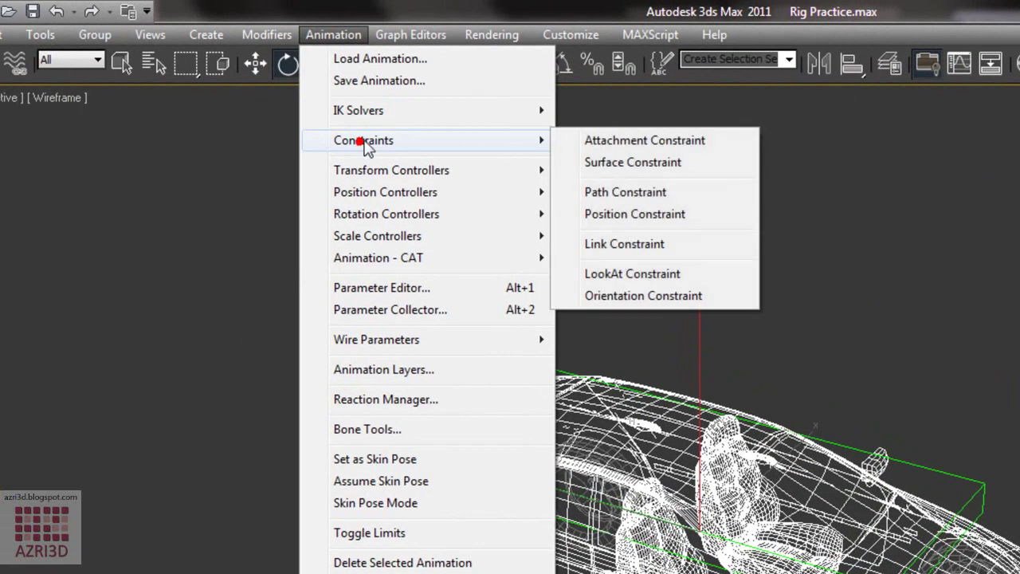
left_click(606, 296)
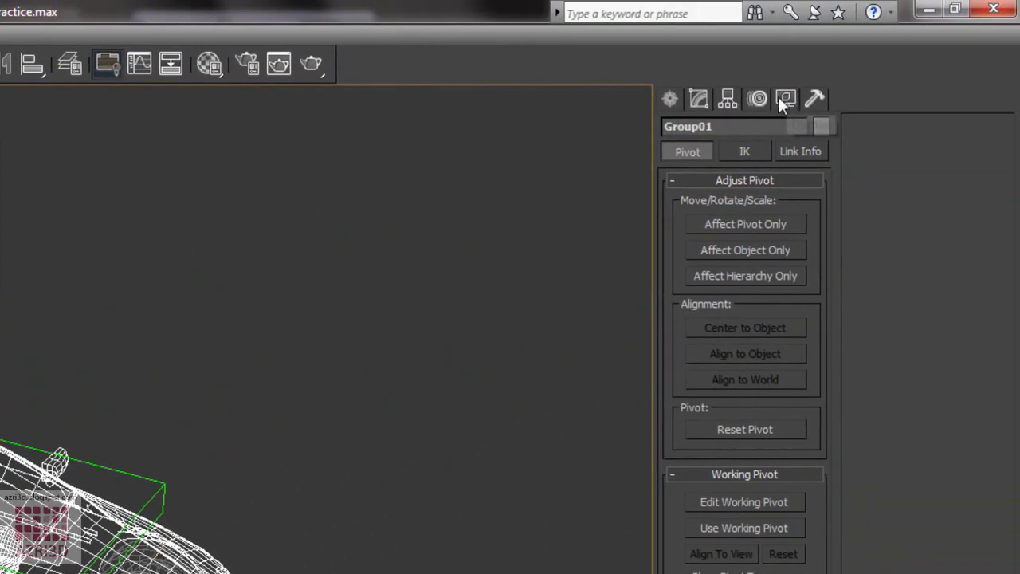
left_click(759, 98)
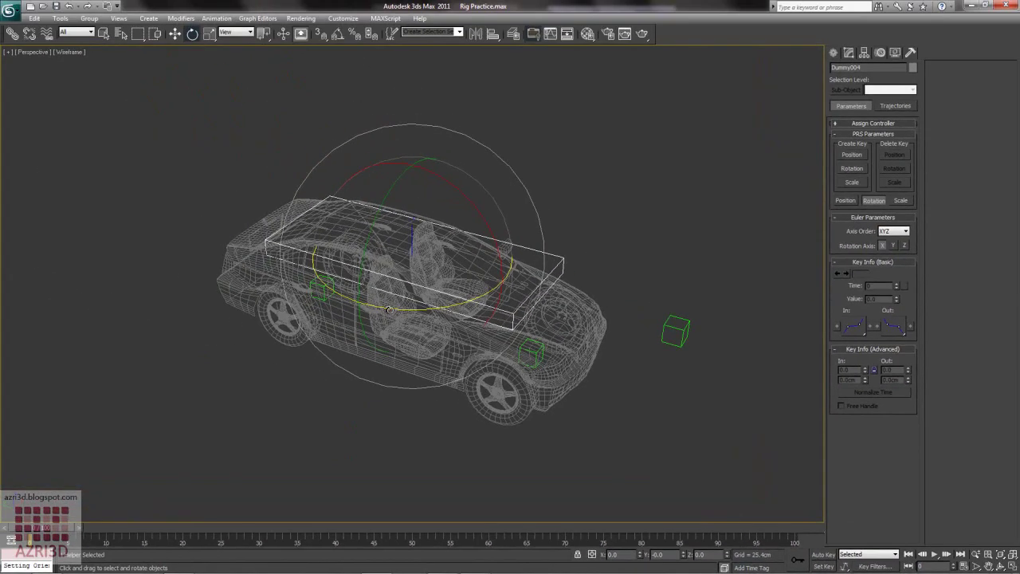
Test the orientation constraint by rotating the roof dummy about two different axes, cancelling each rotation.
left_click_drag(389, 309, 456, 317)
right_click(456, 318)
left_click_drag(470, 202, 446, 182)
right_click(447, 182)
left_click(547, 191)
left_click(464, 154)
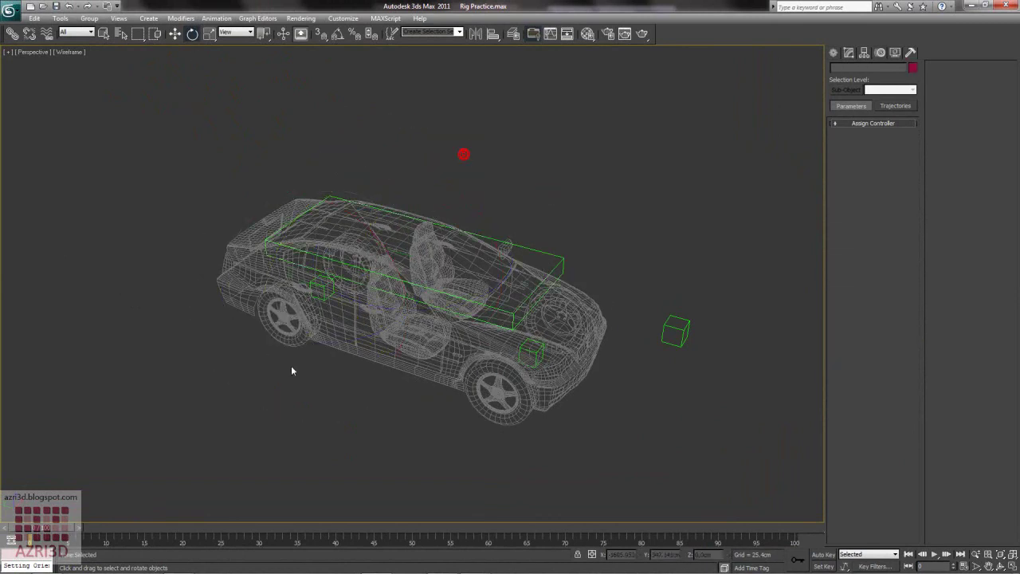
Link the dummy between the rear wheels to the car body group as its parent.
left_click(280, 323)
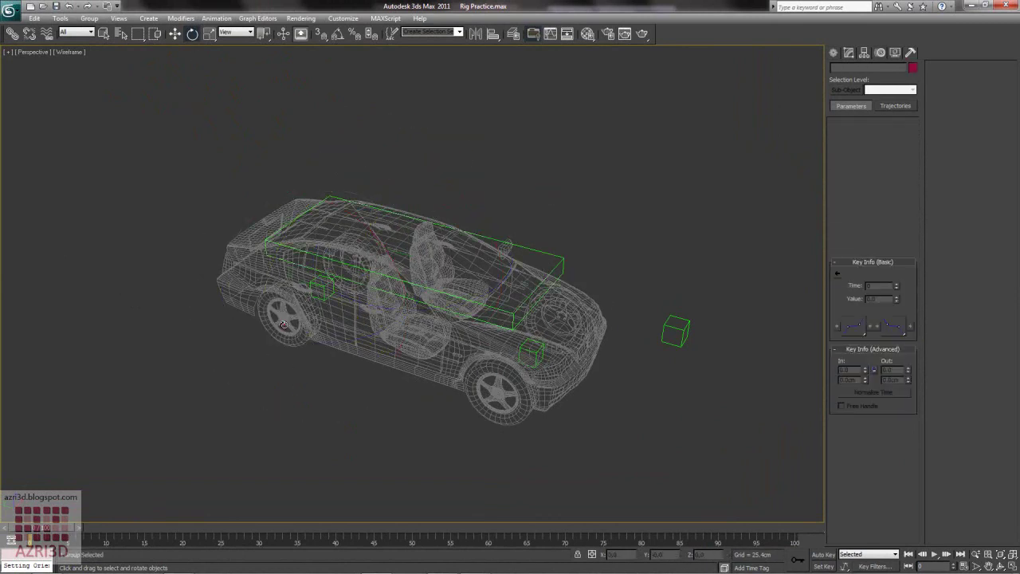
scroll(300, 356, "up", 3)
left_click(291, 287)
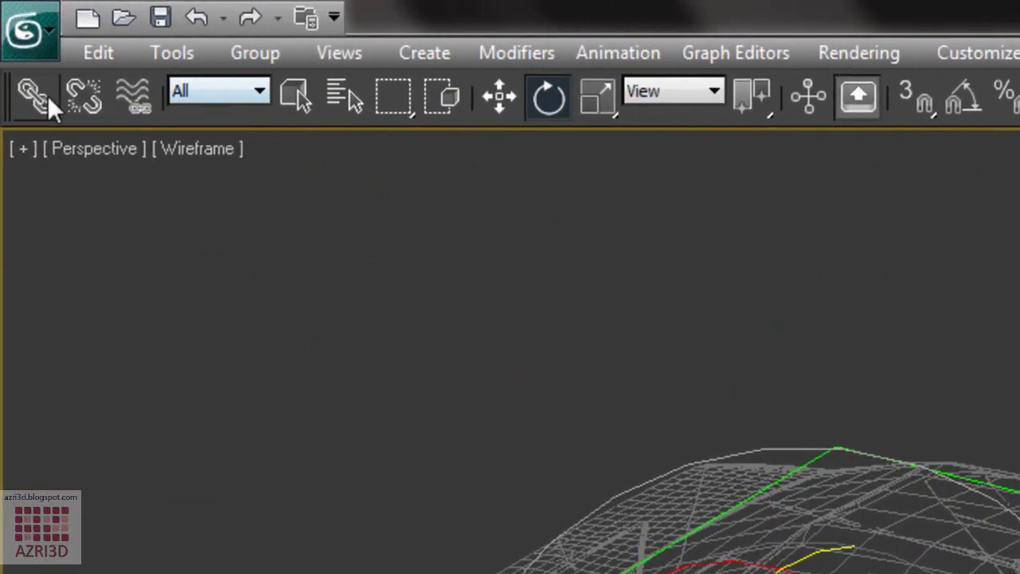
left_click(45, 96)
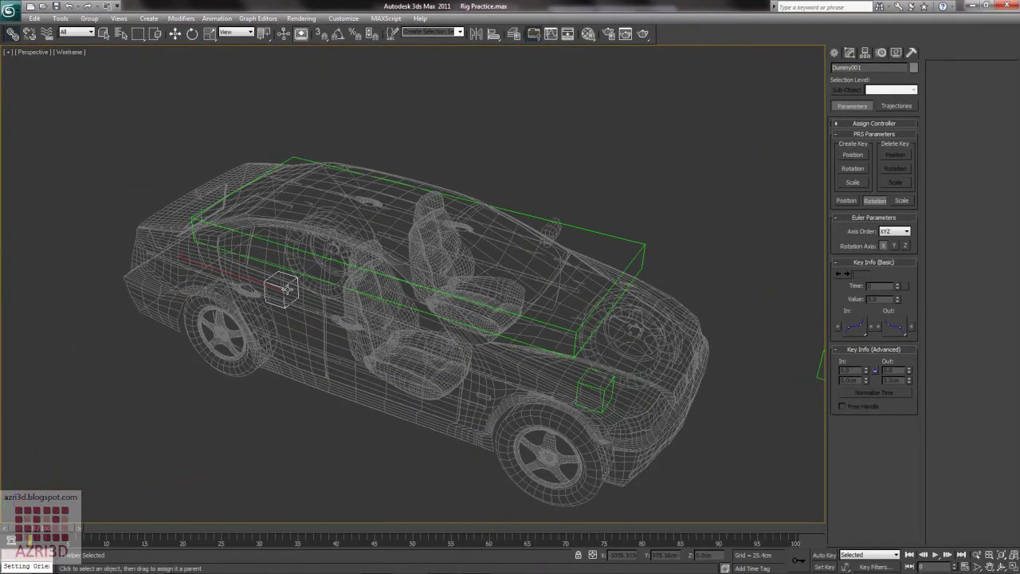
scroll(287, 289, "up", 2)
left_click_drag(287, 289, 261, 351)
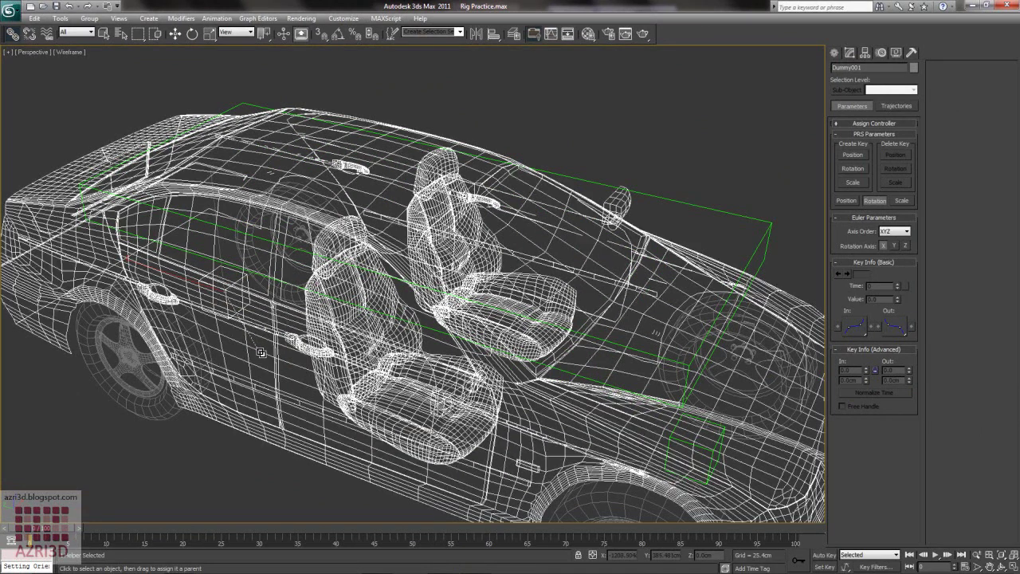
Try to link the rear wheel group directly in the full car view and test the rig by moving the roof dummy.
left_click(134, 353)
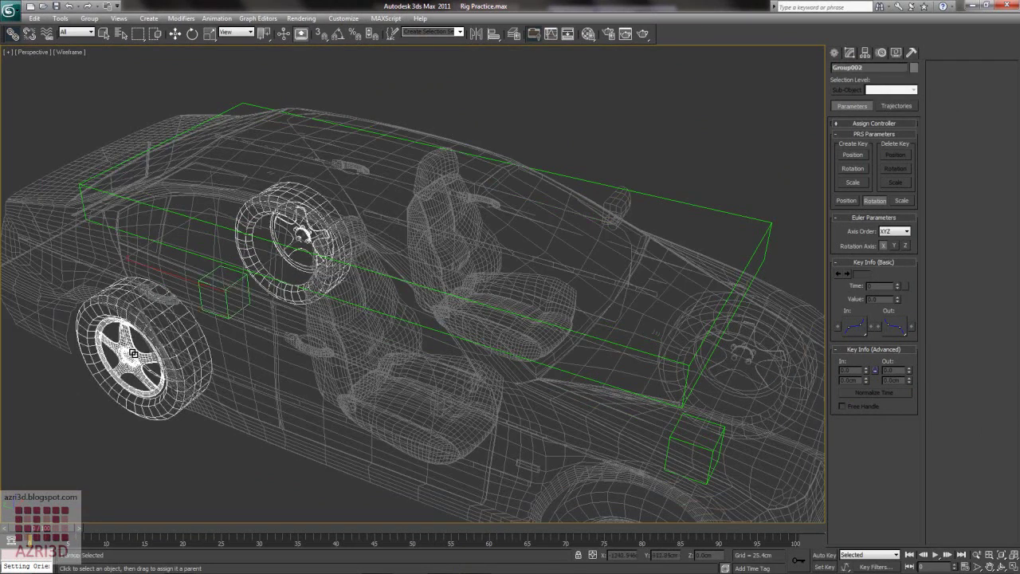
left_click_drag(134, 353, 226, 355)
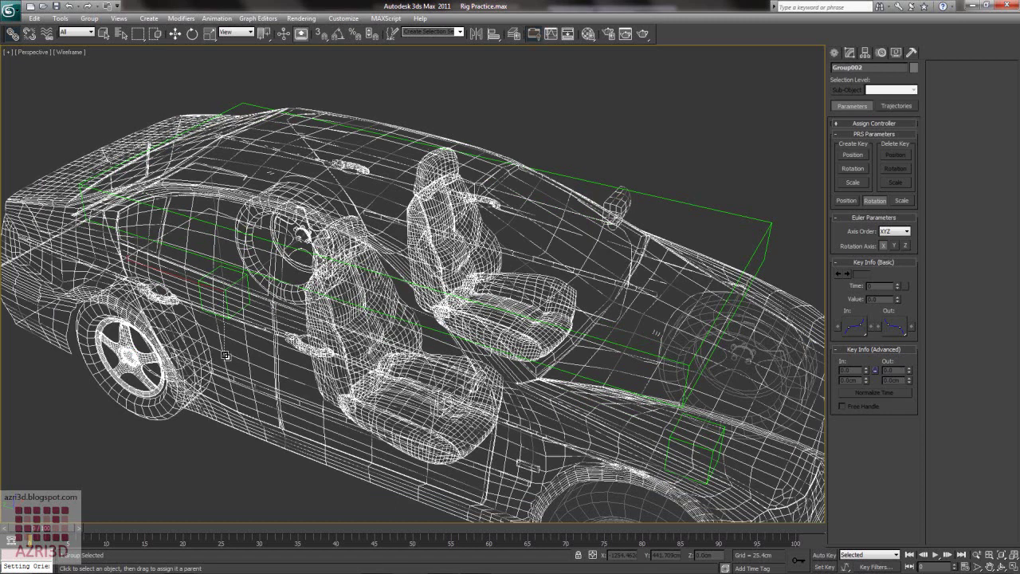
left_click(176, 34)
scroll(176, 34, "down", 4)
left_click(298, 226)
left_click_drag(346, 238, 374, 253)
middle_click_drag(374, 254, 335, 247, "alt")
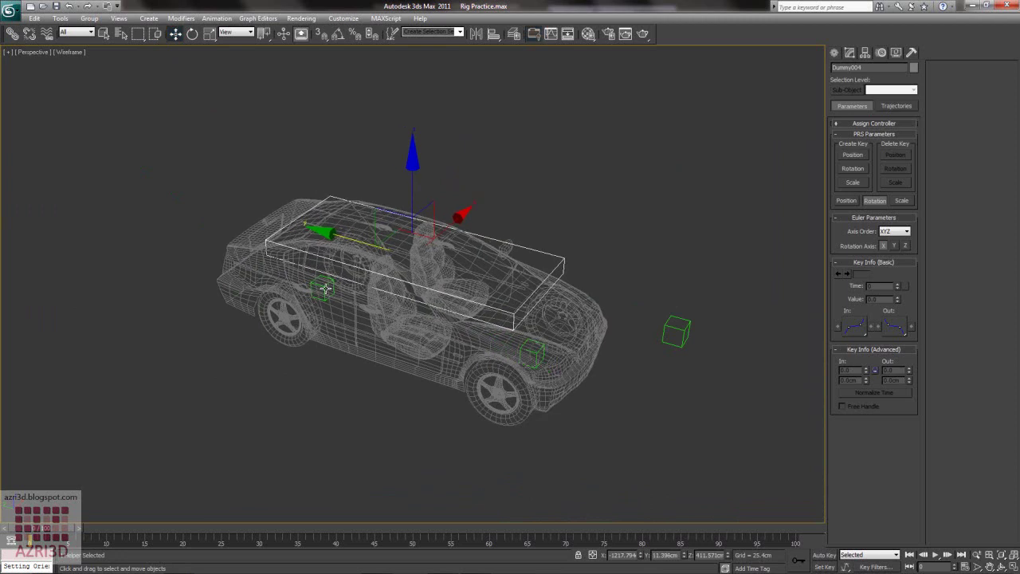
Isolate the rear wheel group with its dummy and link the wheel group to that dummy.
scroll(326, 289, "up", 5)
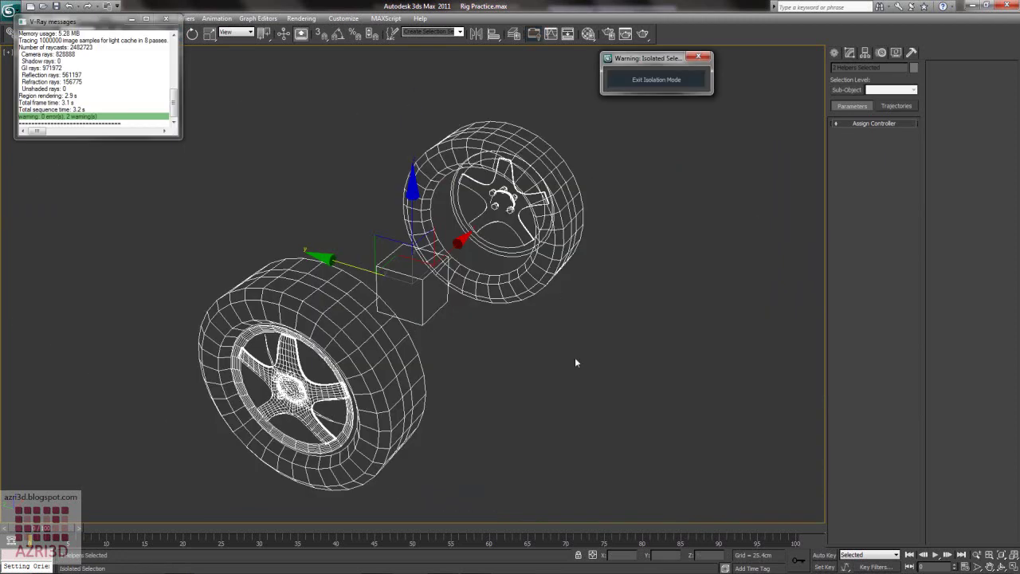
left_click(549, 269)
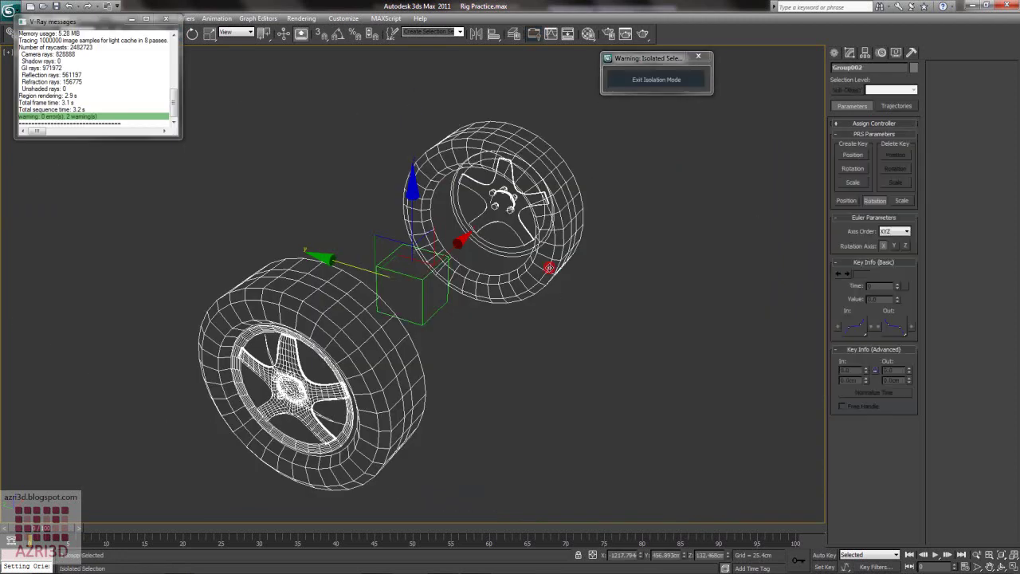
left_click(166, 18)
left_click(12, 33)
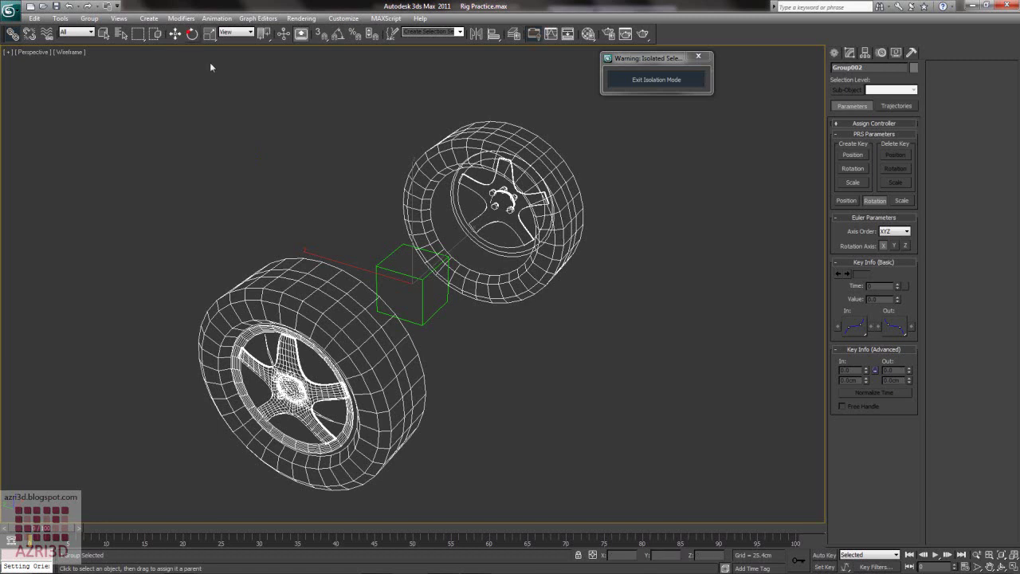
Test the wheel link by rotating the rear dummy, and undo the rotation.
left_click(410, 275)
left_click(193, 32)
left_click_drag(446, 224, 431, 194)
key("ctrl+z")
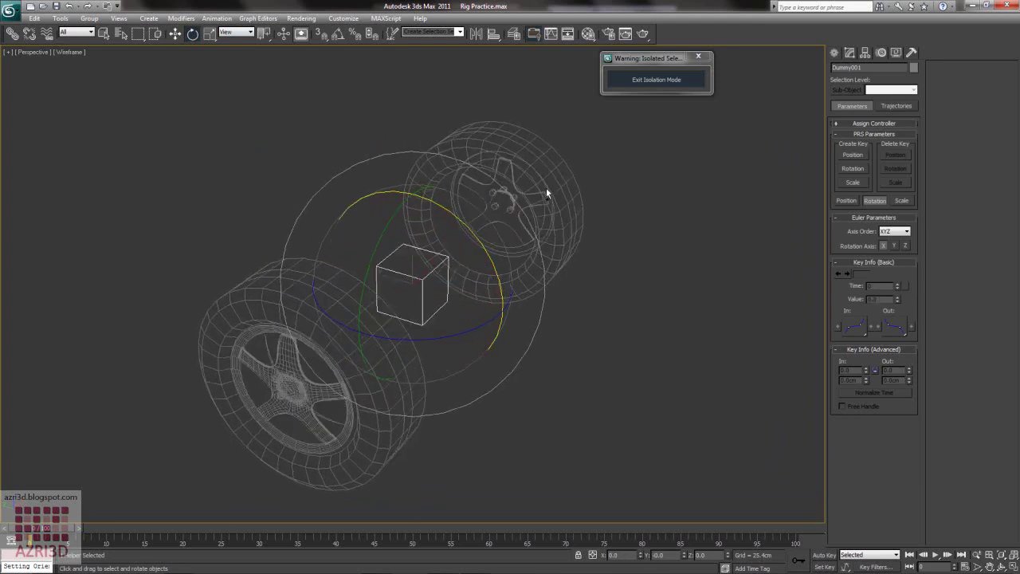
Exit isolation mode to bring back the whole car and clear the selection.
left_click(644, 79)
left_click(495, 88)
scroll(547, 228, "down", 5)
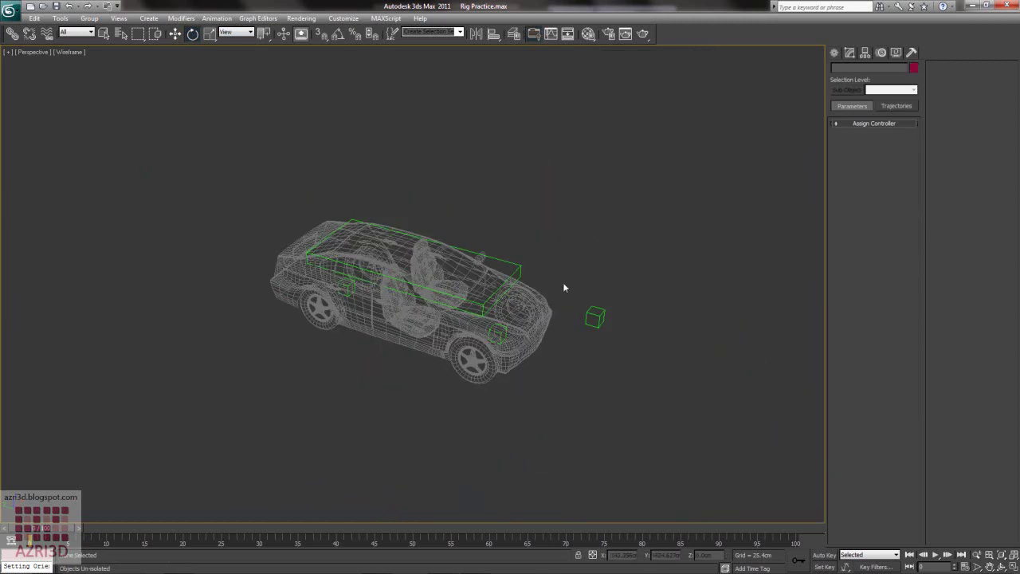
Link the dummy between the front wheels to the car body group as its parent.
scroll(702, 350, "up", 2)
scroll(650, 444, "up", 2)
scroll(646, 438, "down", 2)
scroll(595, 385, "up", 2)
middle_click_drag(641, 386, 457, 346)
left_click(410, 368)
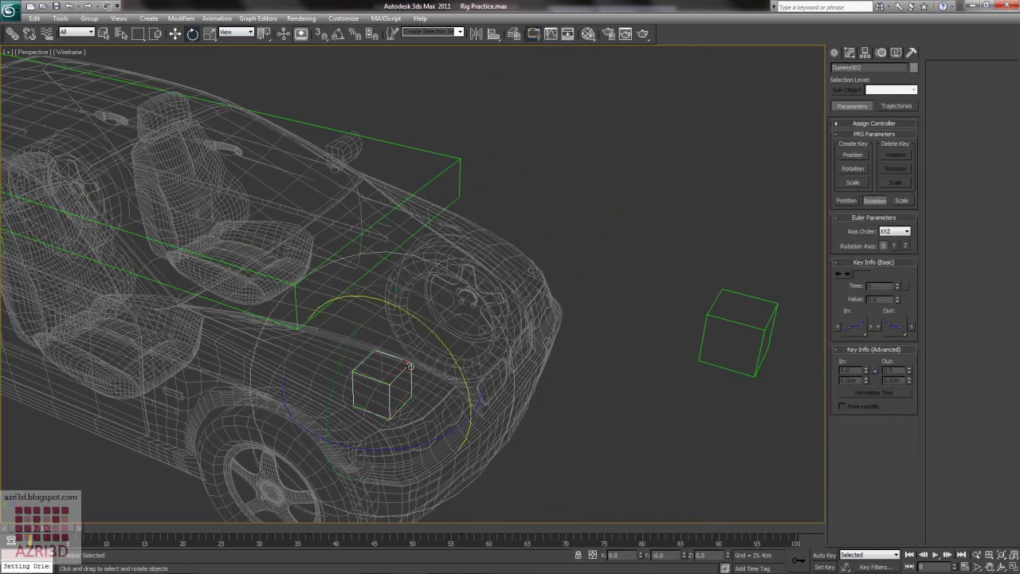
left_click(12, 34)
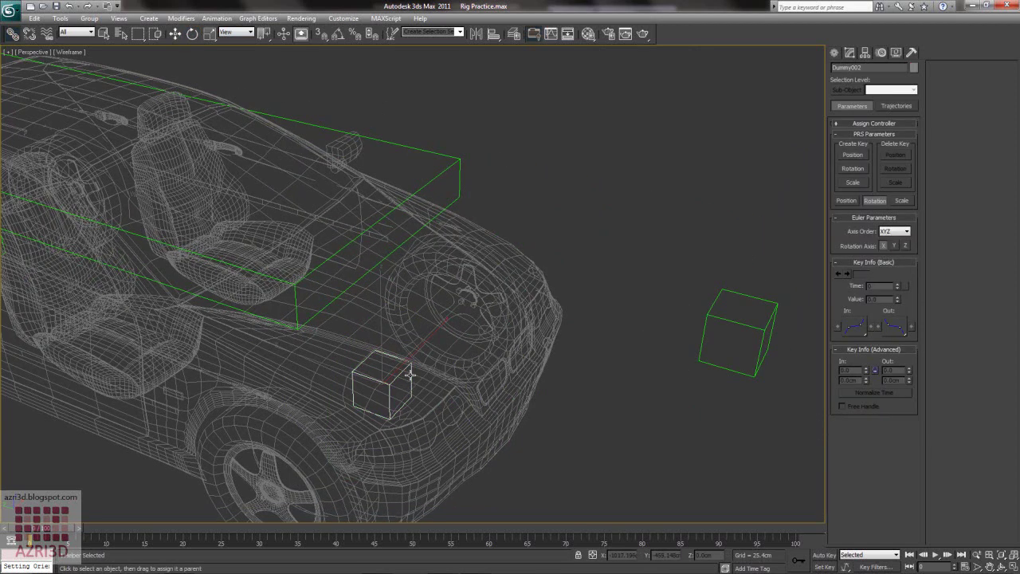
left_click_drag(388, 388, 357, 303)
middle_click_drag(583, 227, 604, 189)
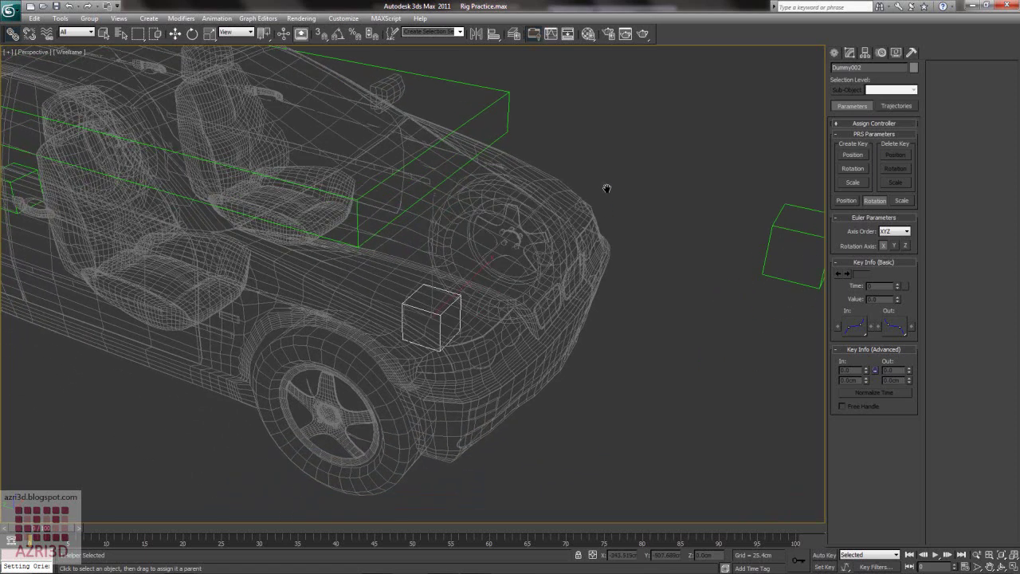
Turn on Affect Pivot Only for the near front wheel and compare its pivot axes with those of the car body group.
left_click(377, 388)
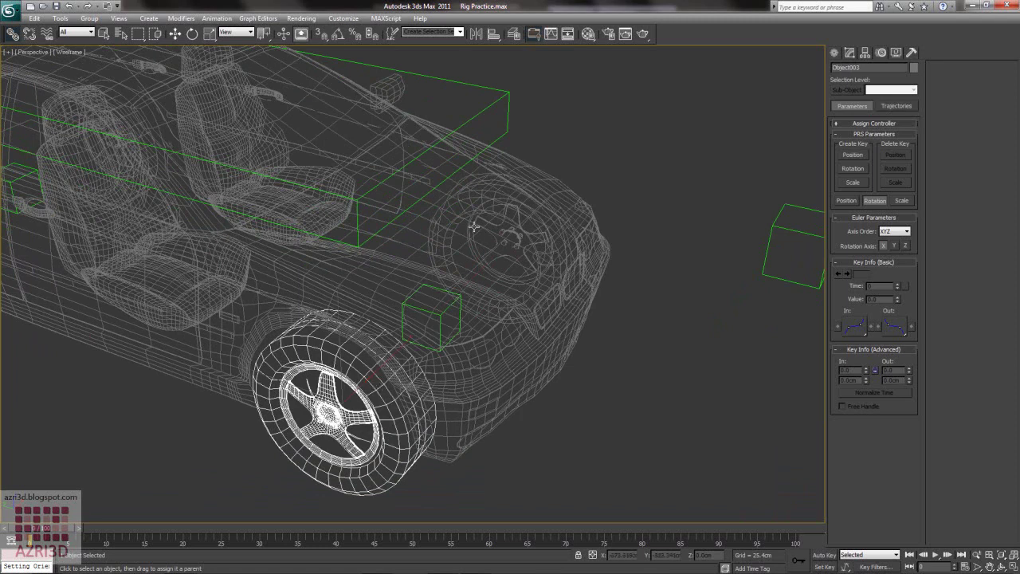
left_click(867, 54)
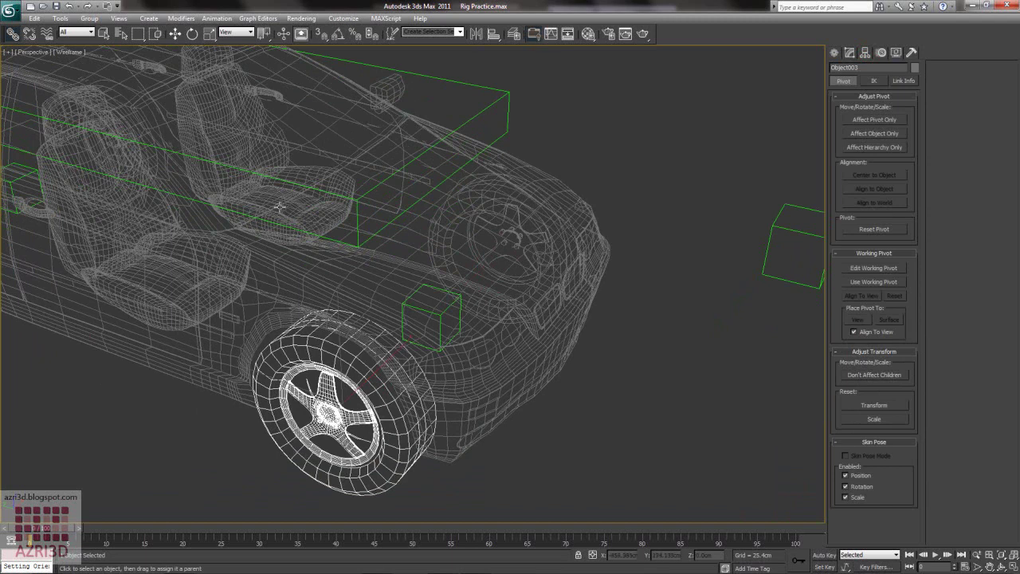
left_click(867, 119)
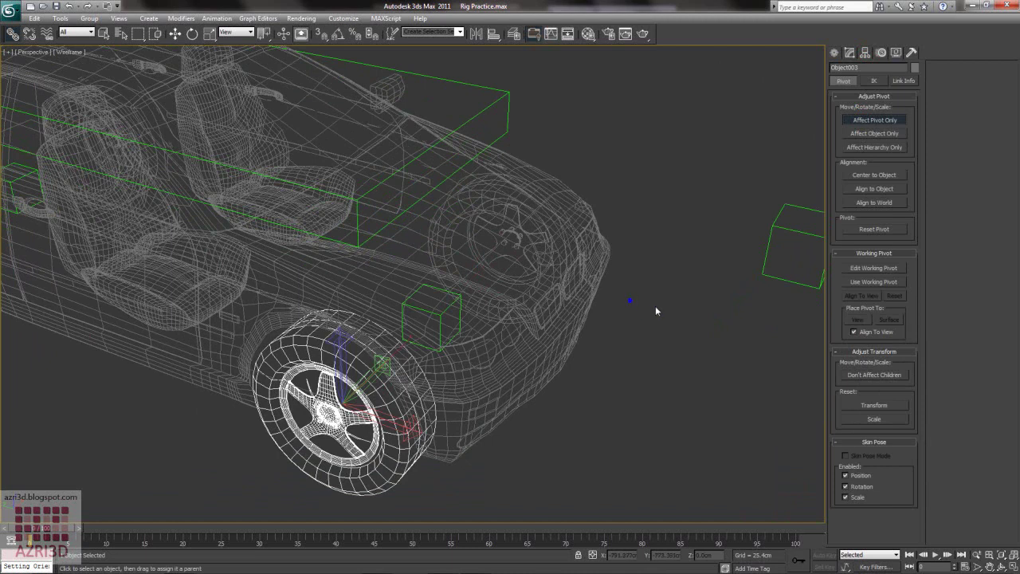
scroll(654, 311, "down", 10)
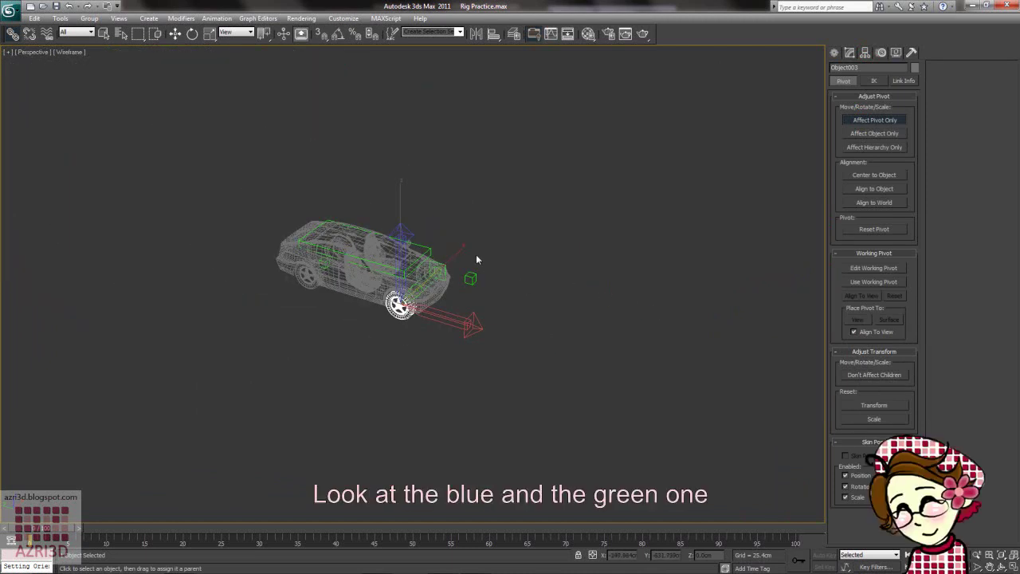
left_click(363, 295)
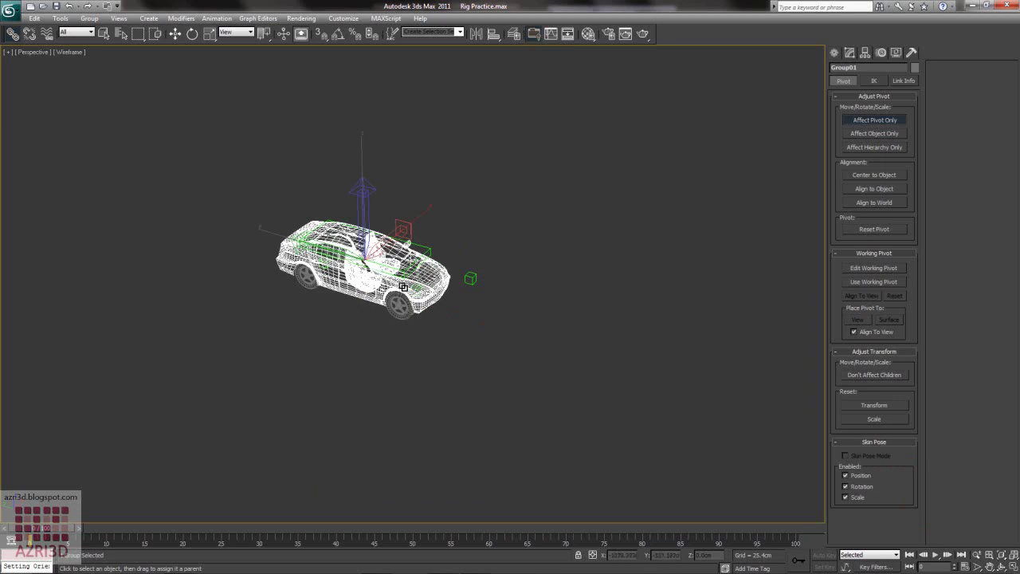
scroll(403, 289, "up", 3)
left_click(398, 321)
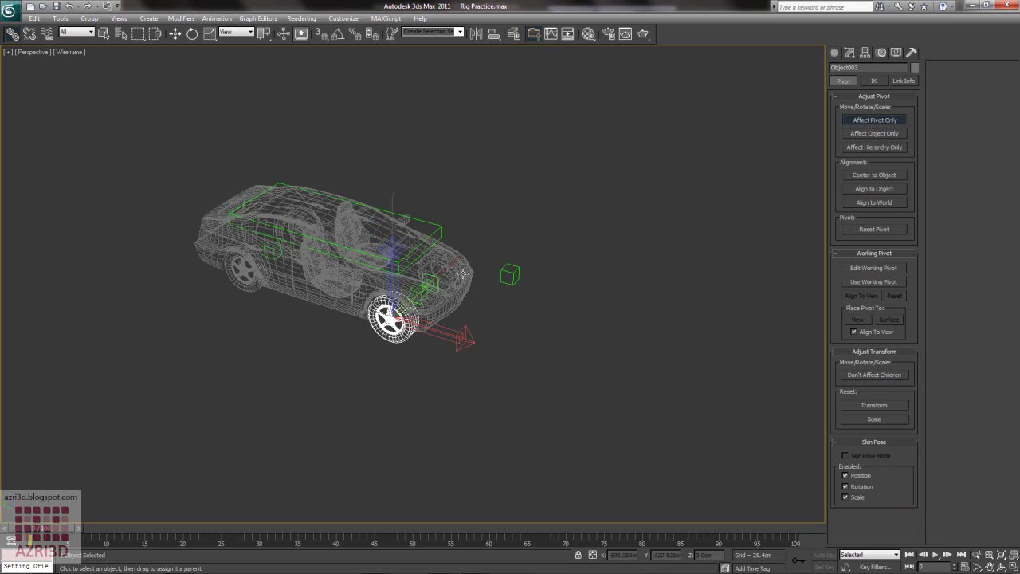
left_click(330, 275)
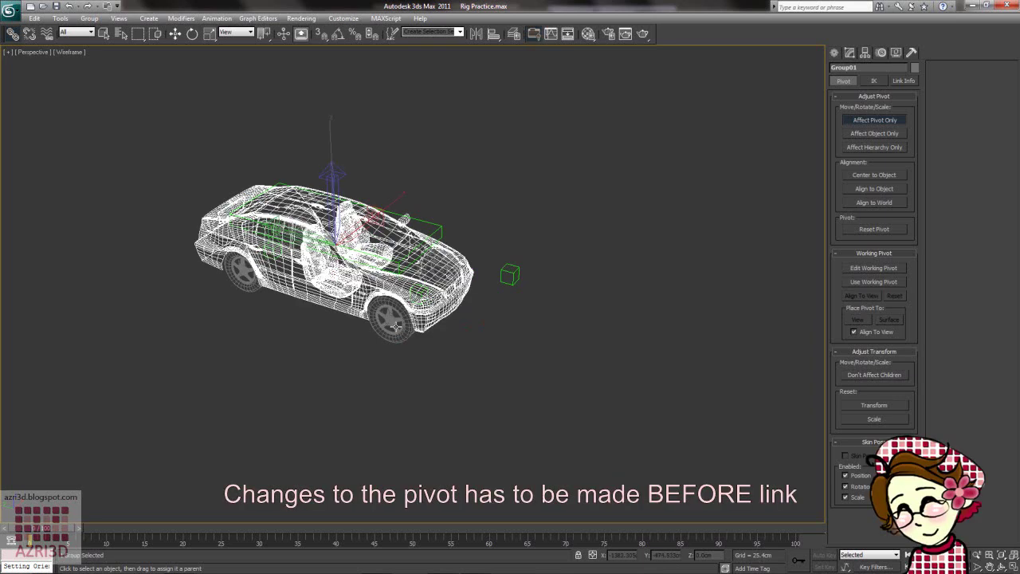
Rotate the near front wheel's pivot 90 degrees about Z to match the body's axis directions.
left_click(397, 325)
left_click(192, 33)
right_click(193, 33)
left_click_drag(190, 107, 164, 103)
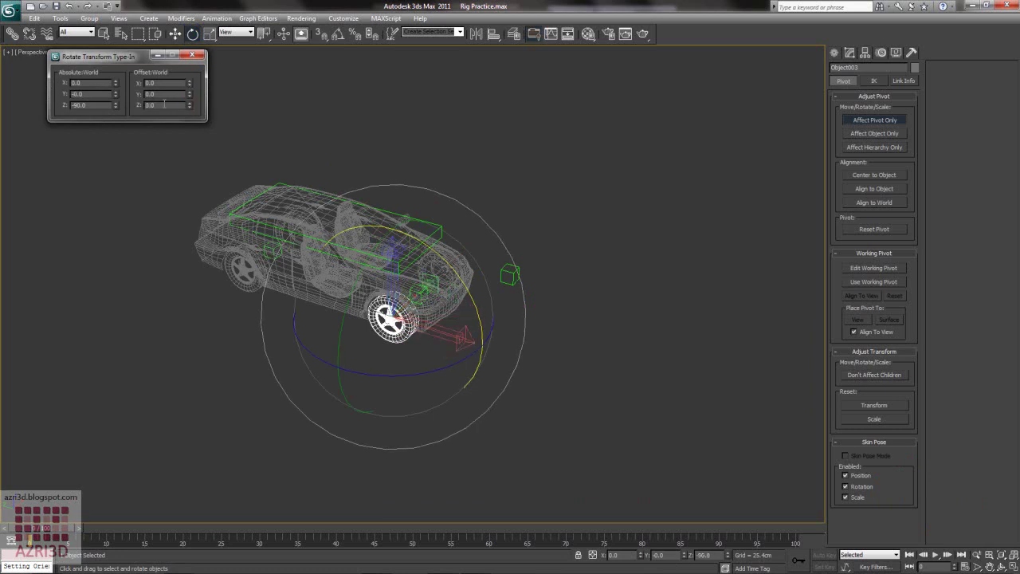
key("Return")
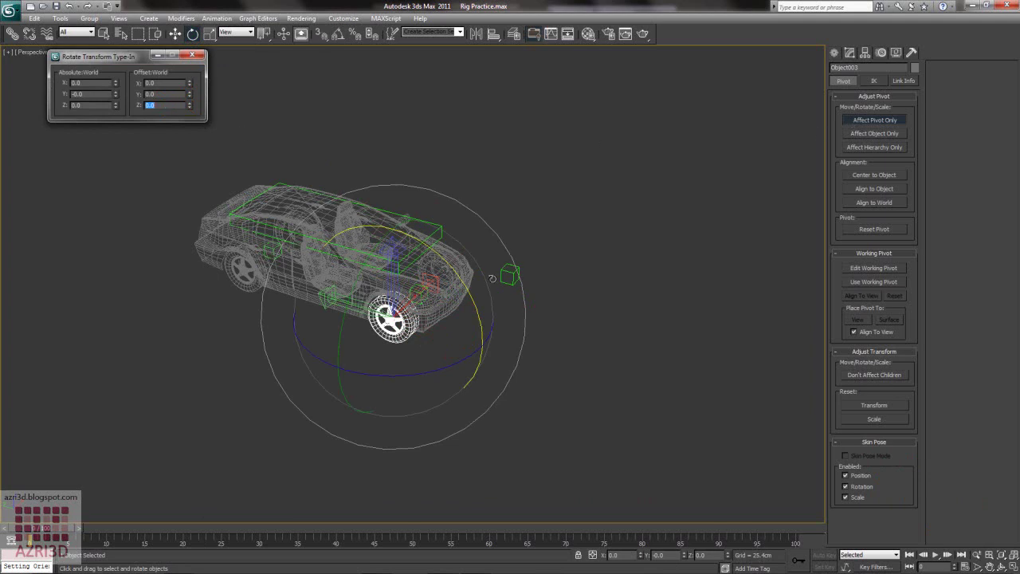
left_click(438, 262)
key("ctrl+z")
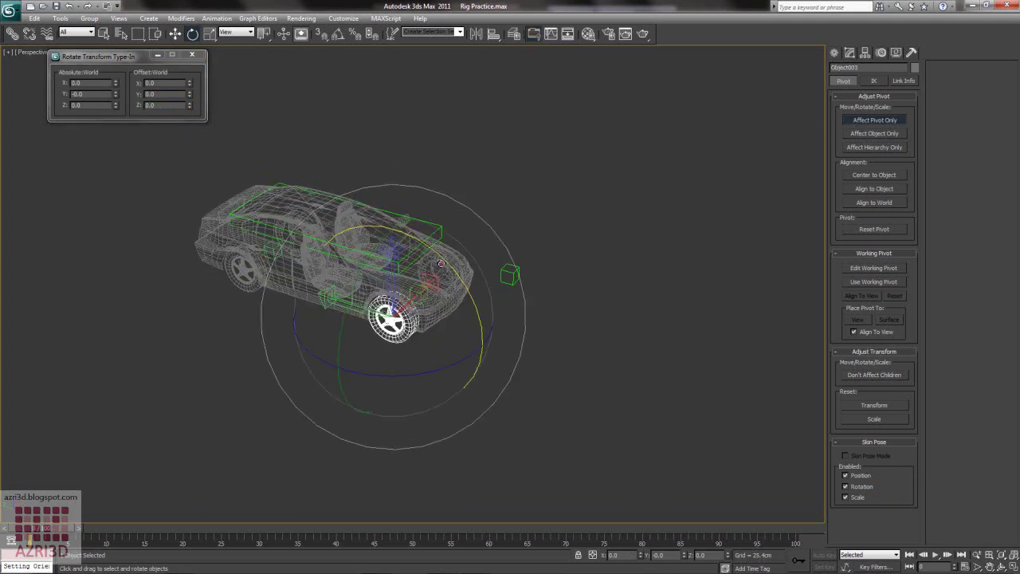
Rotate the opposite front wheel's pivot by an offset of 90 degrees about Z.
middle_click_drag(438, 262, 356, 323, "alt")
left_click(344, 314)
left_click(149, 105)
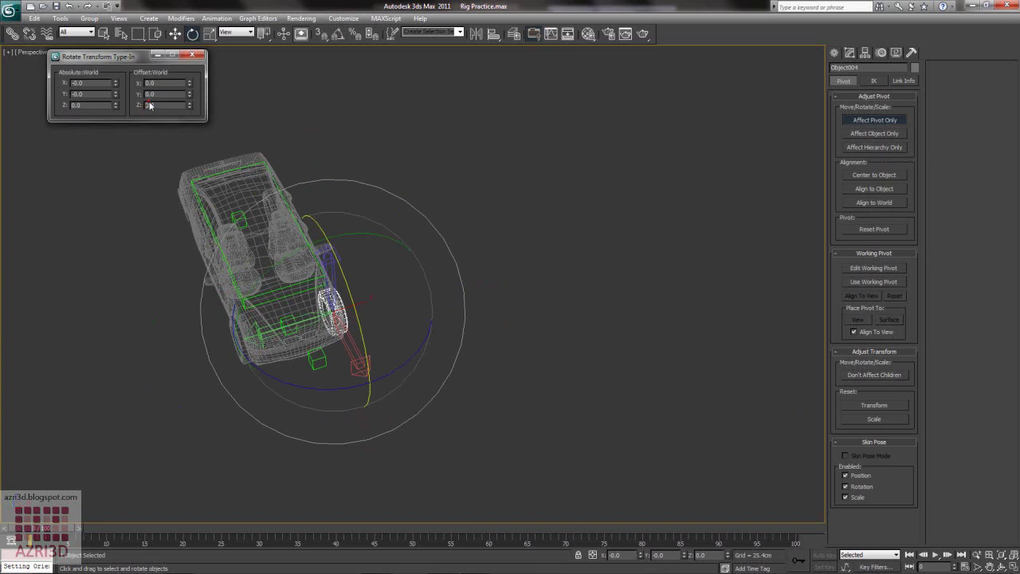
type("90")
key("Return")
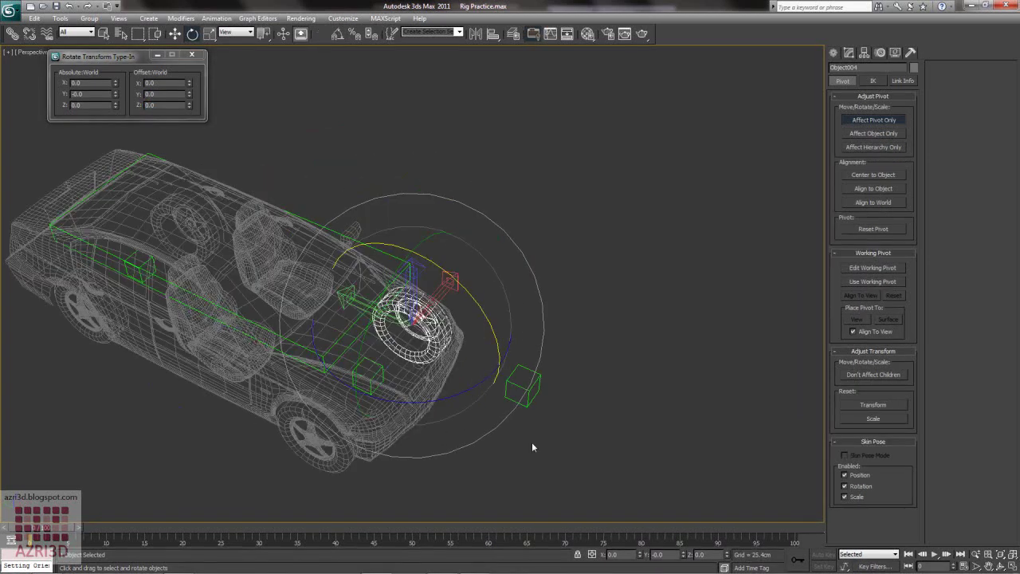
Compare both front wheels' pivots and mirror the far front wheel along X with No Clone.
left_click(325, 438)
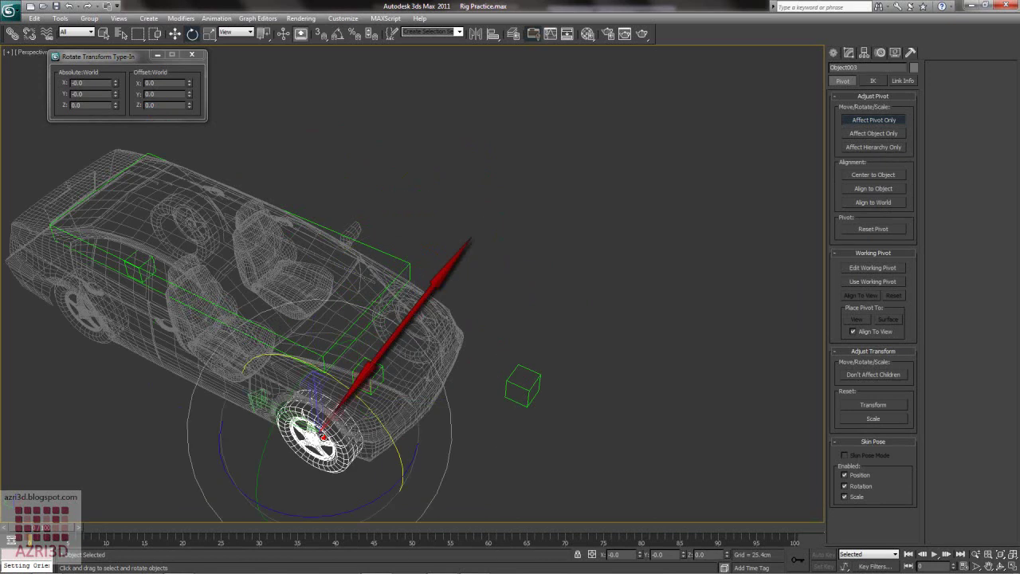
left_click(397, 341)
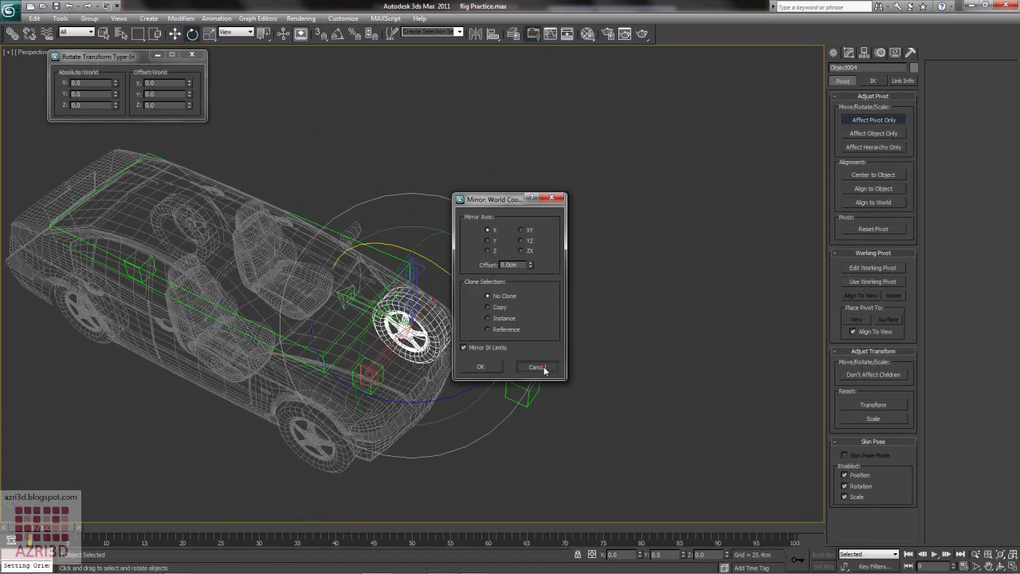
left_click(543, 368)
left_click(475, 34)
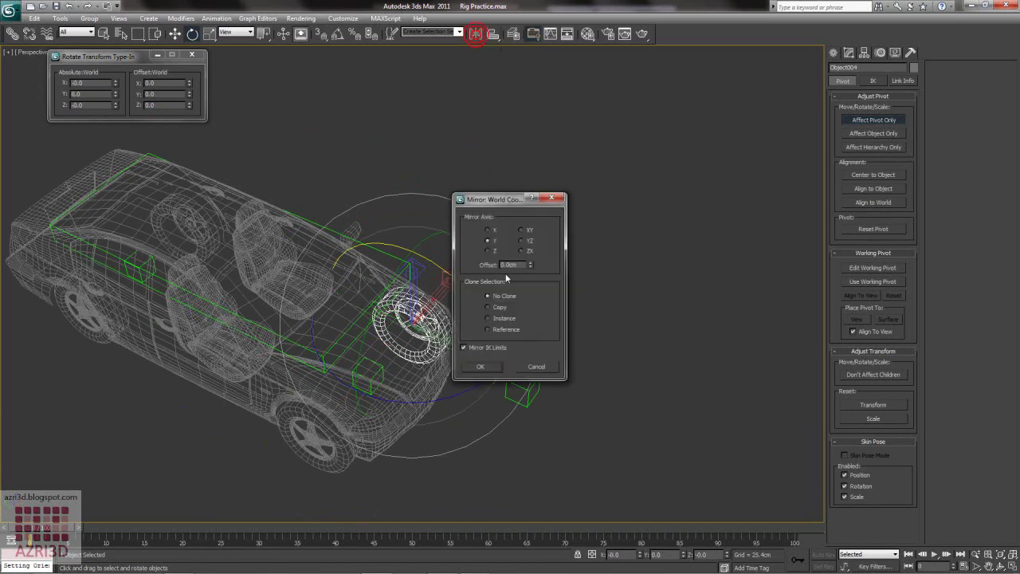
left_click(487, 229)
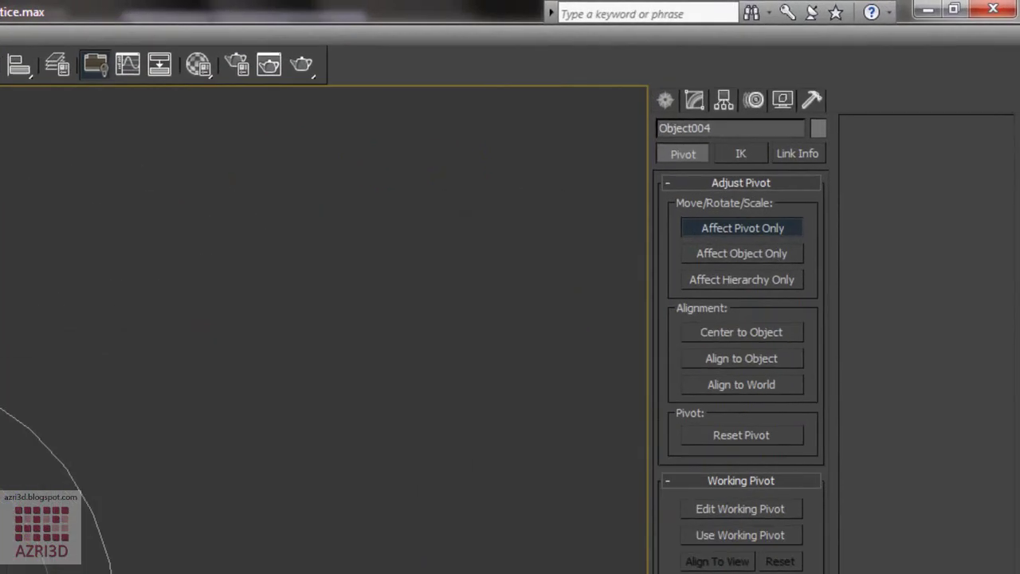
Rotate only the far front wheel's geometry about Z so its rim faces outward, and turn off Affect Object Only.
left_click(767, 239)
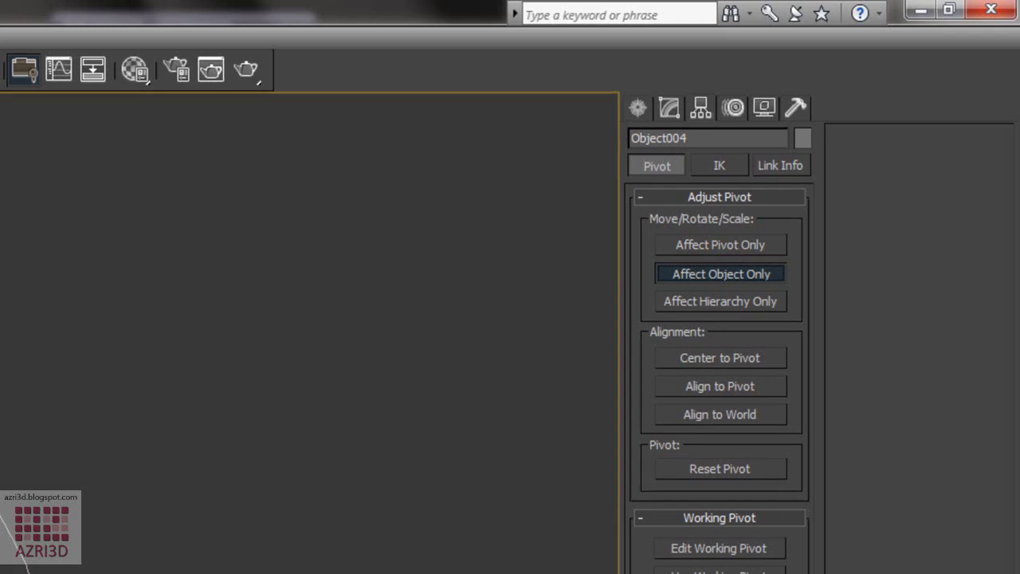
right_click(192, 33)
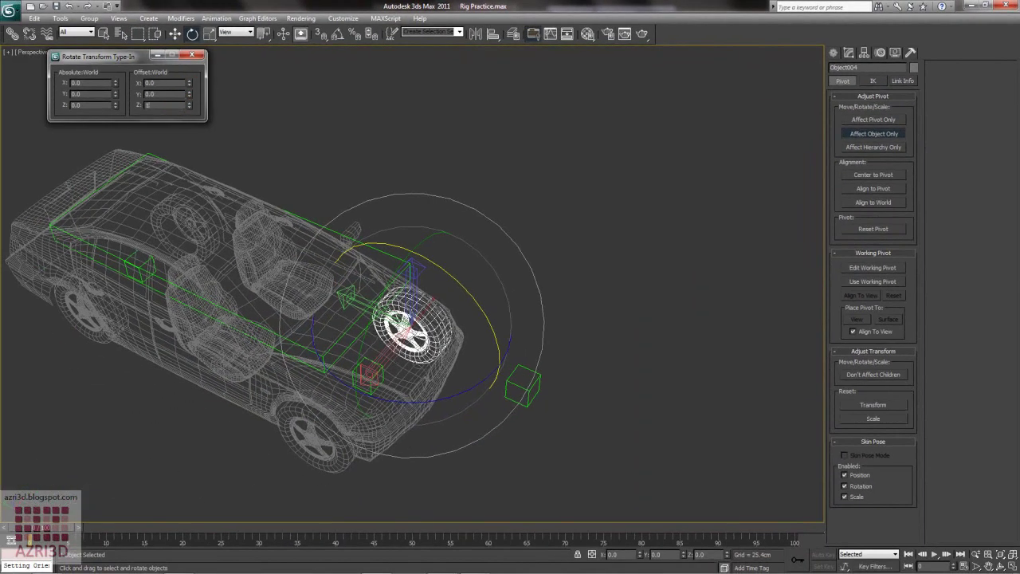
key("Return")
left_click(858, 134)
Link both front wheels to the dummy between them and clear the selection.
left_click(317, 438, "ctrl")
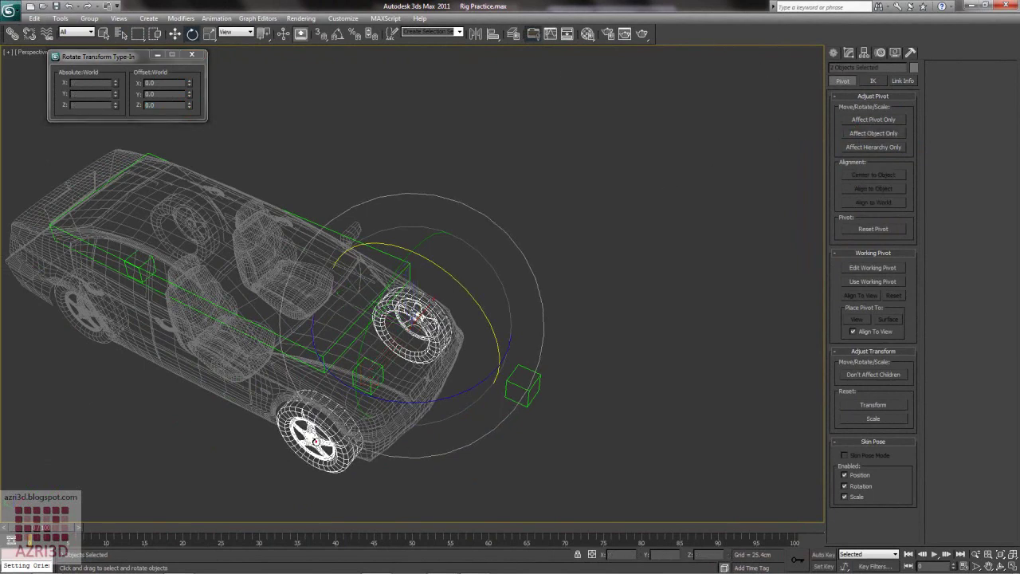
left_click(13, 34)
left_click_drag(301, 433, 328, 386)
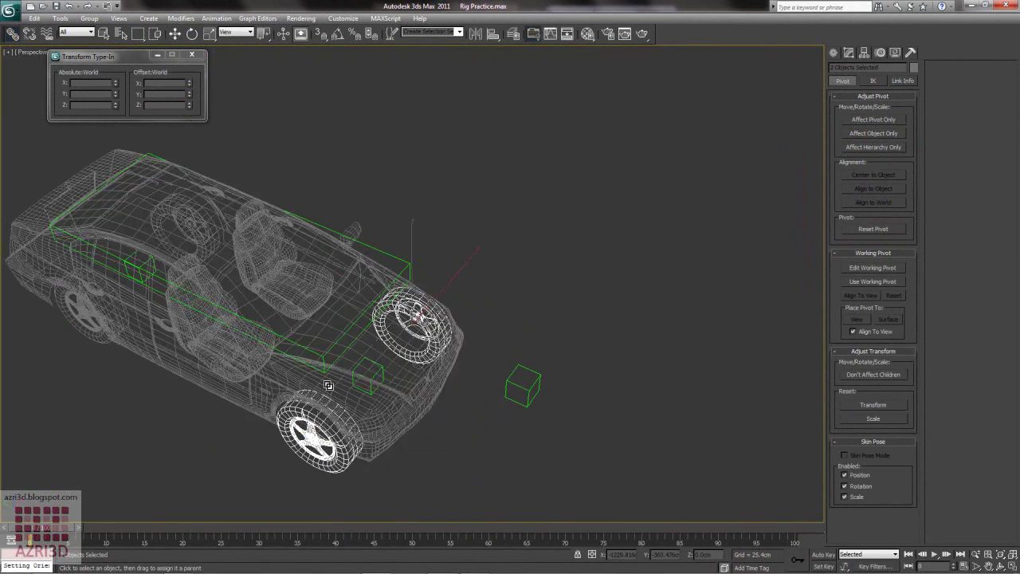
middle_click_drag(440, 441, 457, 423, "alt")
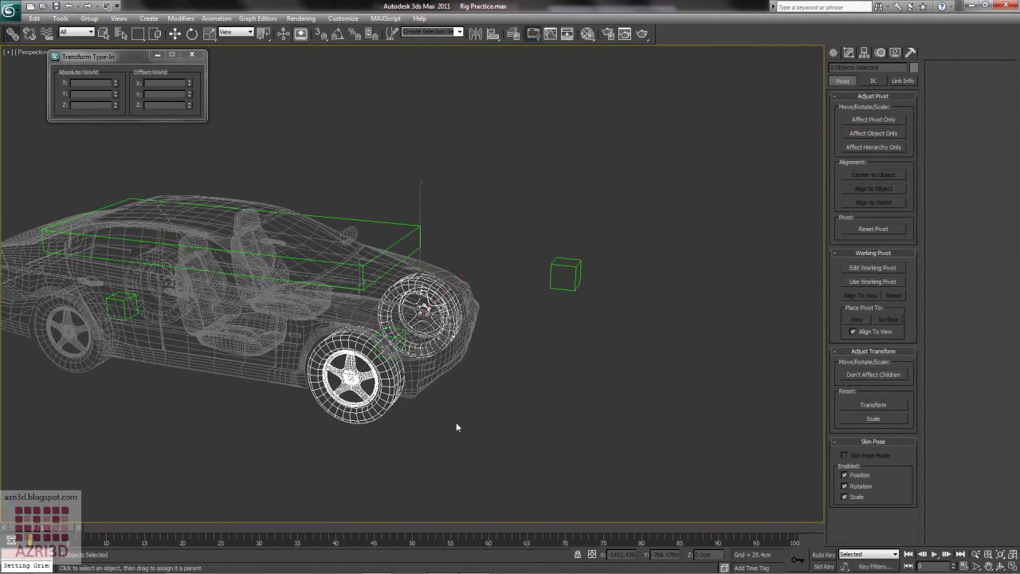
left_click(501, 406)
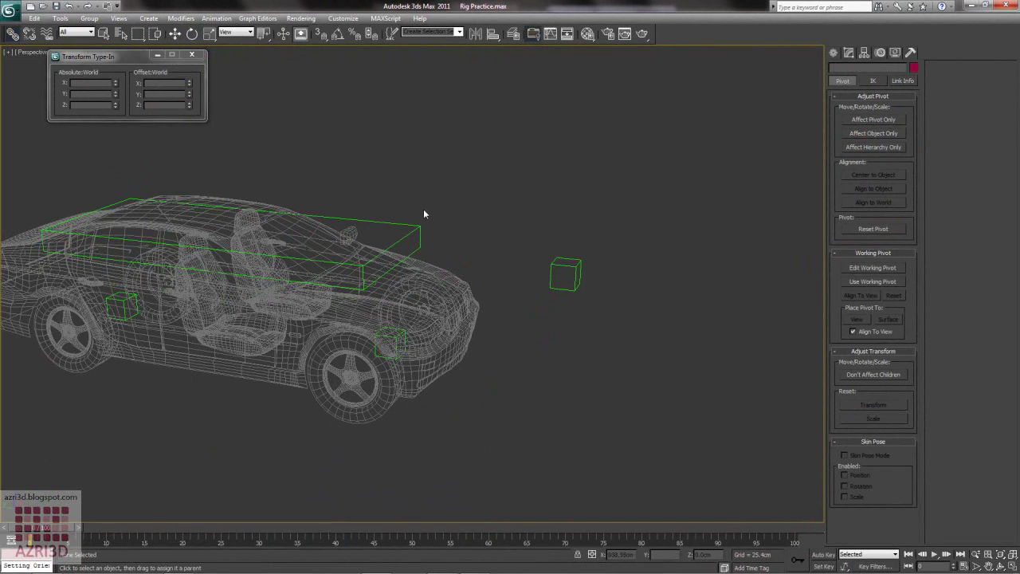
Test the linked hierarchy by moving the roof dummy, and undo the move.
key("w")
left_click(390, 222)
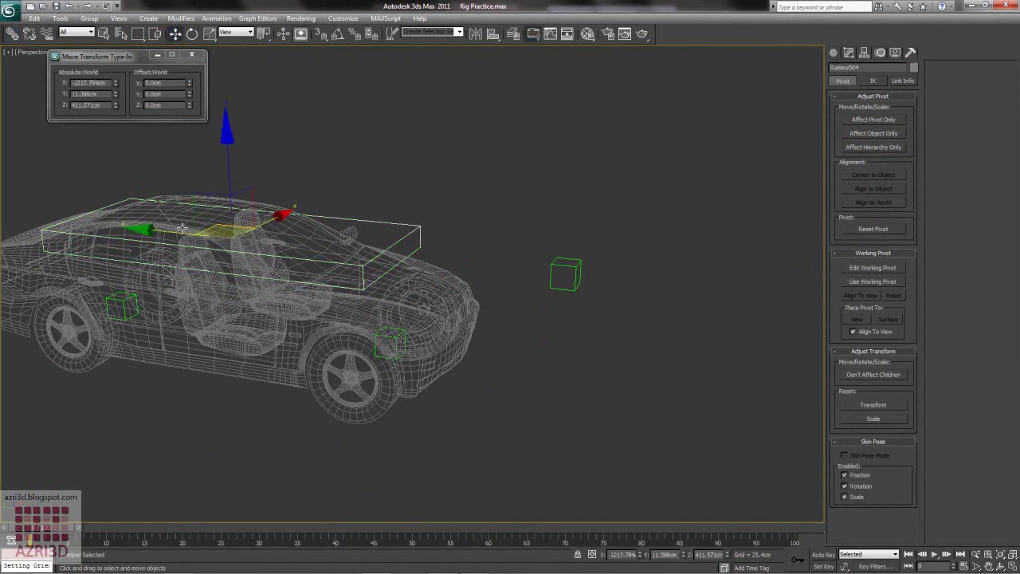
left_click_drag(177, 230, 215, 253)
key("ctrl+z")
Apply a LookAt Constraint to both front wheels, targeting the dummy in front of the car.
left_click(379, 408)
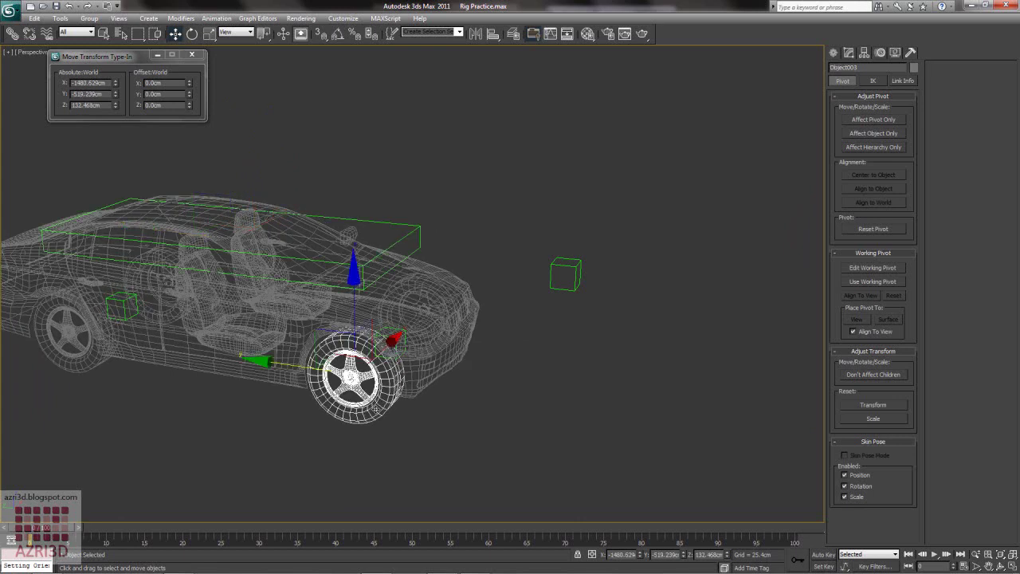
middle_click_drag(378, 409, 386, 439, "alt")
left_click(453, 342, "ctrl")
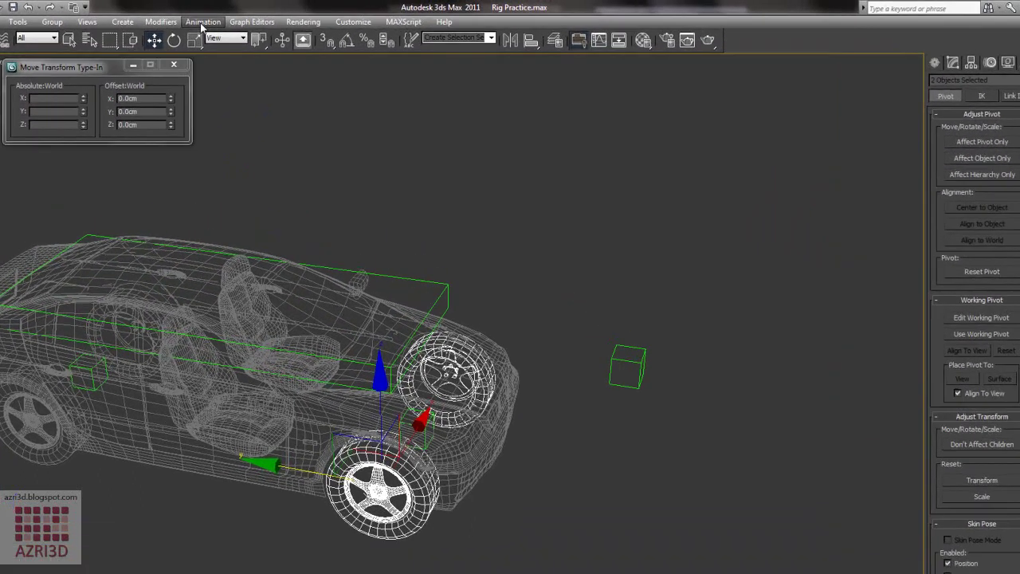
left_click(216, 18)
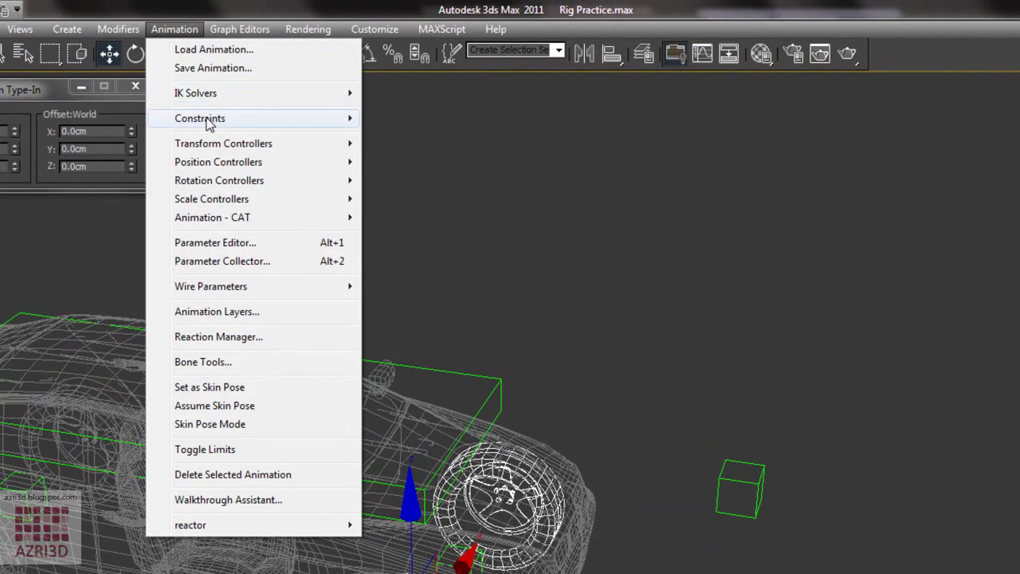
left_click(236, 74)
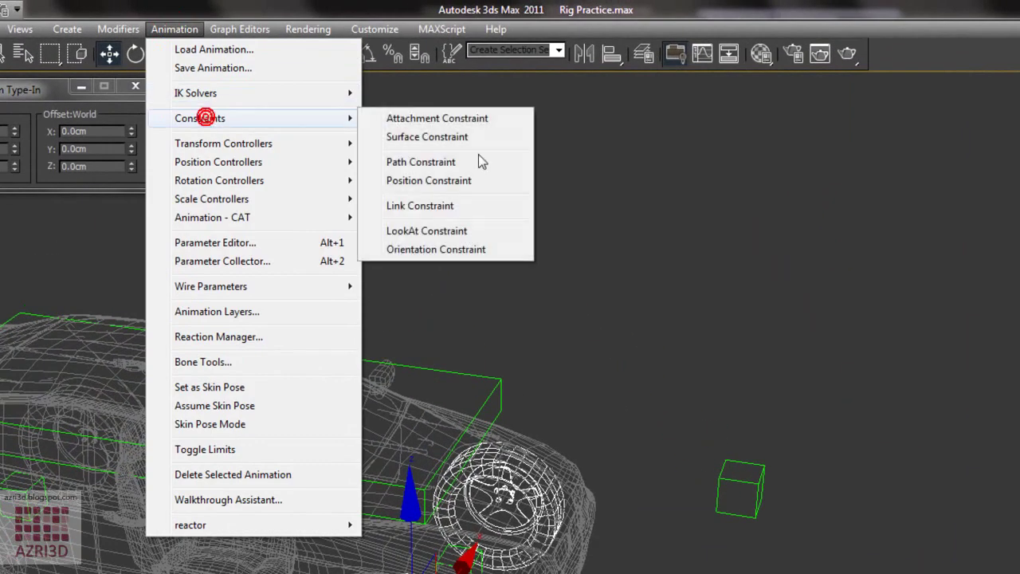
left_click(444, 233)
left_click(726, 468)
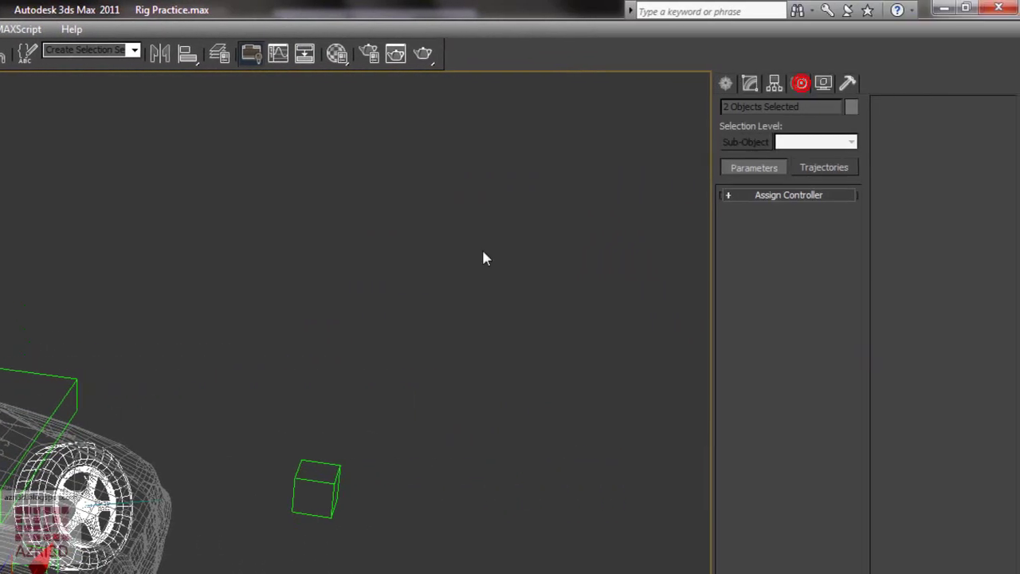
Enable Keep Initial Offset in the LookAt Constraint of each front wheel.
left_click(968, 282)
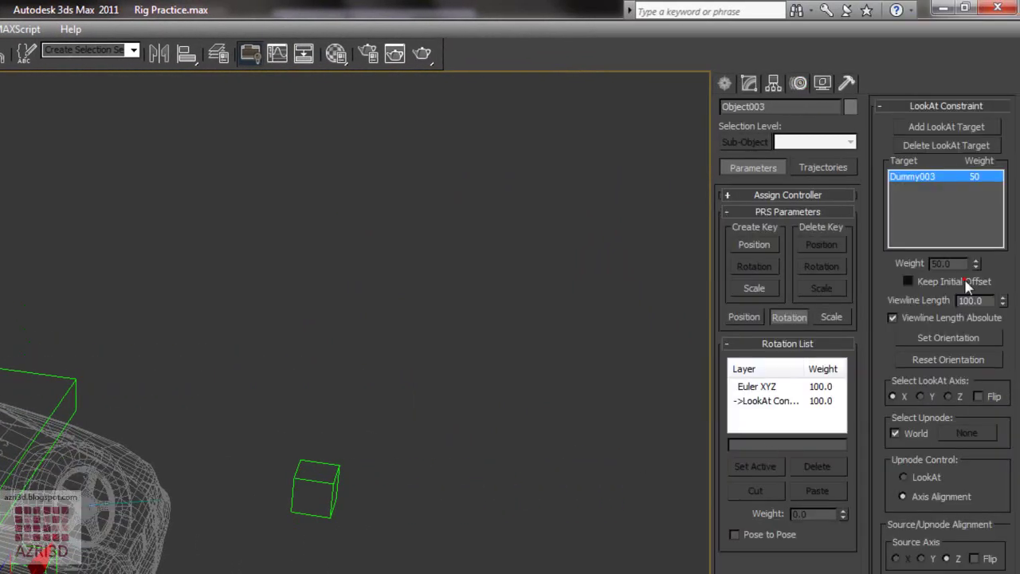
left_click(73, 506)
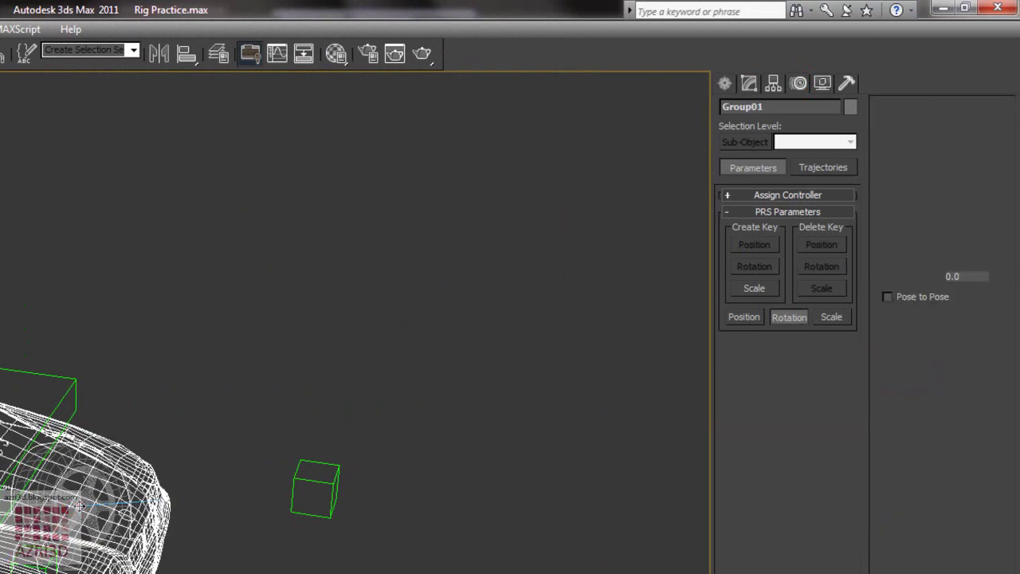
left_click(85, 505)
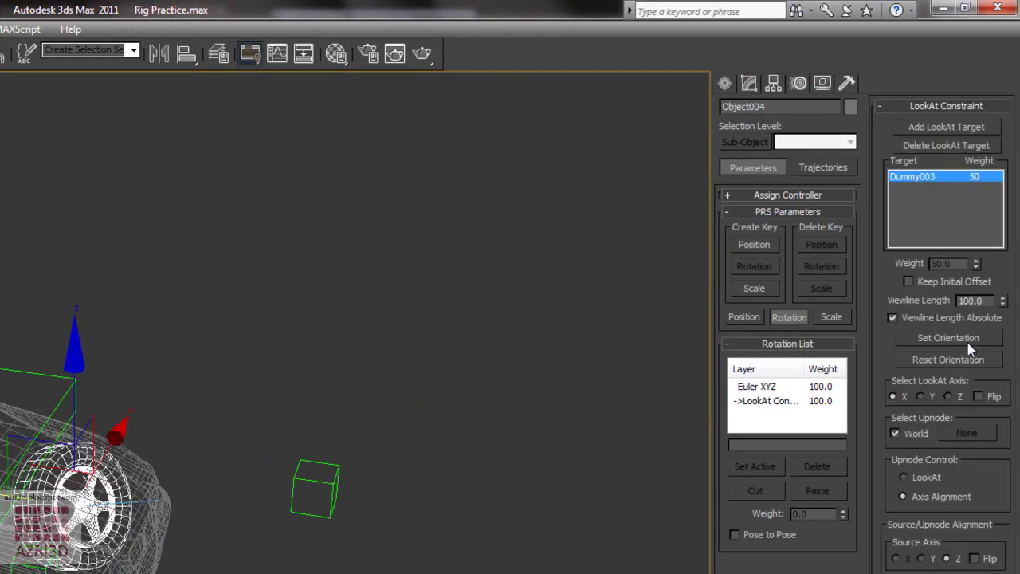
left_click(955, 284)
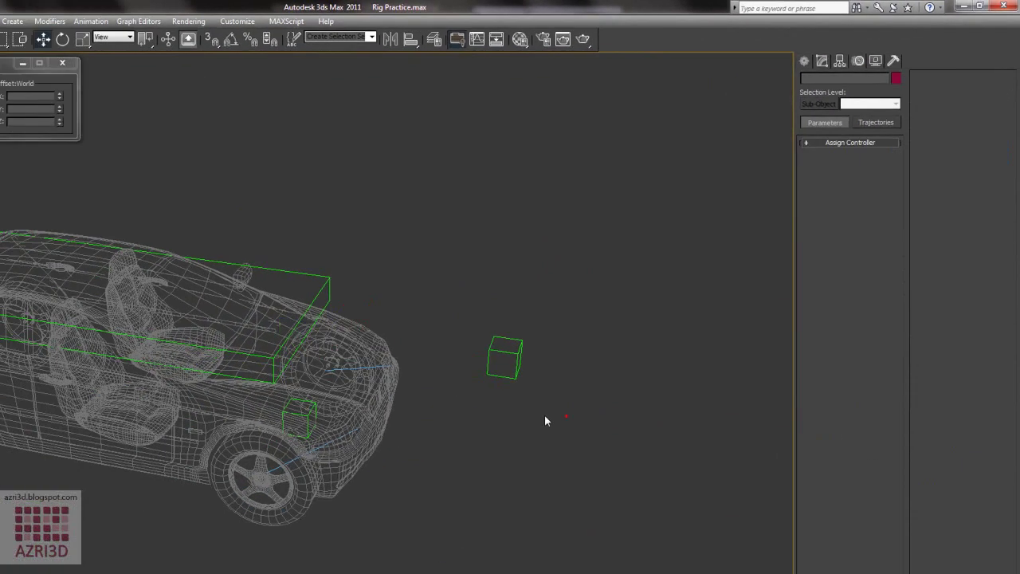
Test the steering by moving the dummy in front of the car, and restore its position.
left_click(399, 569)
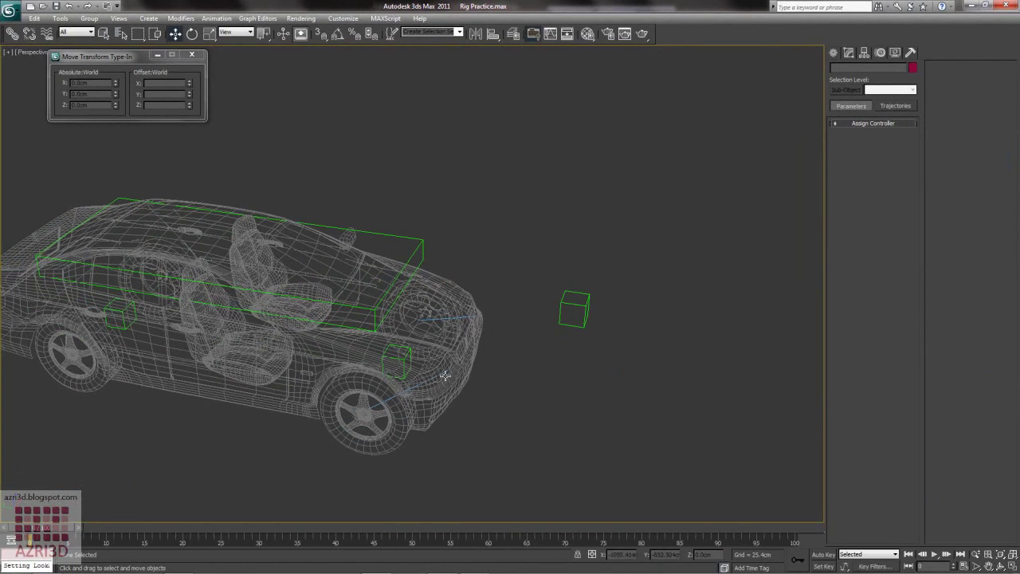
left_click(583, 305)
left_click_drag(590, 266, 610, 271)
left_click_drag(633, 229, 605, 274)
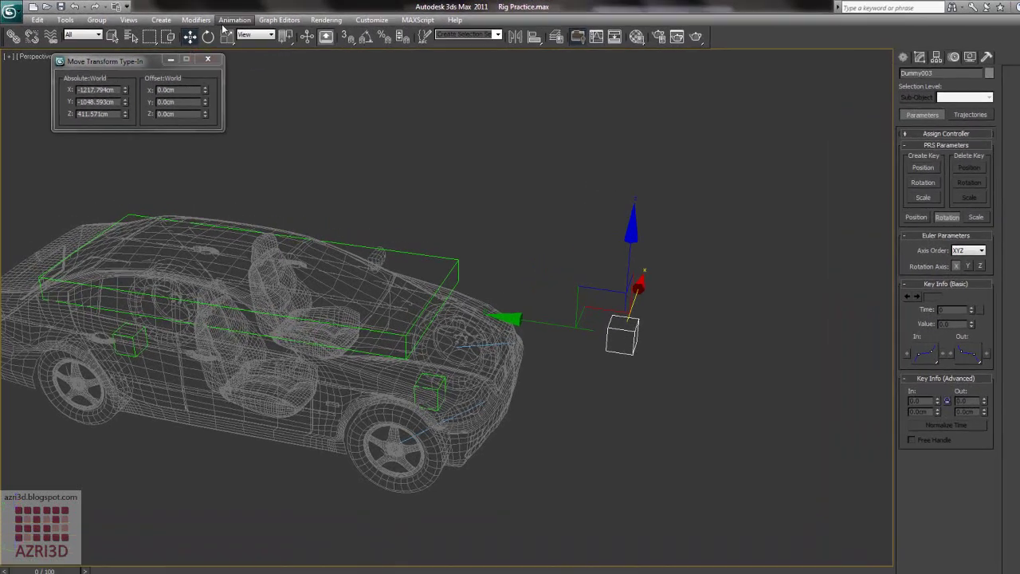
left_click(216, 18)
mouse_move(216, 73)
left_click(319, 107)
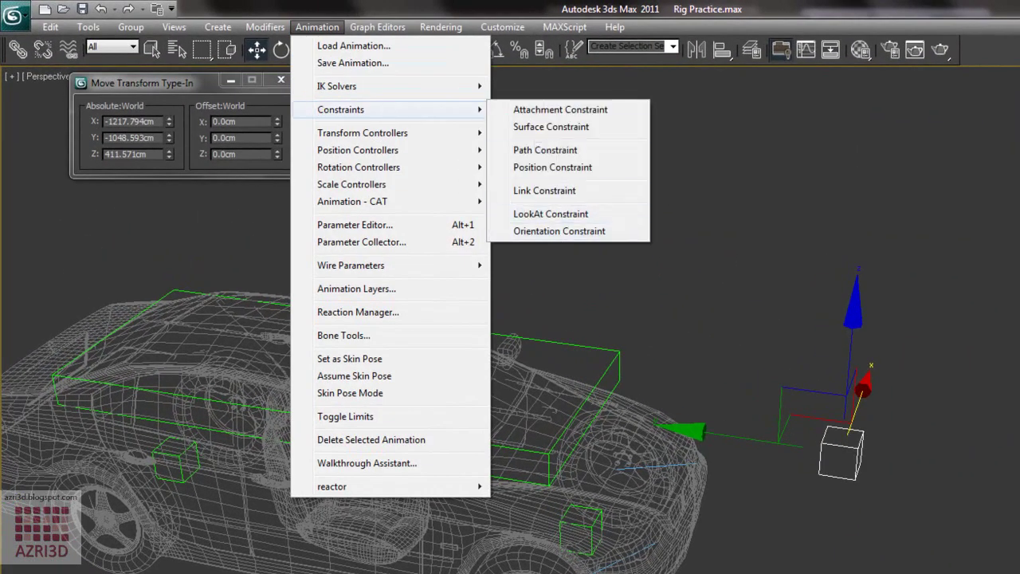
left_click(550, 214)
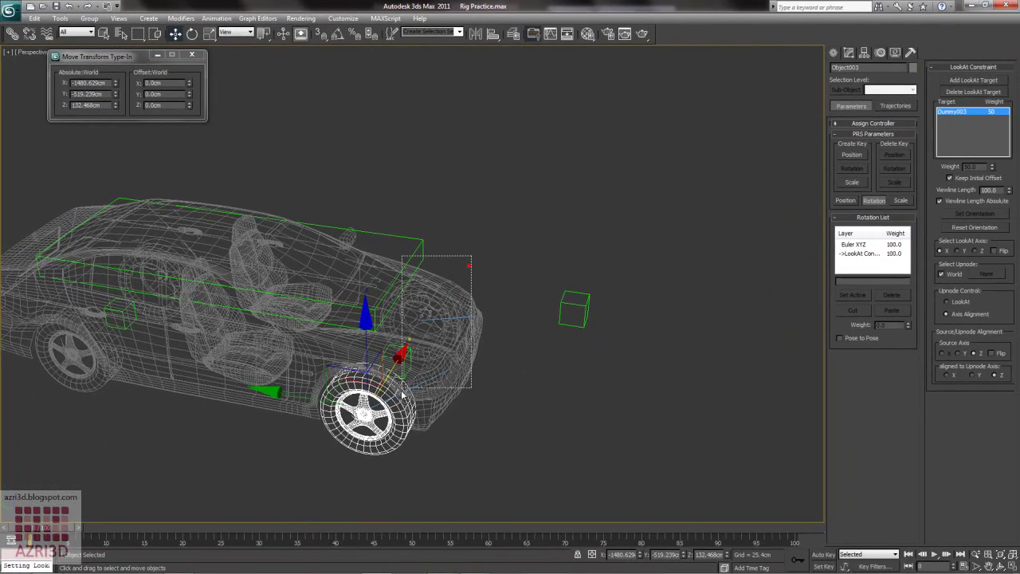
Isolate the two front wheels together with the dummy between them, leaving the car body out of the selection.
left_click_drag(402, 391, 394, 403)
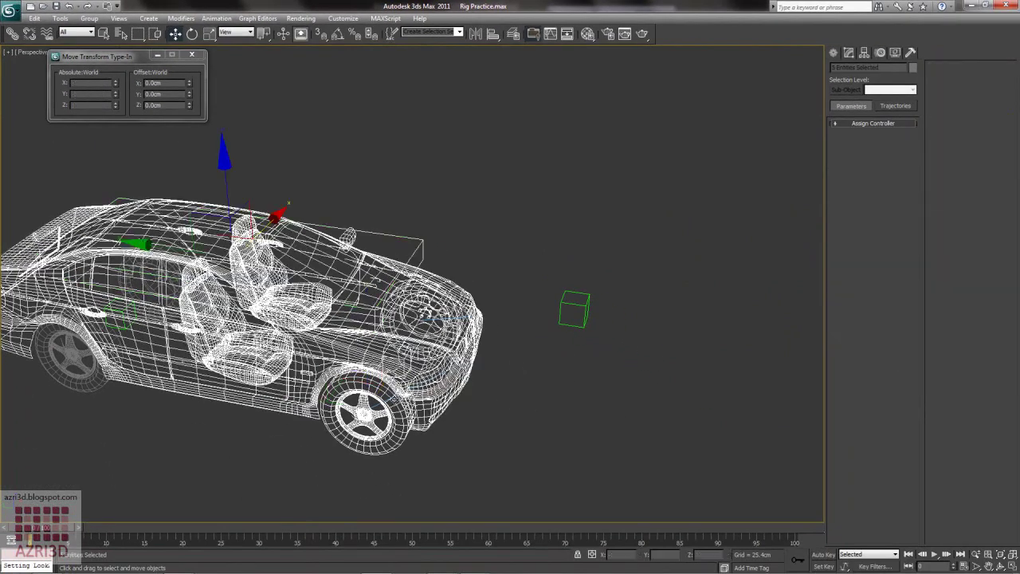
left_click(457, 399, "alt")
left_click_drag(441, 240, 417, 261, "alt")
key("alt+q")
Apply an Orientation Constraint to both front wheels, targeting the dummy between them.
left_click(524, 327)
left_click(479, 249)
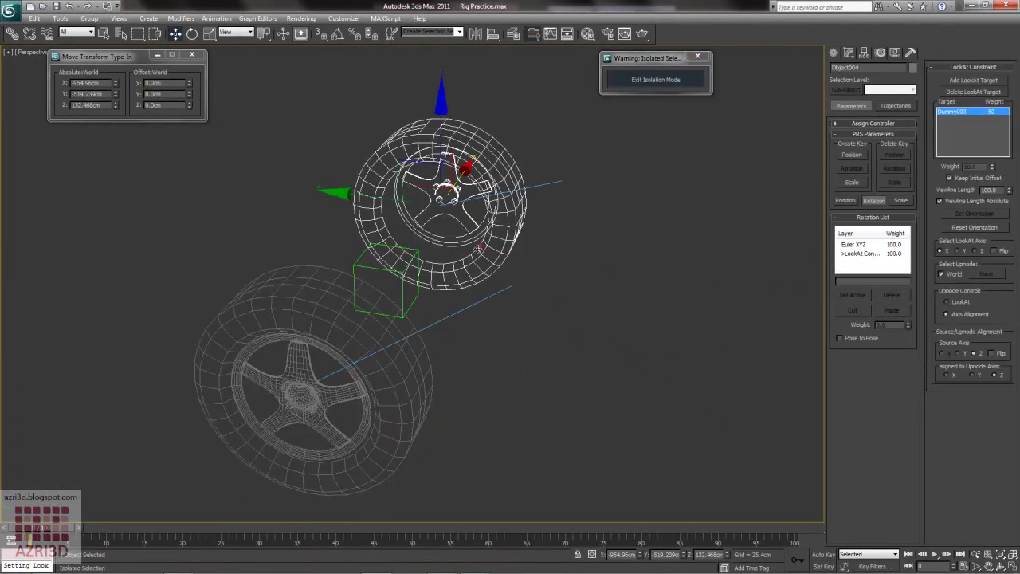
left_click(392, 361, "ctrl")
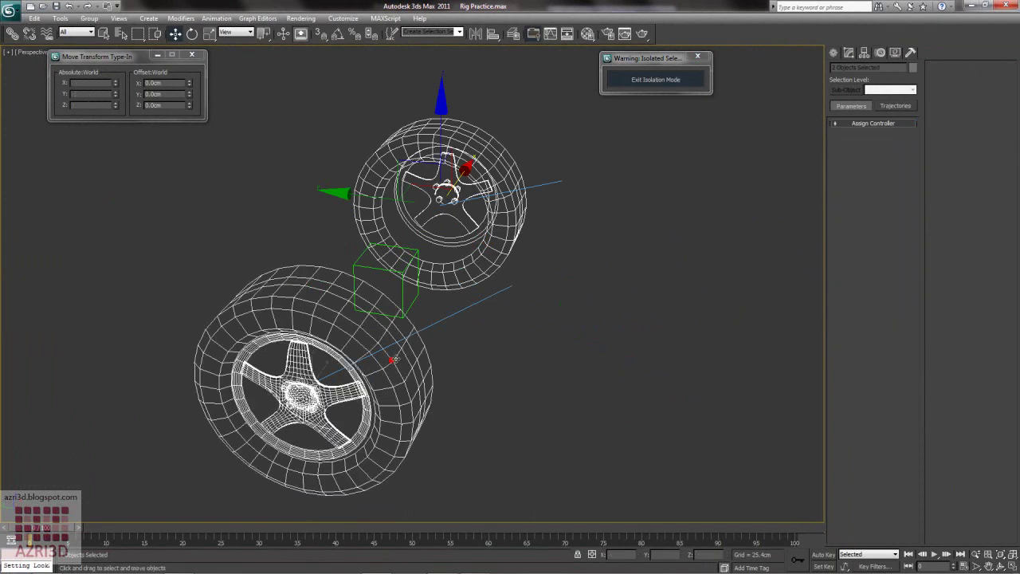
left_click(224, 22)
mouse_move(243, 76)
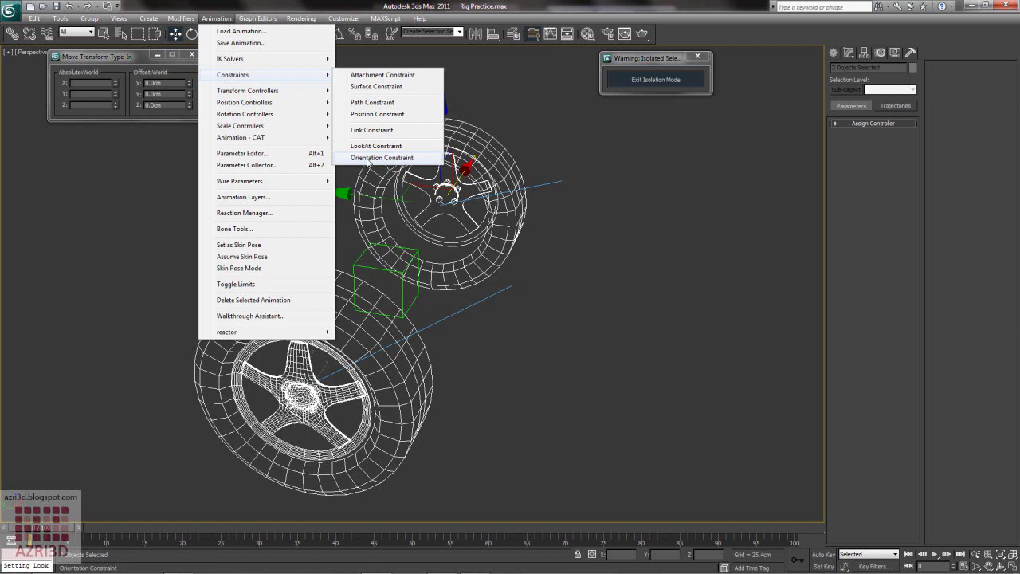
left_click(368, 158)
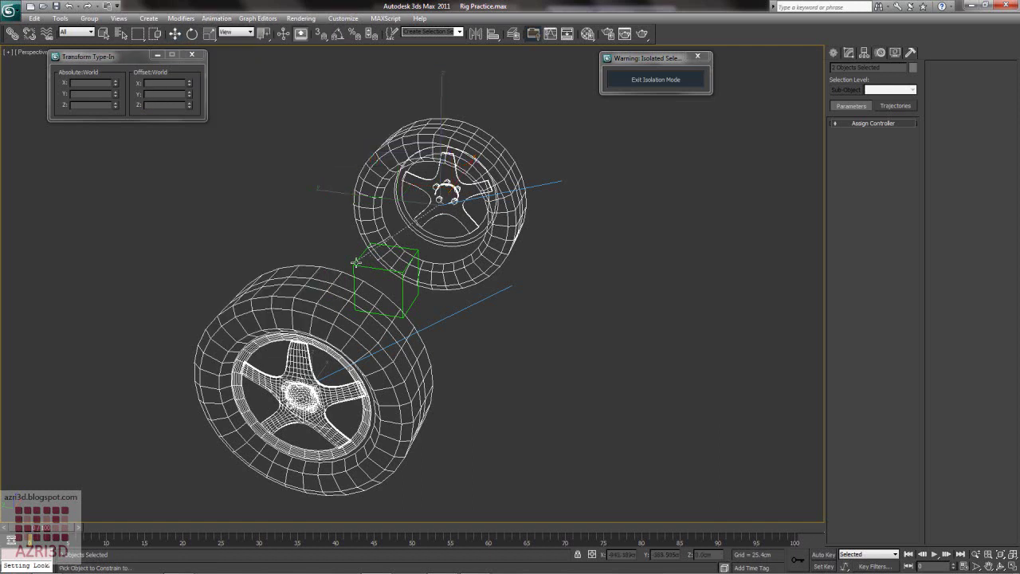
left_click(356, 262)
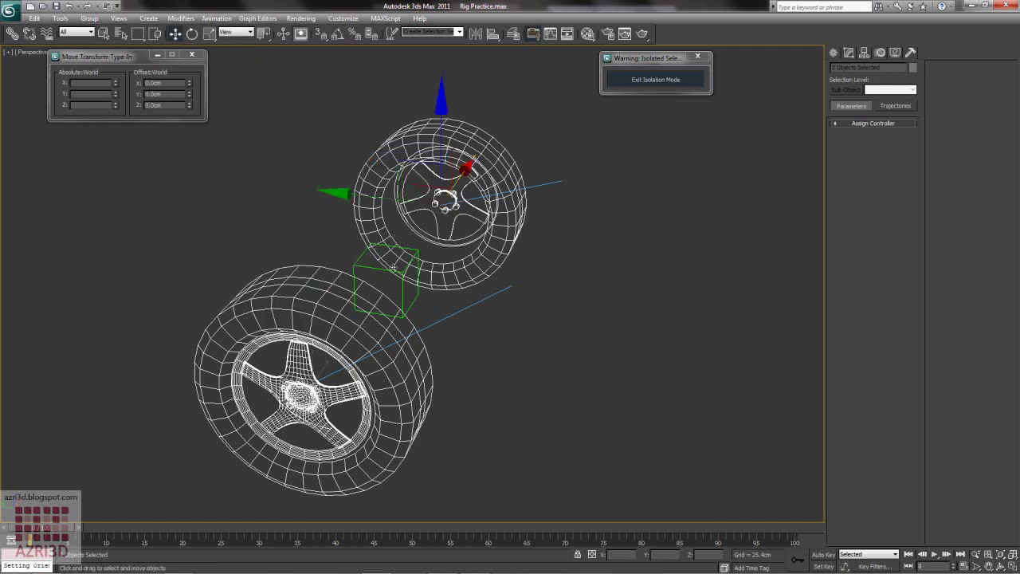
Adjust the Orientation Constraint options of each front wheel so it regains its original orientation.
left_click(865, 54)
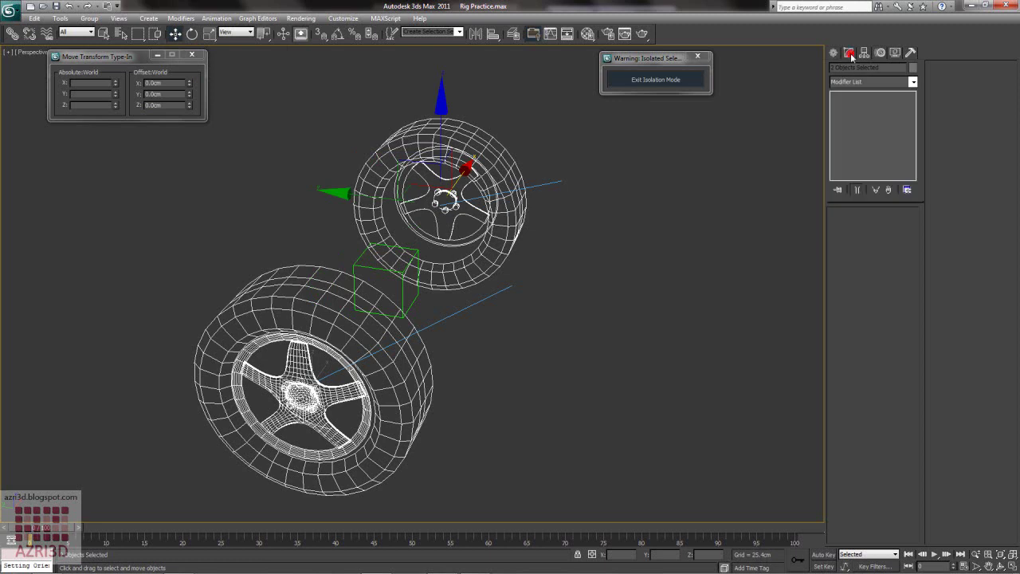
left_click(835, 52)
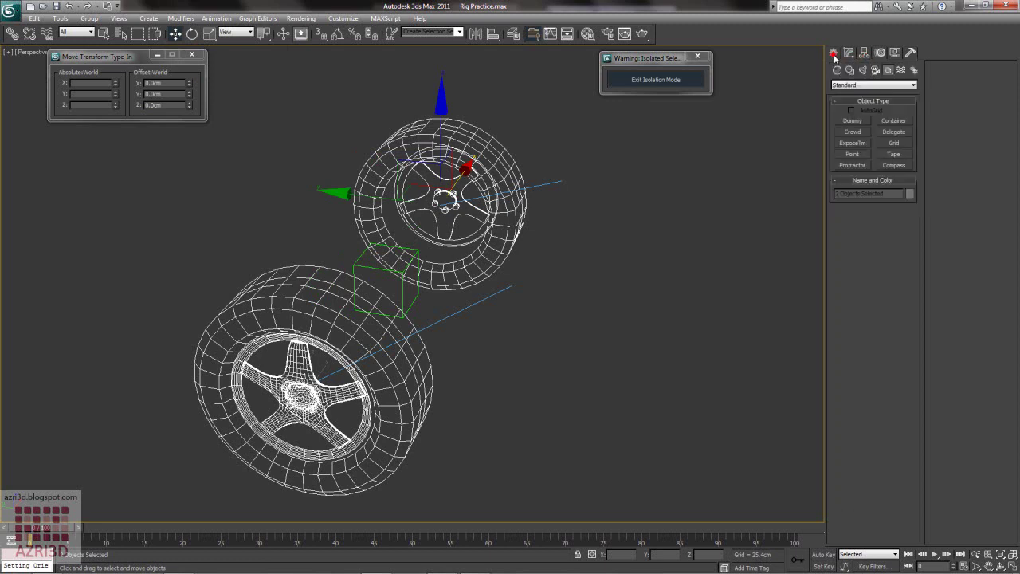
left_click(880, 53)
left_click(703, 207)
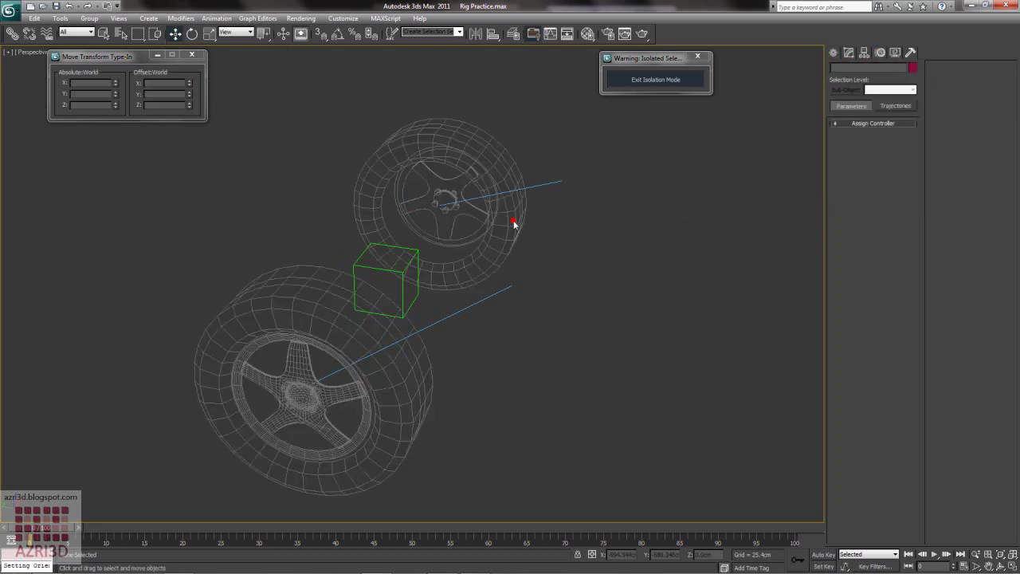
left_click(517, 221)
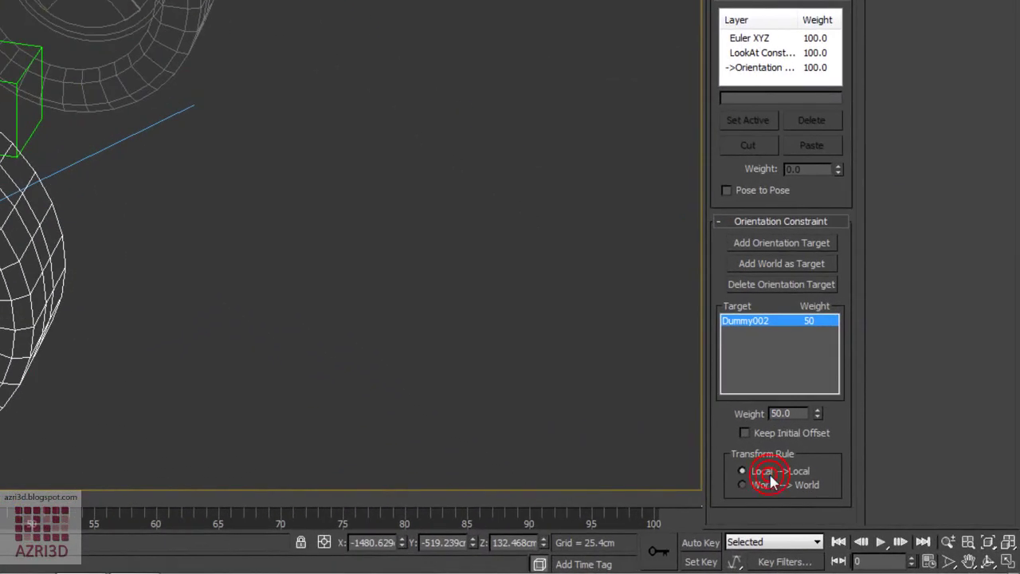
left_click(371, 346)
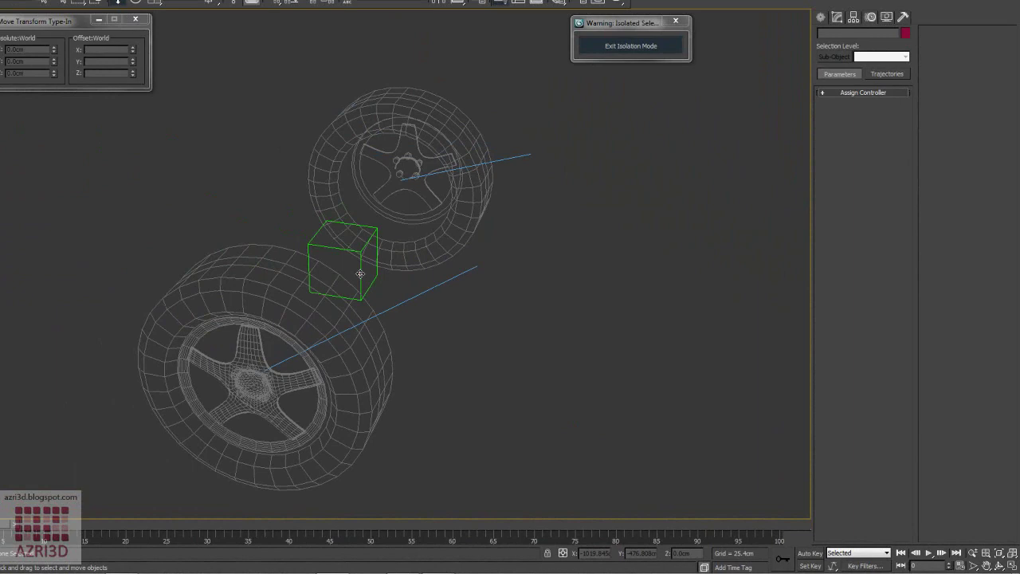
Test the front wheels' spin by rotating the dummy between them, cancel the rotation, and exit isolation.
left_click(403, 292)
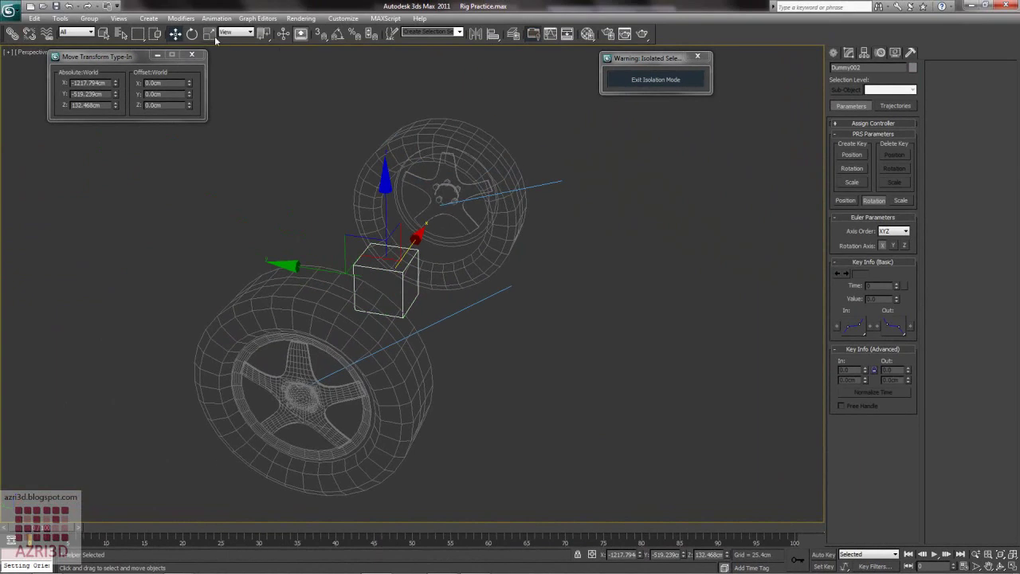
left_click(193, 34)
left_click_drag(451, 226, 555, 339)
right_click(555, 339)
left_click(565, 340)
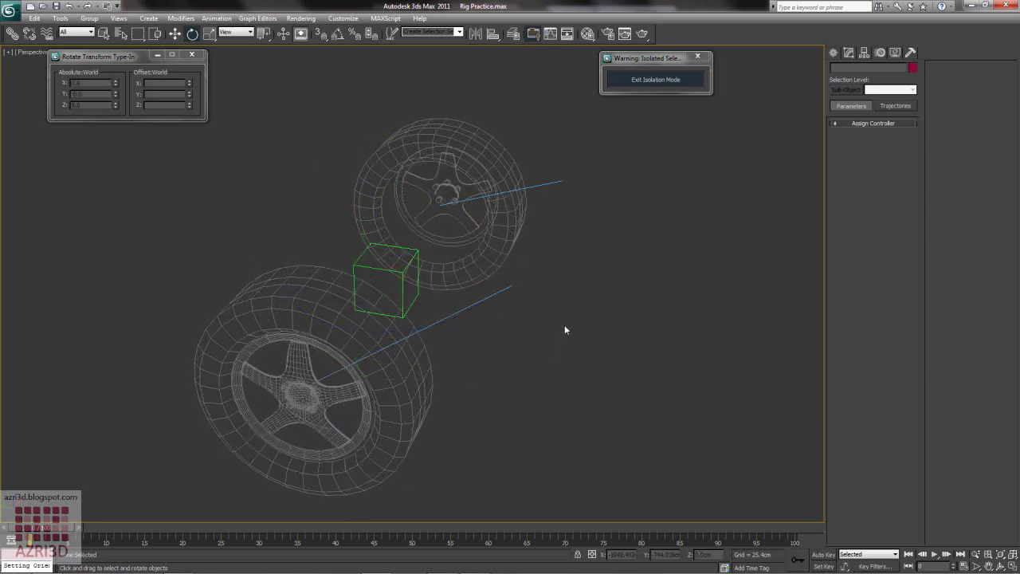
left_click(632, 80)
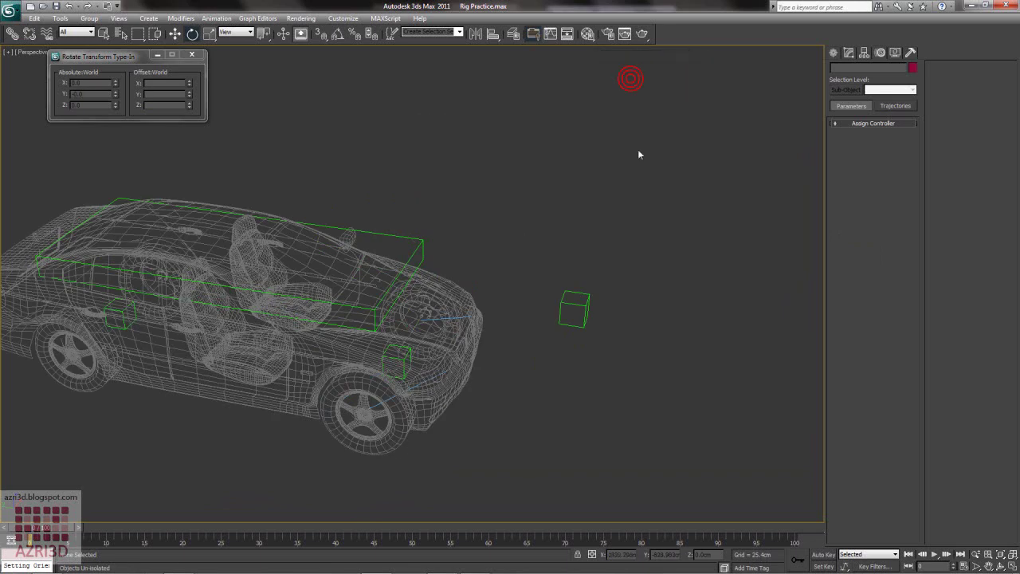
Isolate all four wheels together with the front and rear wheel dummies.
left_click(406, 357)
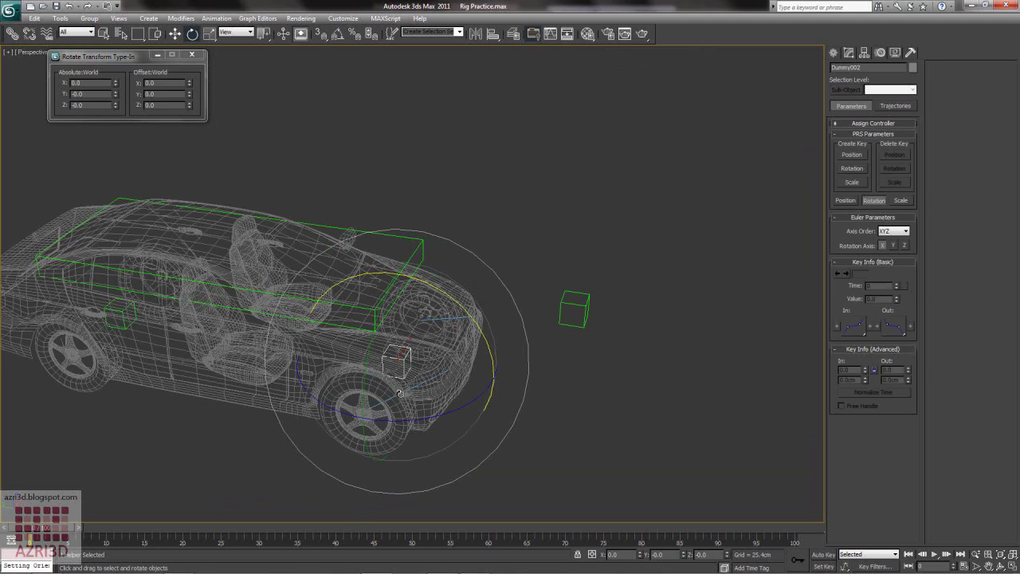
left_click(125, 325)
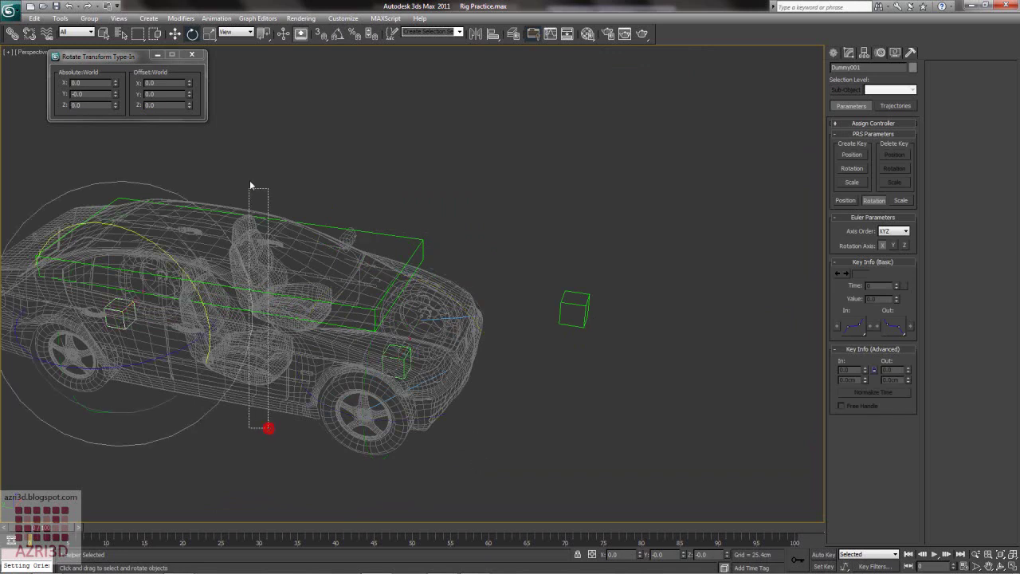
key("alt+q")
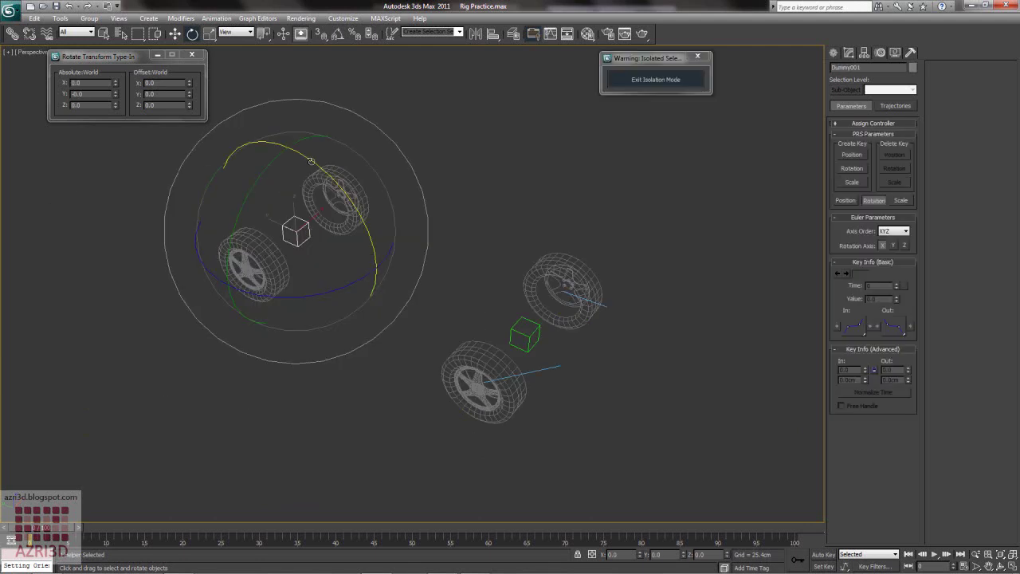
left_click_drag(126, 58, 120, 148)
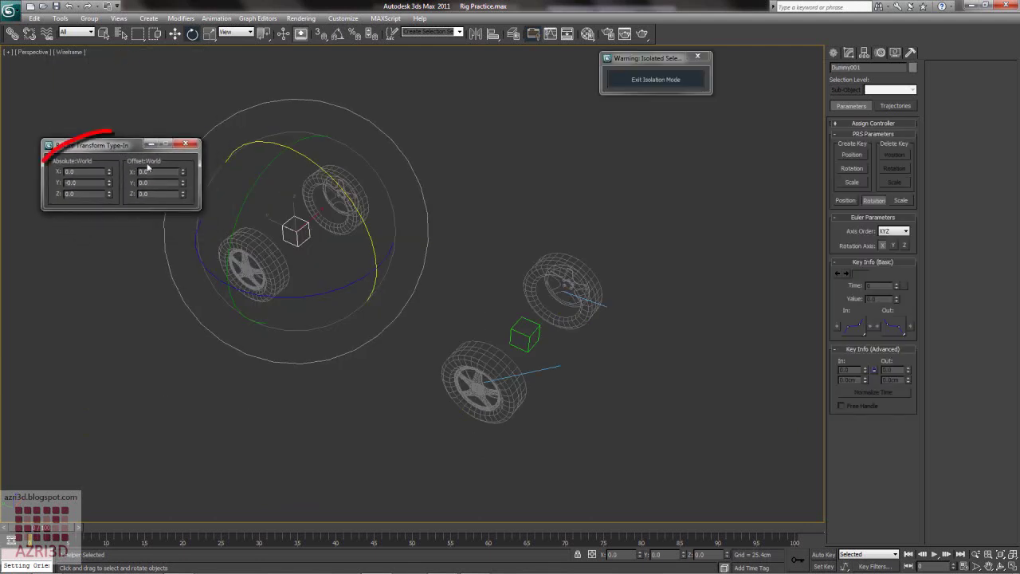
Test the wheel spin by rotating the rear and front wheel dummies about X, and undo the rotation.
left_click_drag(311, 159, 374, 285)
left_click(527, 335)
left_click_drag(551, 268, 594, 343)
key("ctrl+z")
left_click(339, 276)
Wire the rear wheel dummy's X Rotation to the front wheel dummy's X Rotation with a two-way connection.
left_click(298, 229)
right_click(299, 232)
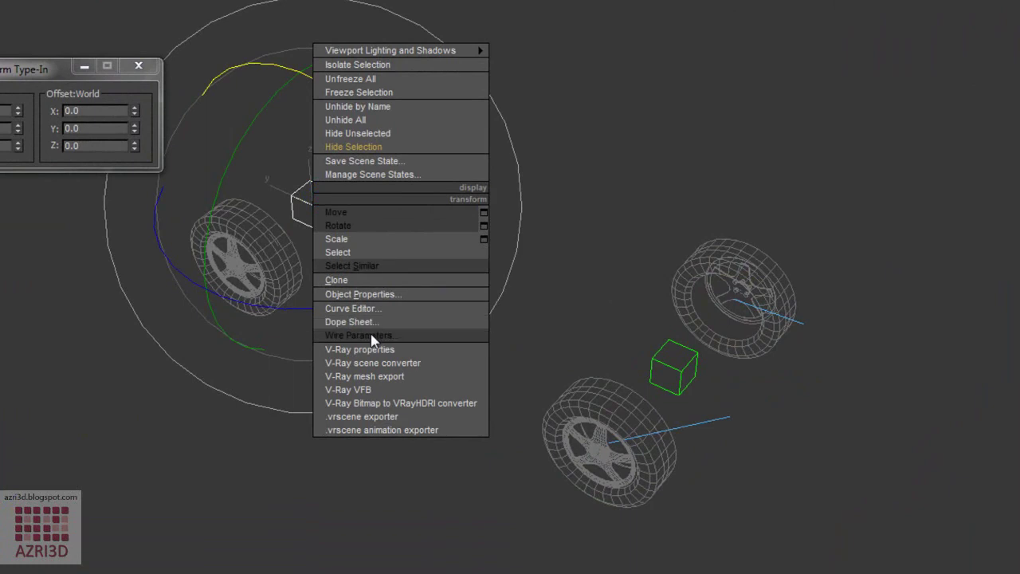
left_click(312, 214)
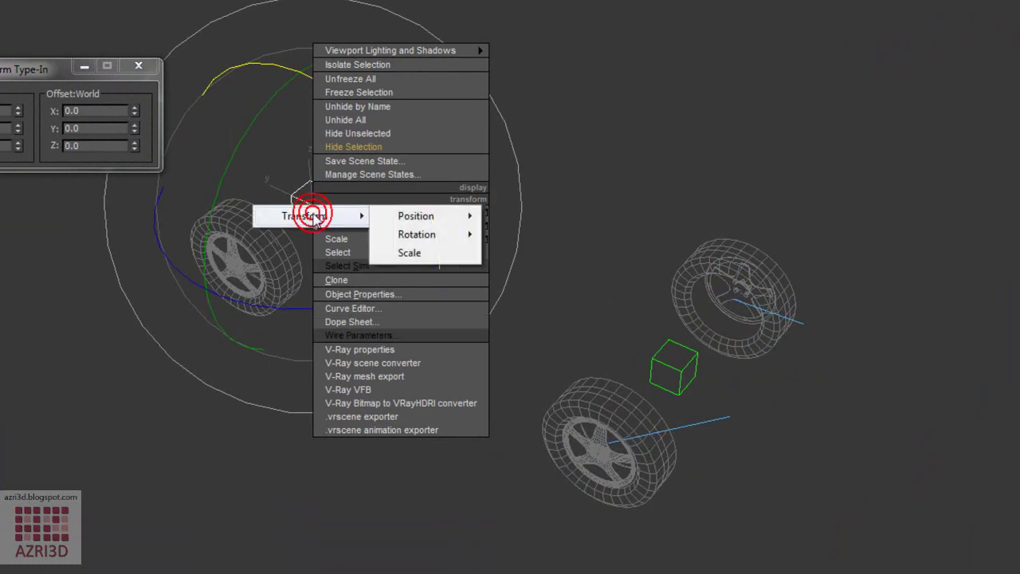
mouse_move(424, 238)
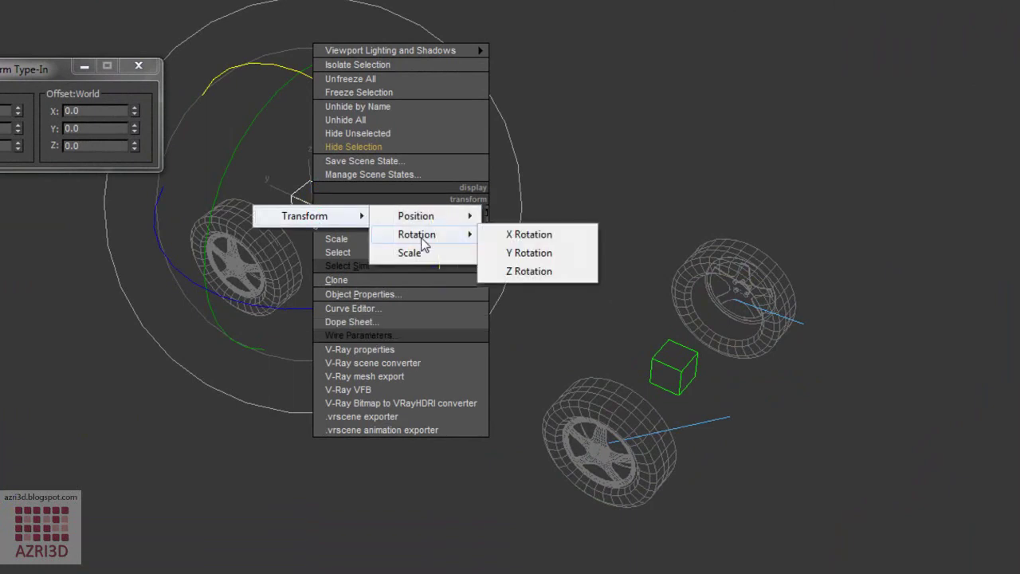
left_click(524, 235)
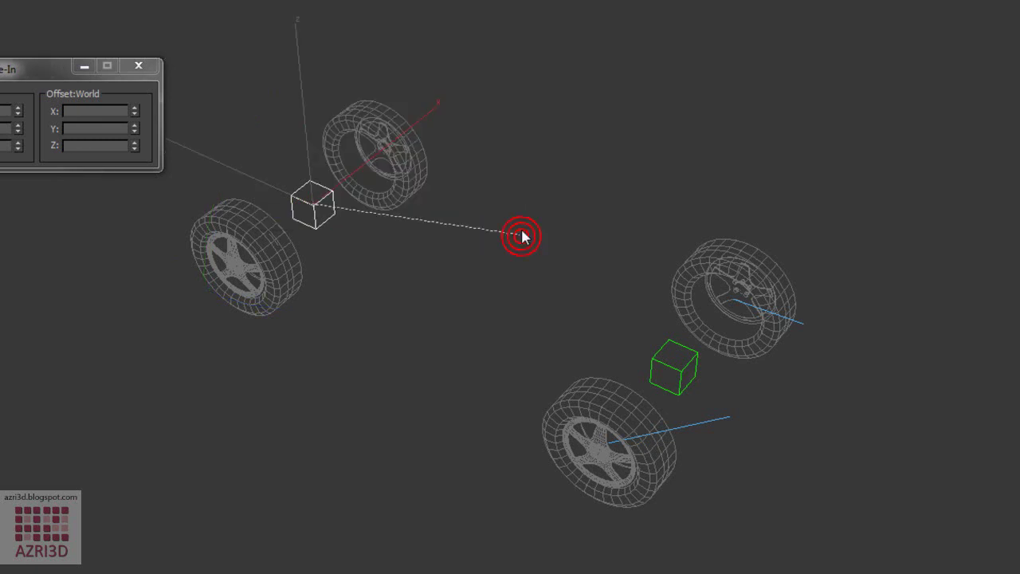
left_click(660, 346)
left_click(663, 360)
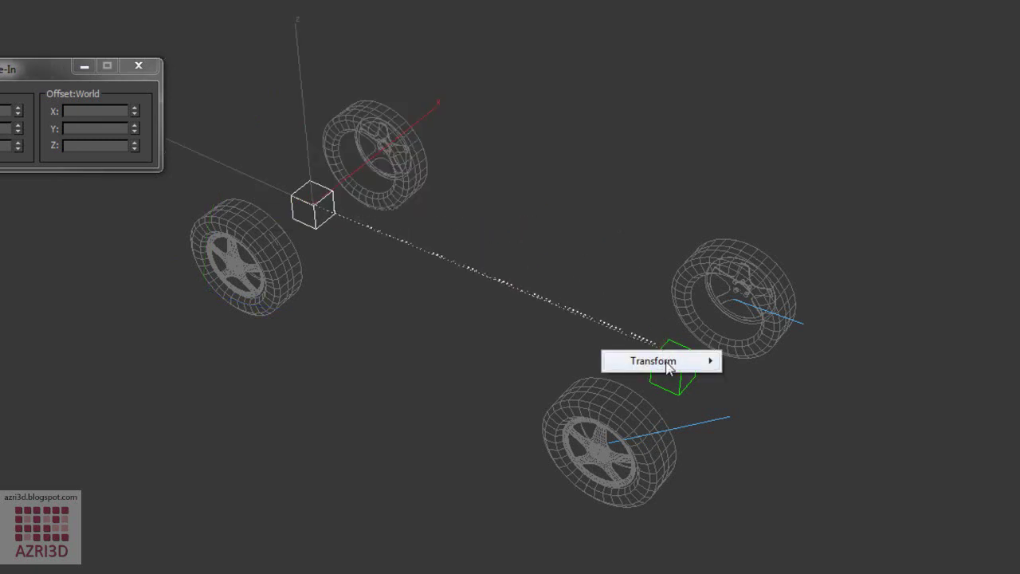
left_click(767, 378)
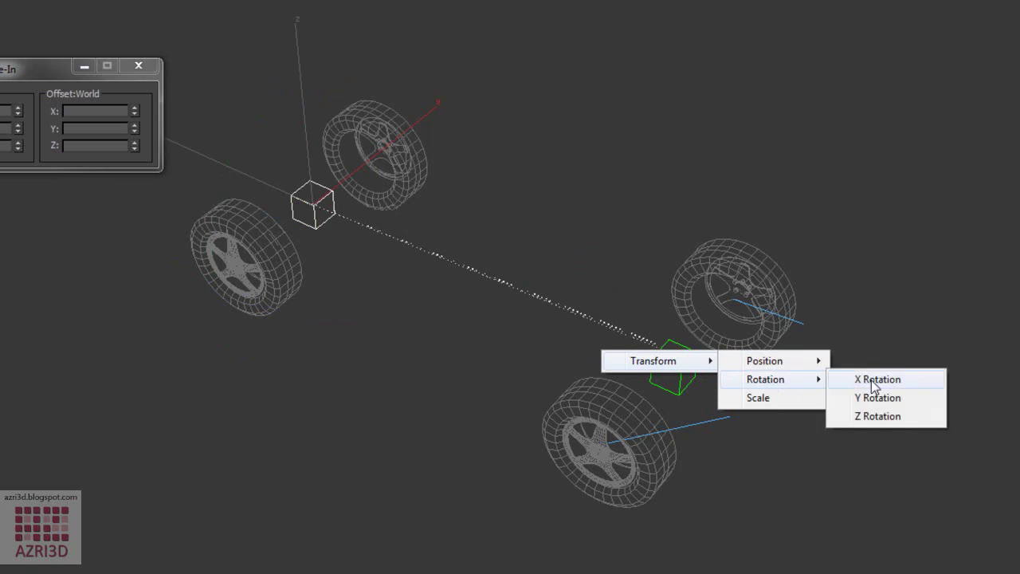
left_click(871, 381)
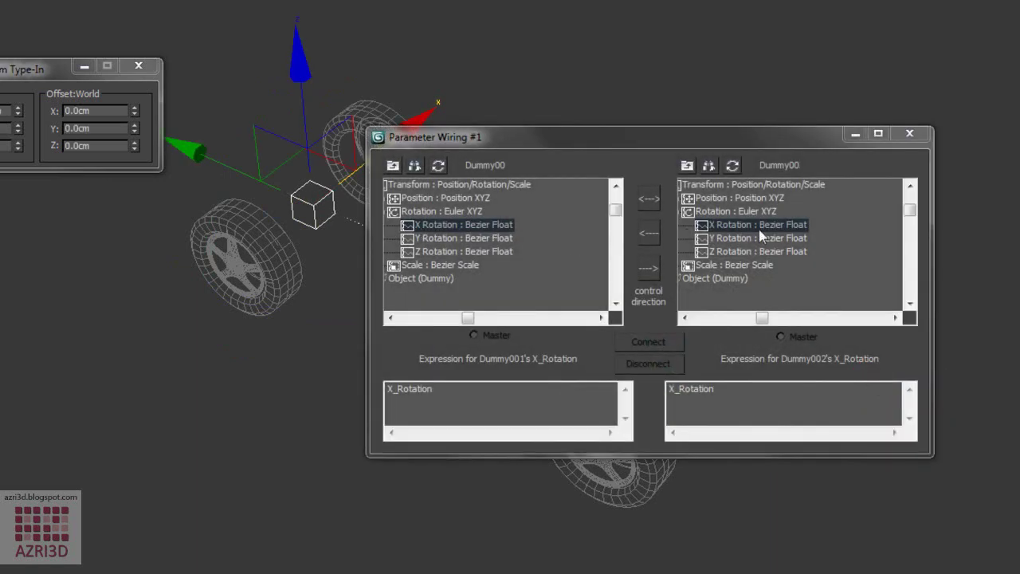
left_click(648, 198)
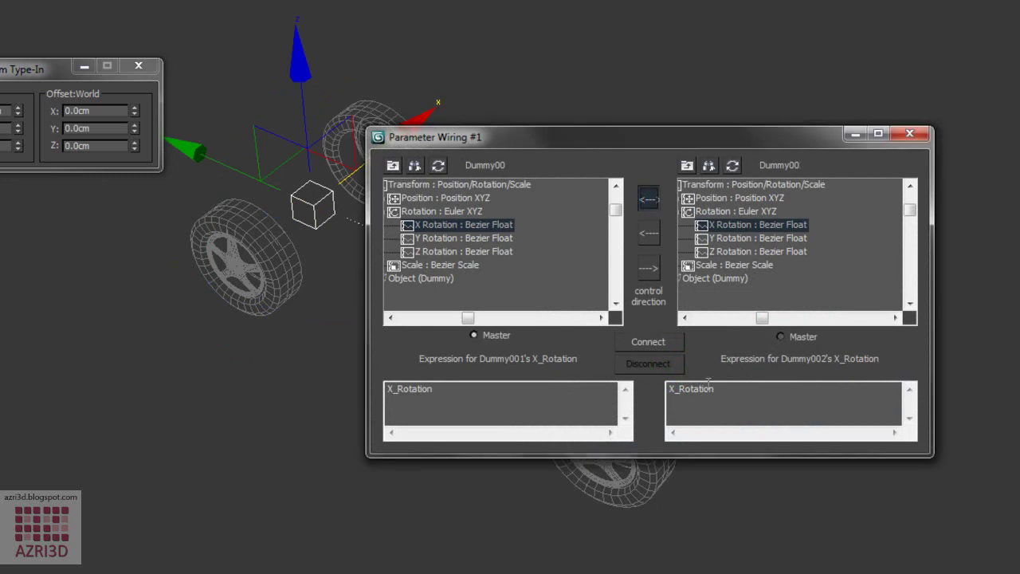
left_click(652, 342)
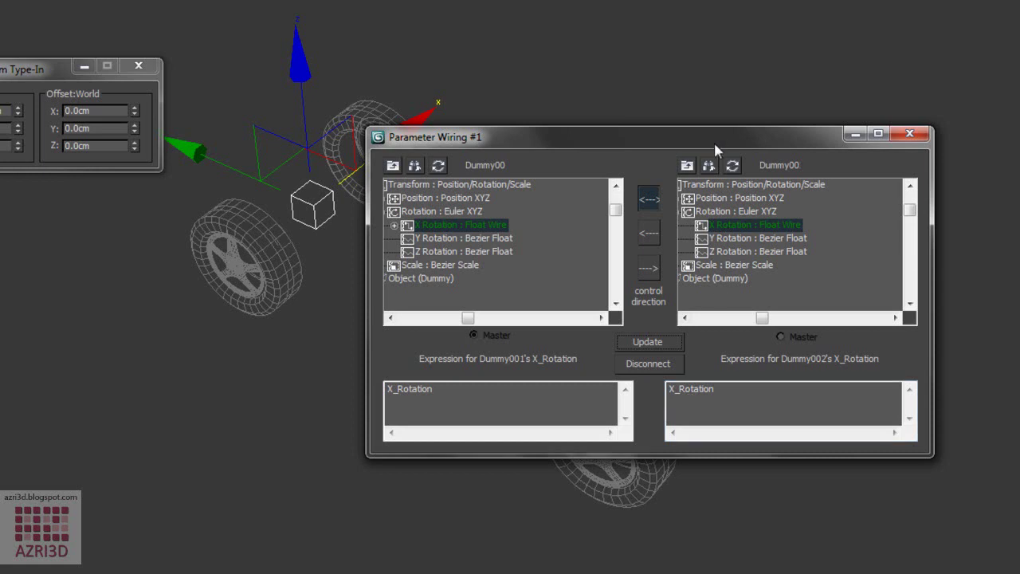
Test the wiring by rotating the front wheel dummy about its X axis.
left_click_drag(715, 138, 797, 0)
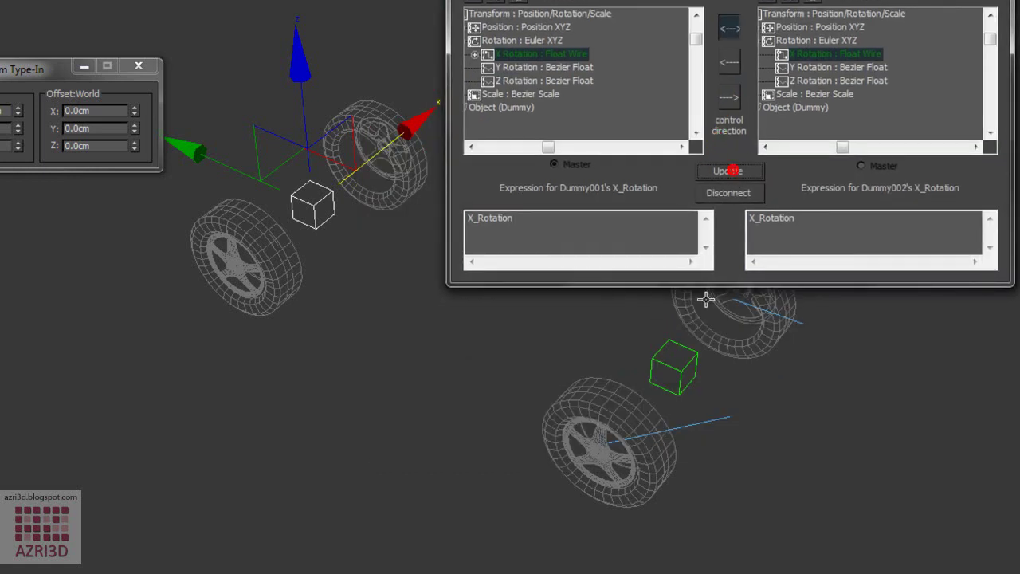
left_click(677, 372)
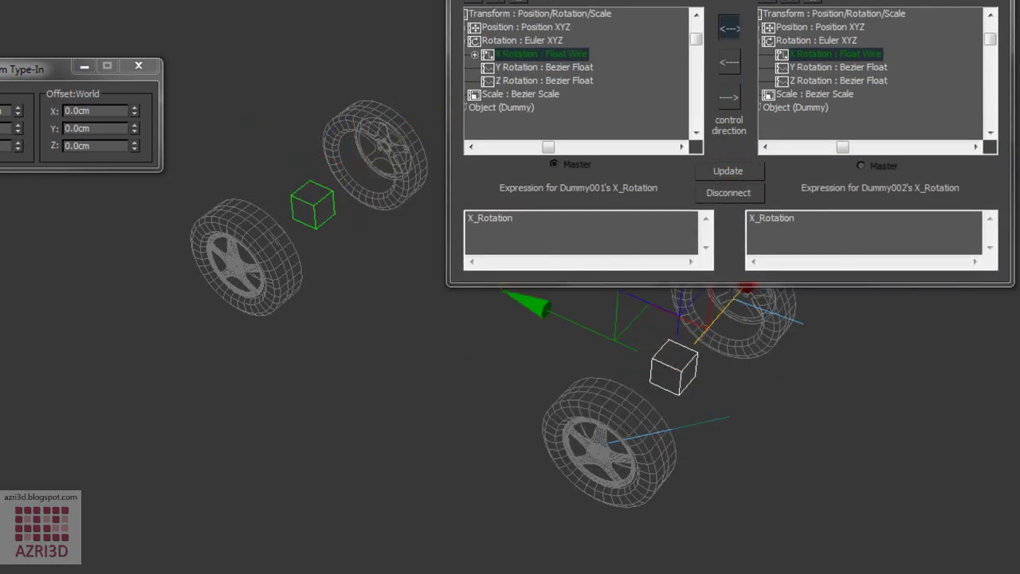
key("e")
left_click_drag(785, 330, 703, 405)
mouse_move(700, 485)
left_mouse_down()
mouse_move(744, 484)
mouse_move(789, 456)
mouse_move(700, 483)
left_mouse_up()
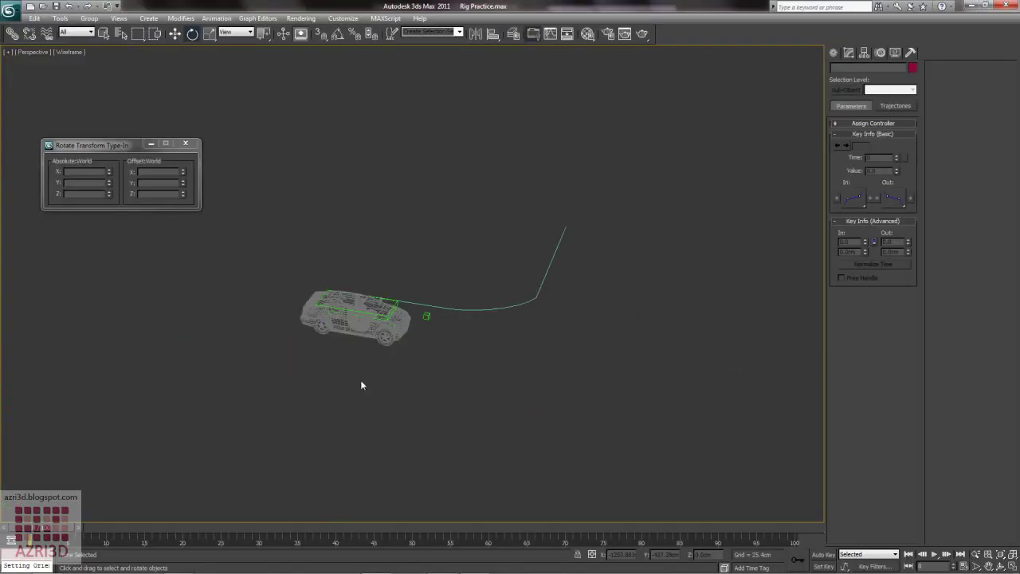
Assign a Path Constraint as the position controller of the car's roof dummy, Dummy004.
mouse_move(362, 385)
left_mouse_down()
mouse_move(392, 397)
mouse_move(366, 398)
left_mouse_up()
scroll(366, 399, "up", 3)
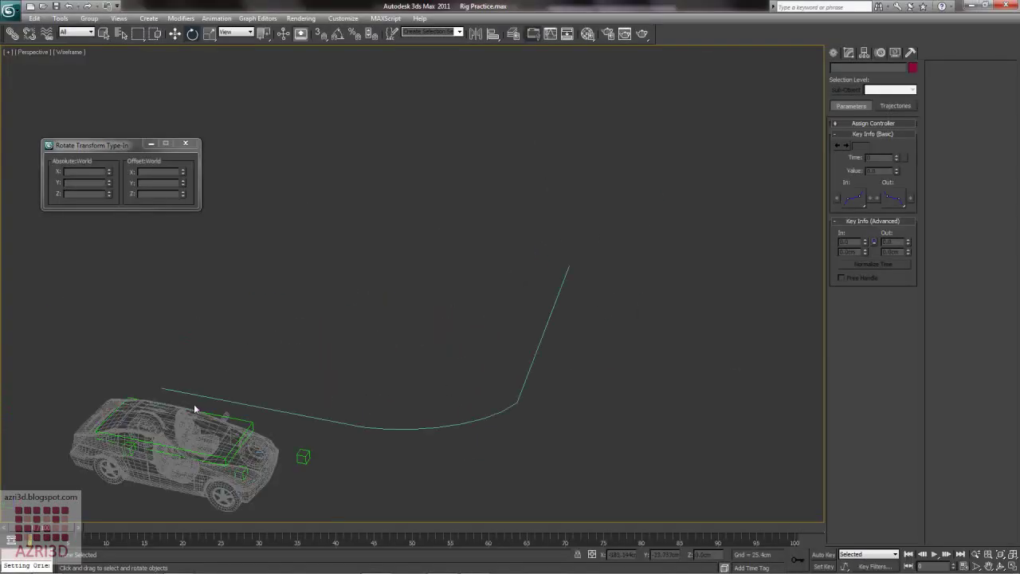
left_click(501, 411)
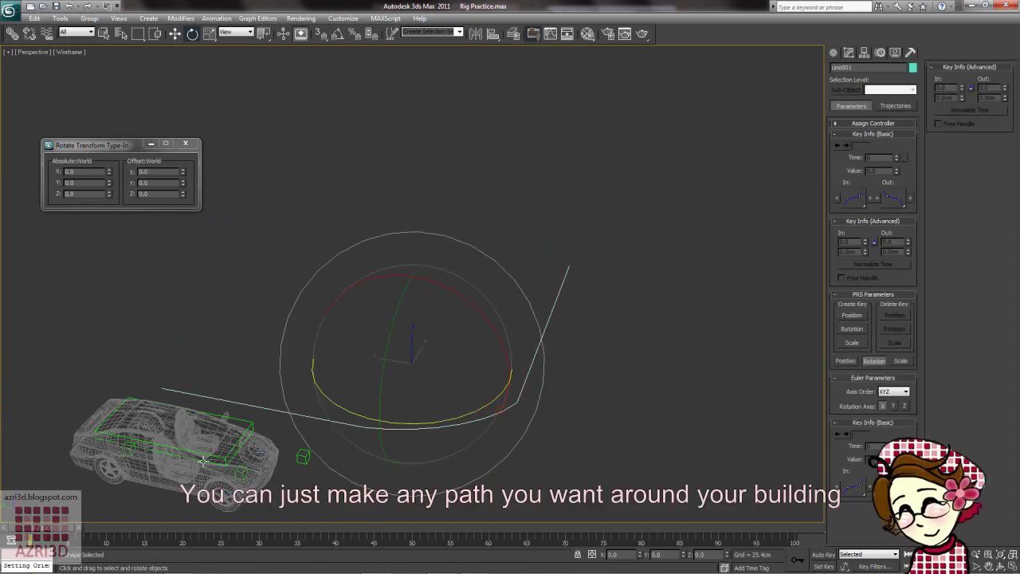
left_click(306, 482)
left_click(250, 421)
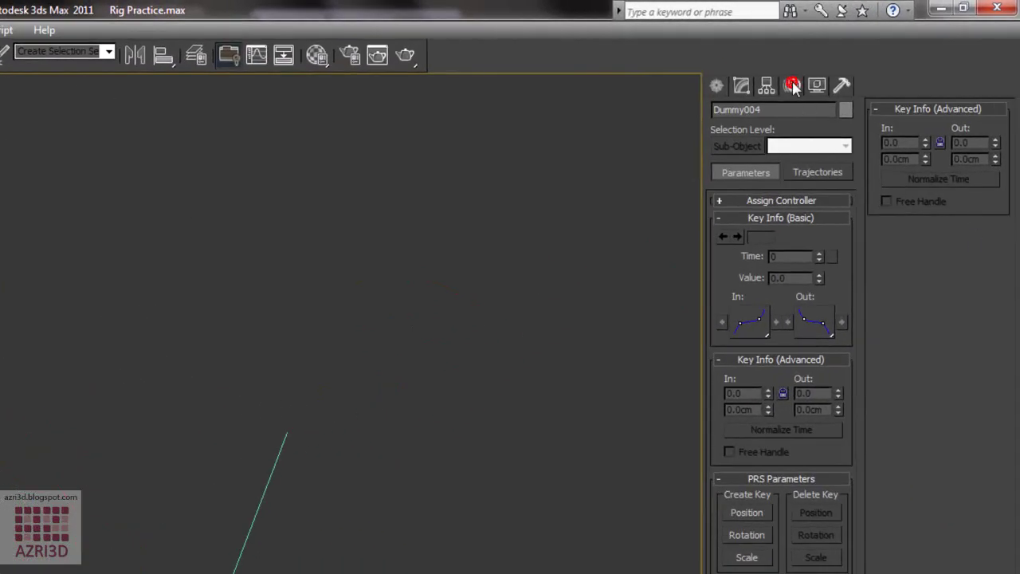
left_click(796, 218)
left_click(785, 200)
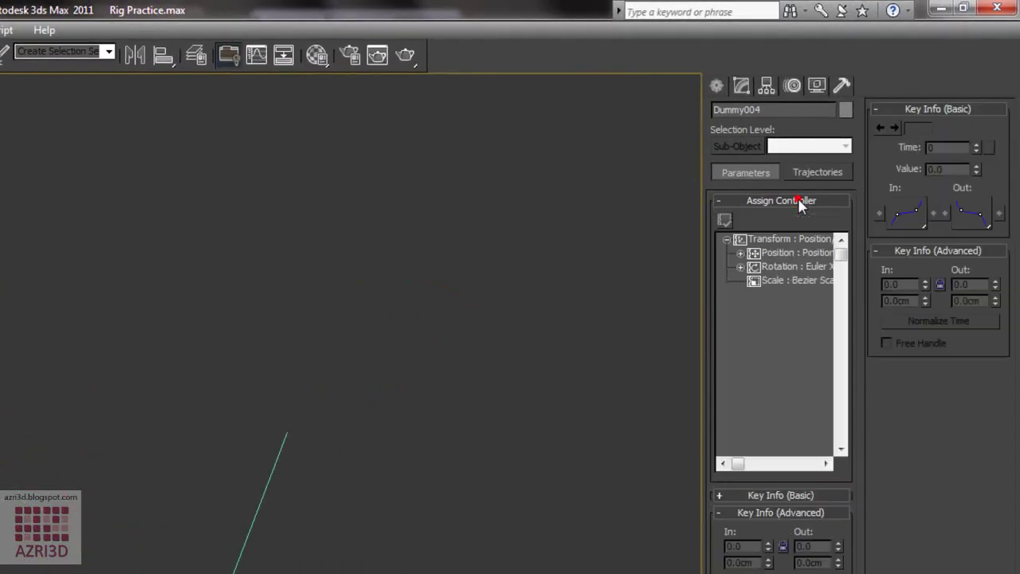
left_click(789, 253)
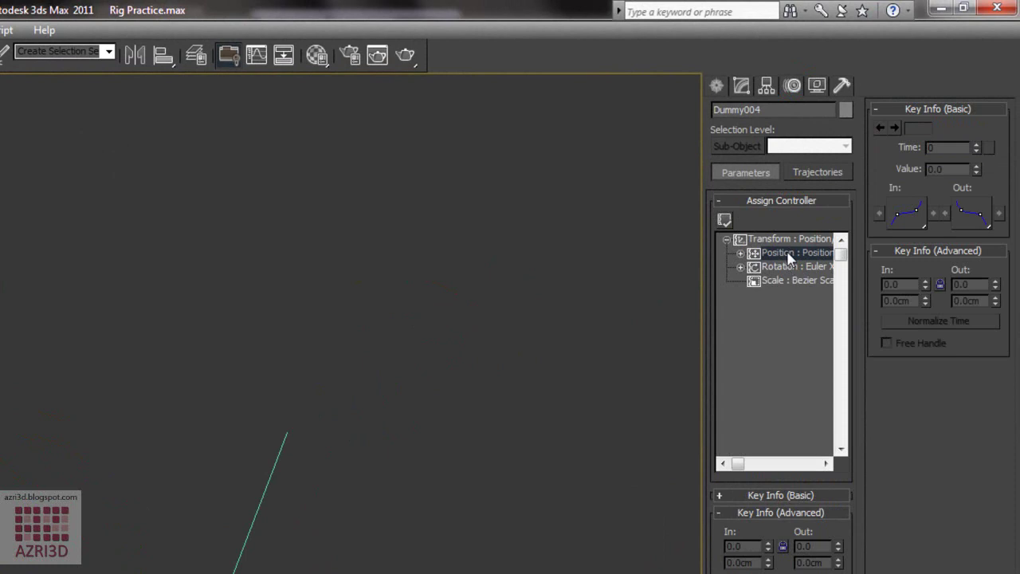
left_click(724, 220)
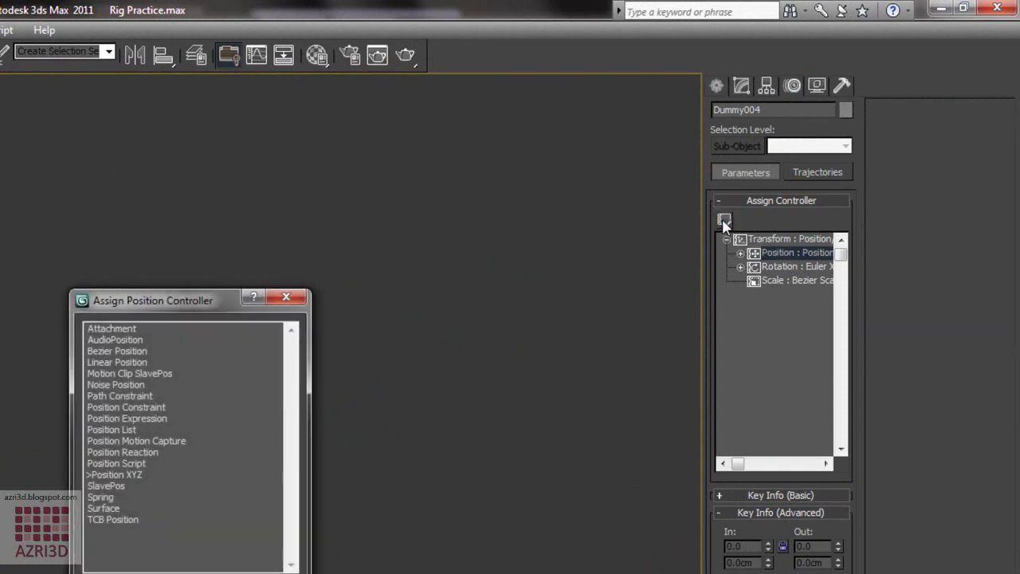
left_click(131, 396)
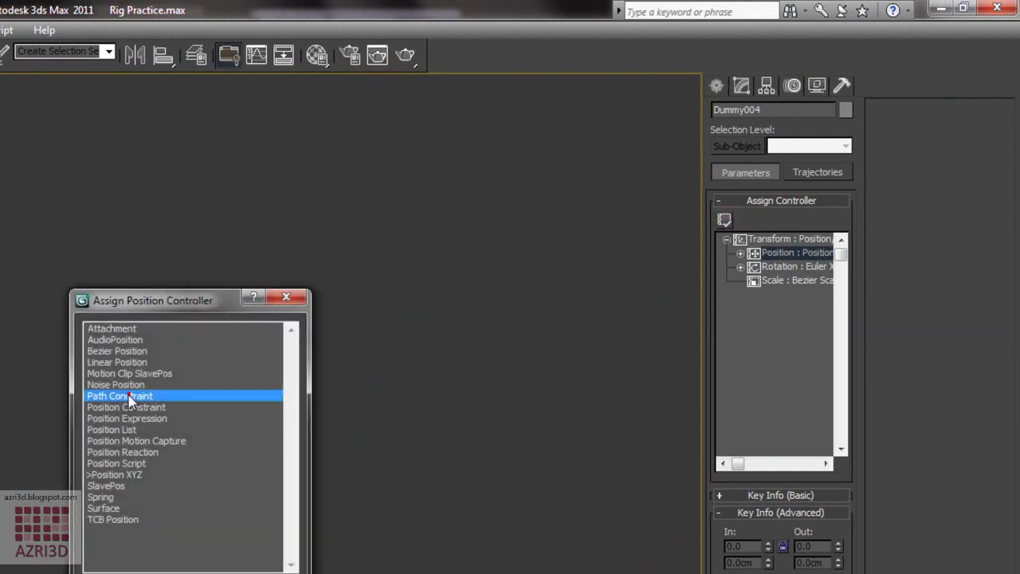
key("Return")
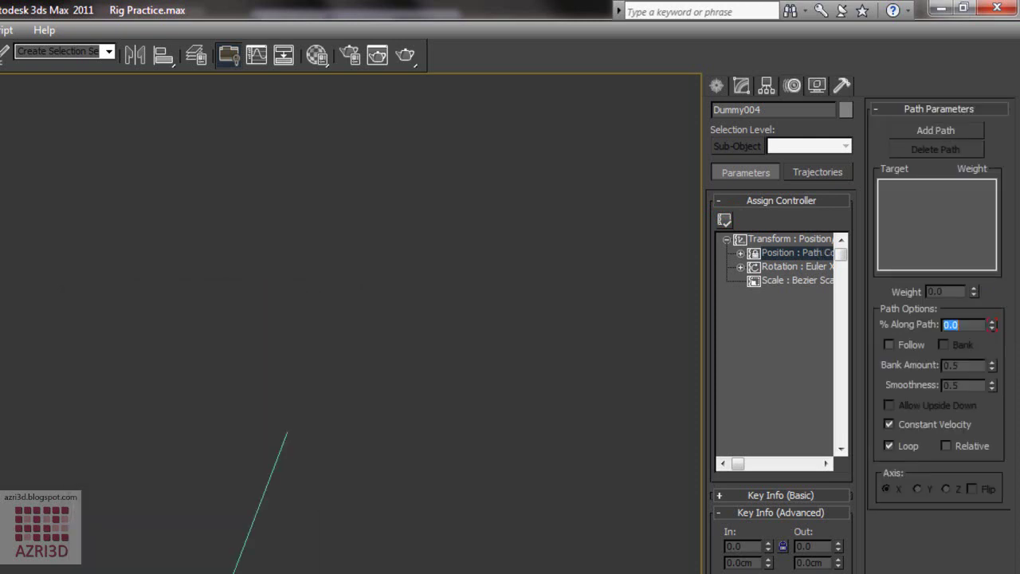
Add the drawn line as the roof dummy's path, enable Follow on a flipped Y axis, and display the car shaded.
left_click(955, 129)
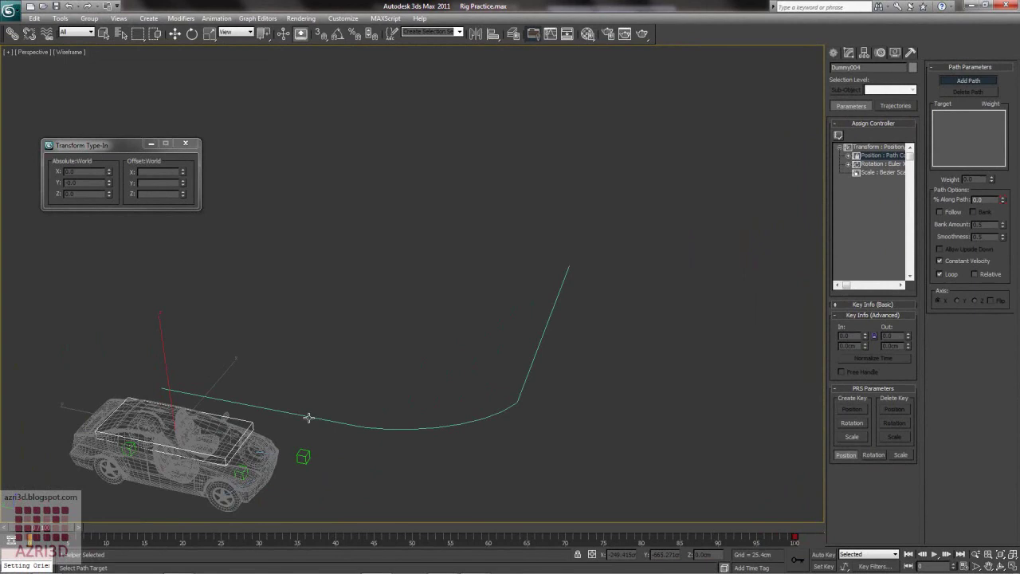
left_click(309, 417)
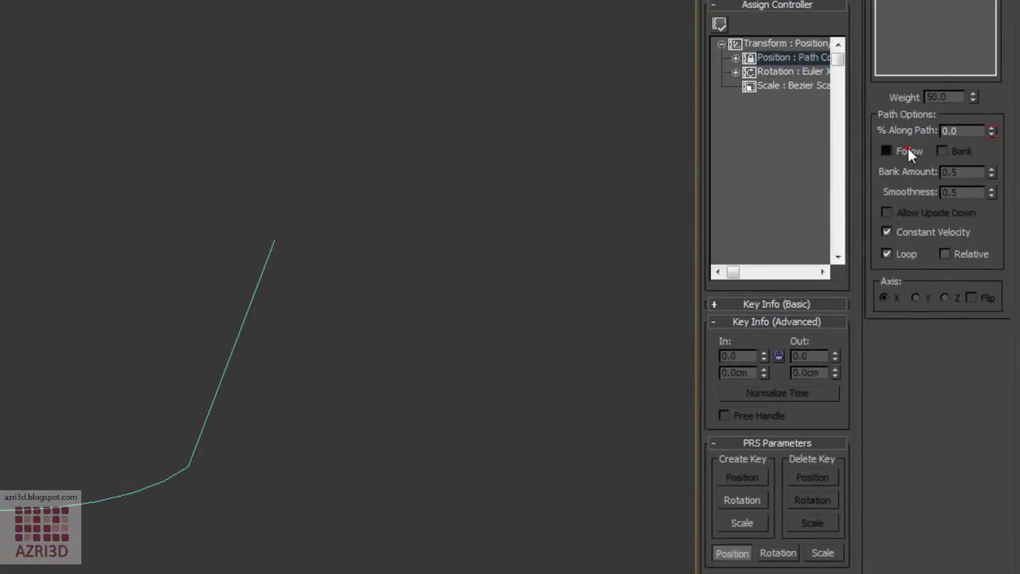
left_click(909, 151)
left_click(927, 298)
left_click(972, 298)
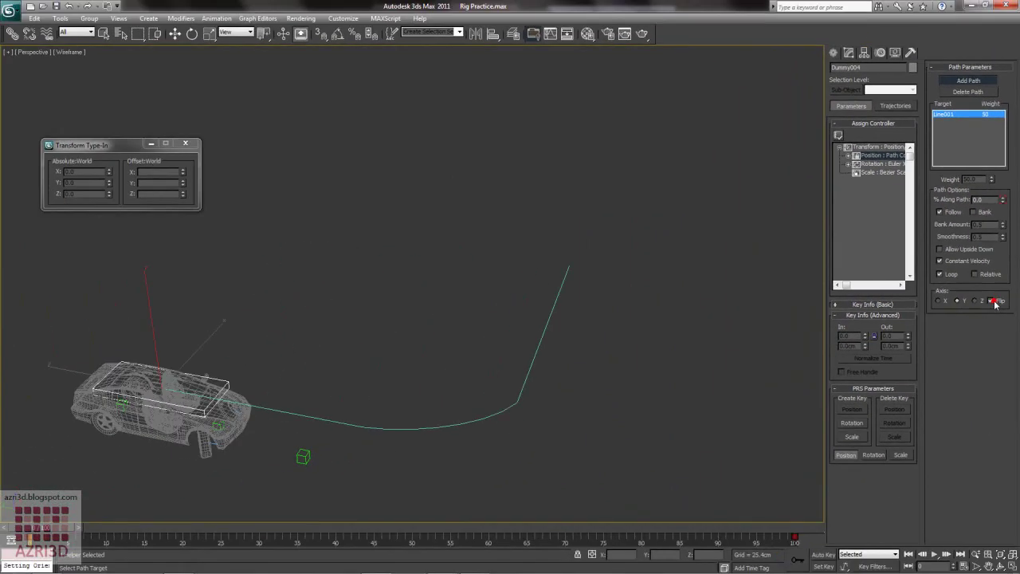
key("F3")
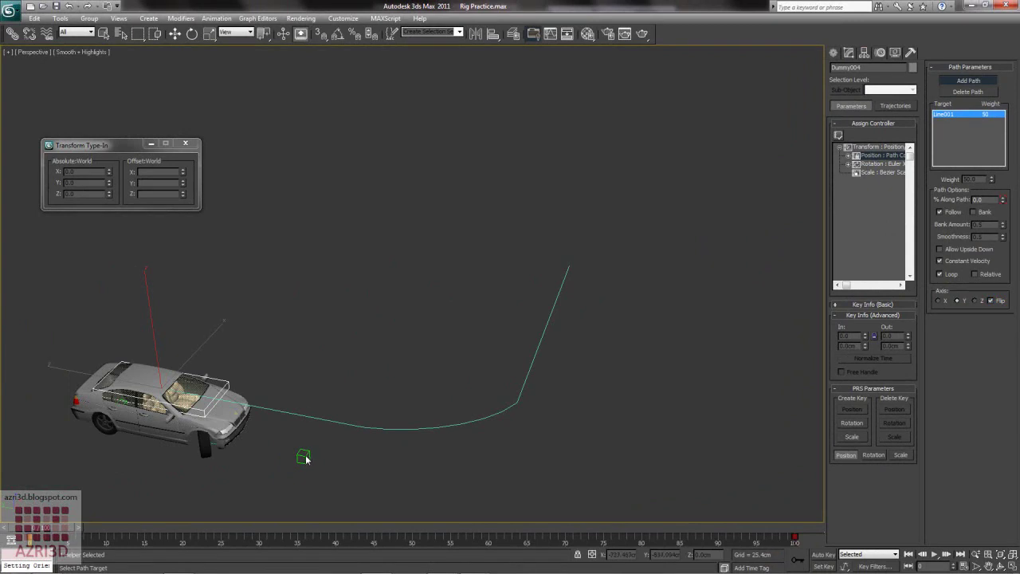
Assign a Path Constraint as the position controller of Dummy003, the small steering dummy in front of the car.
key("w")
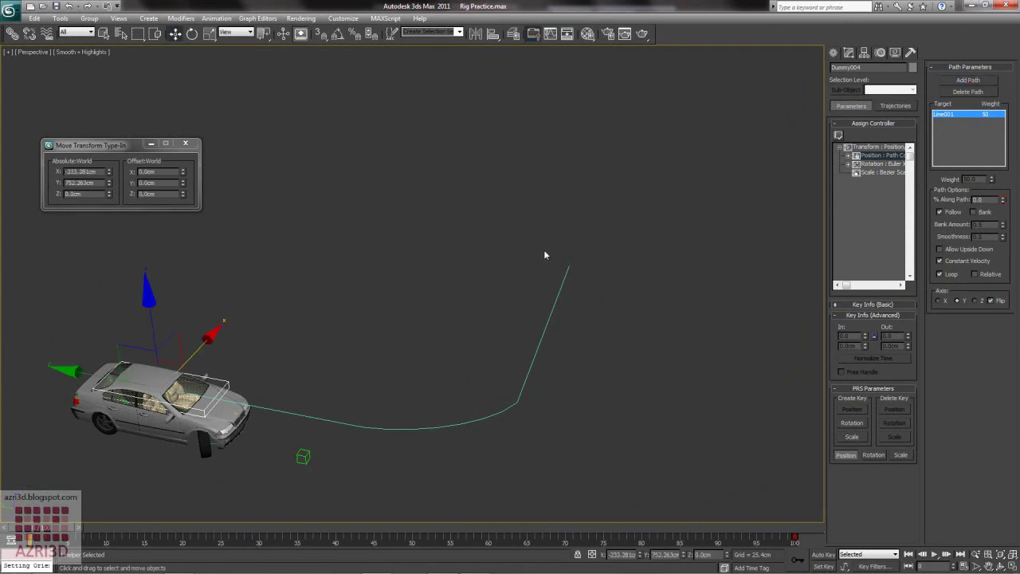
left_click(303, 458)
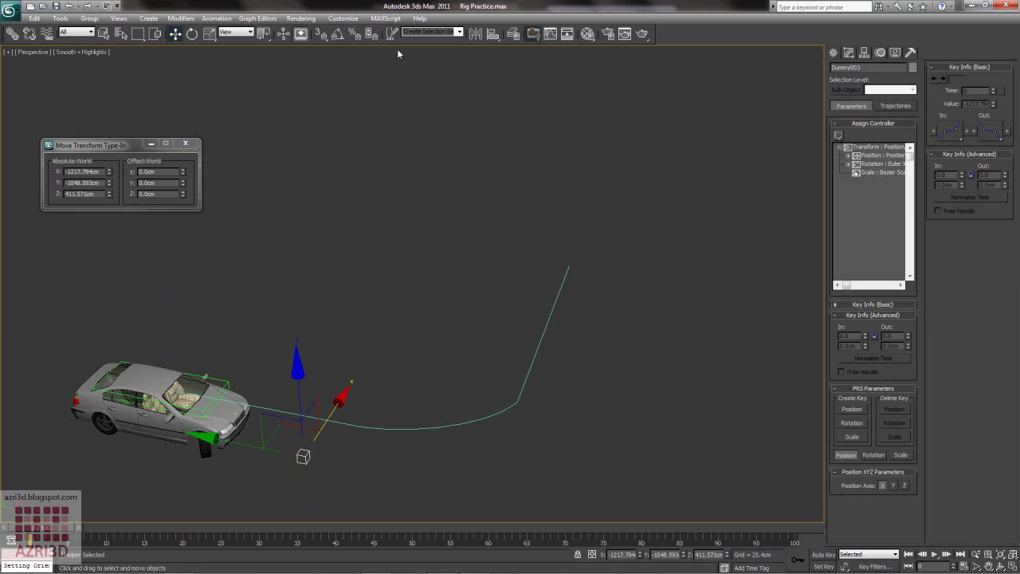
left_click(873, 156)
left_click(838, 135)
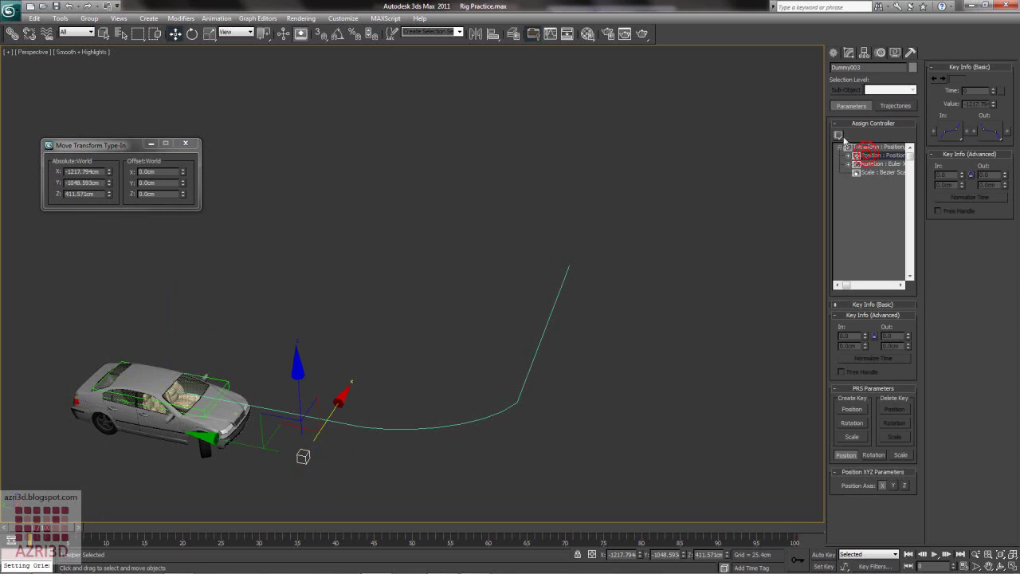
left_click(469, 243)
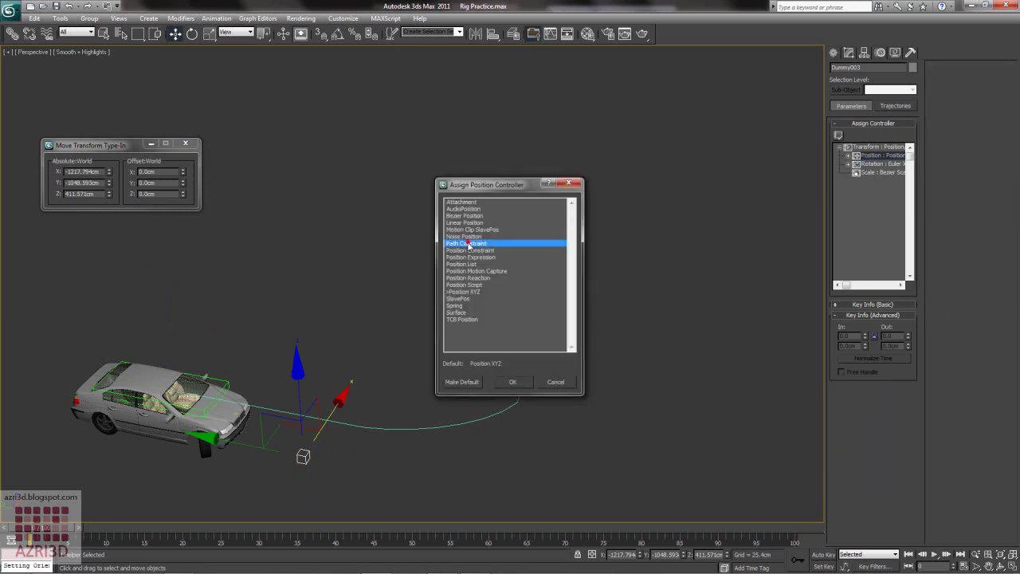
left_click(513, 382)
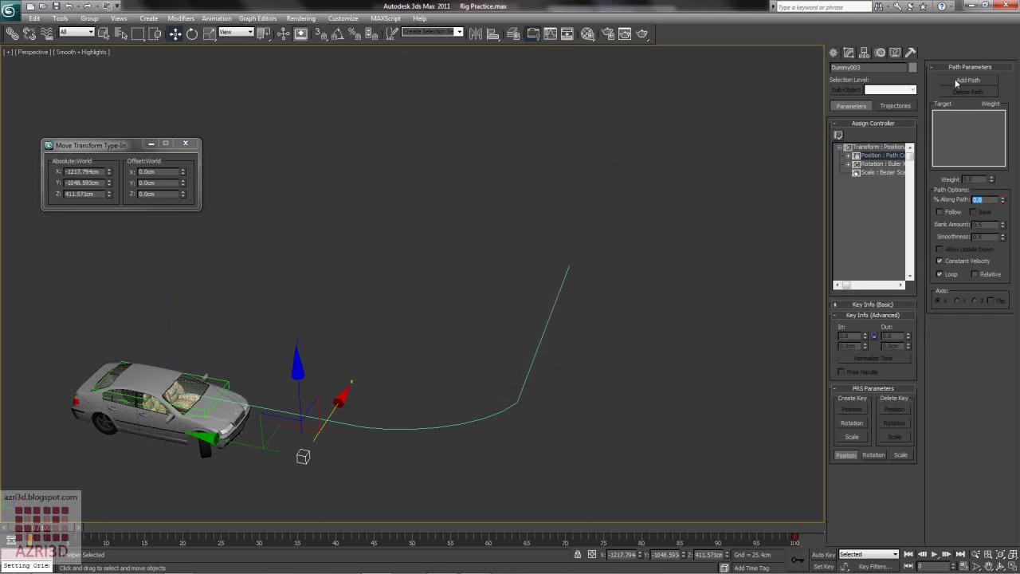
Add the drawn line as the steering dummy's path and enable Follow along the flipped Y axis.
left_click(957, 82)
left_click(361, 429)
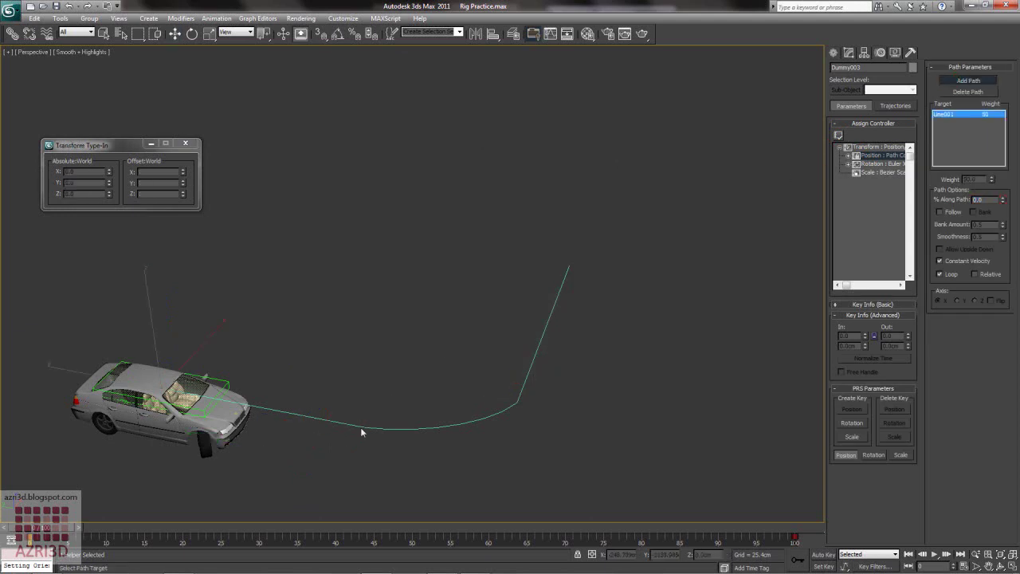
left_click(941, 212)
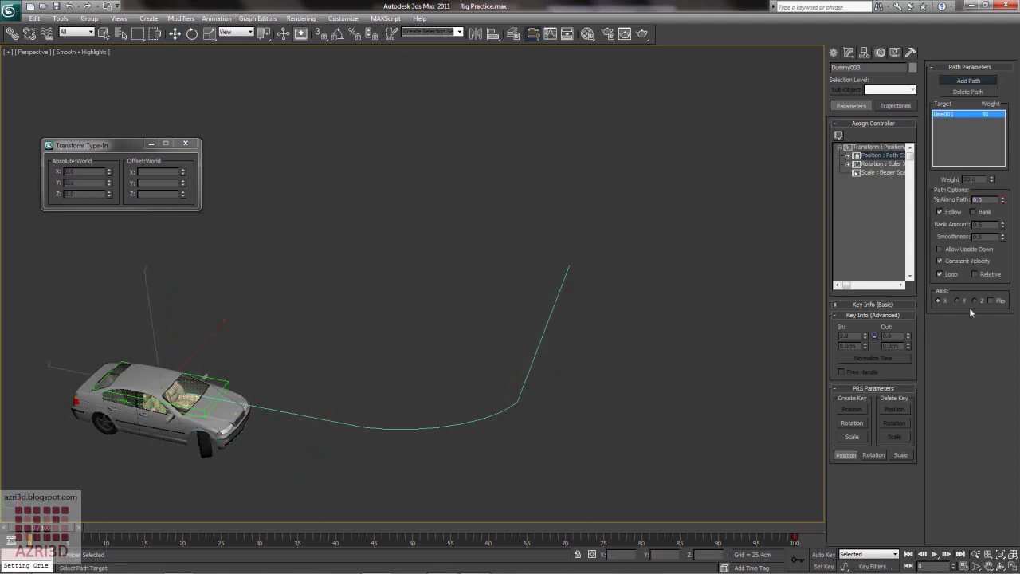
left_click(992, 301)
key("w")
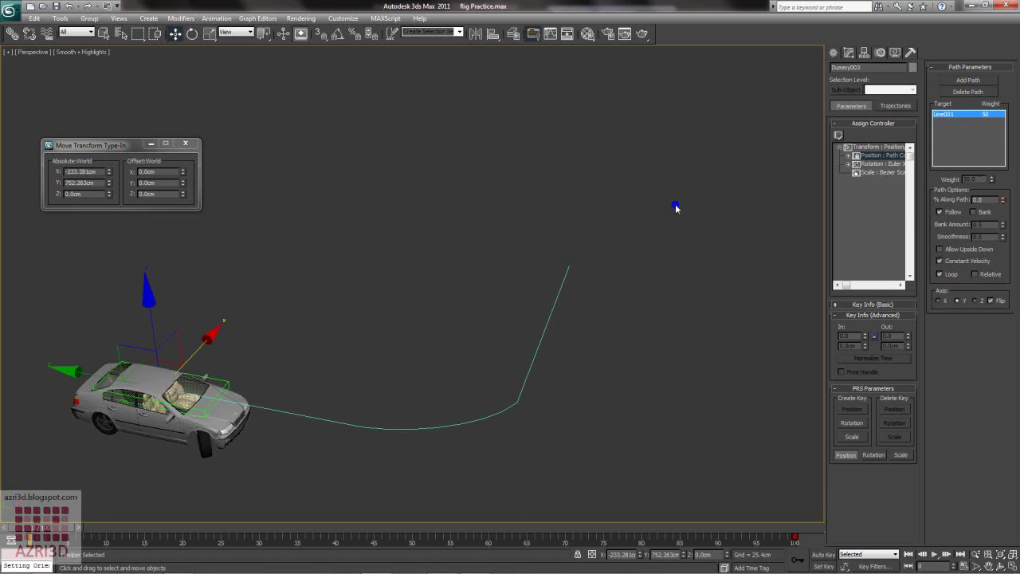
Isolate the roof dummy together with the small steering dummy, and select the steering dummy.
left_click(226, 382, "ctrl")
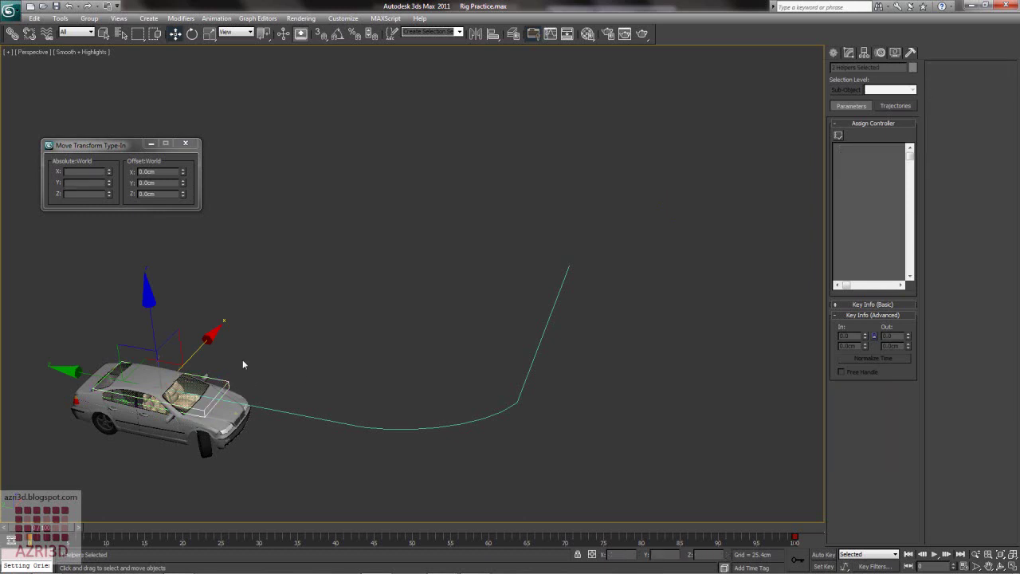
key("alt+q")
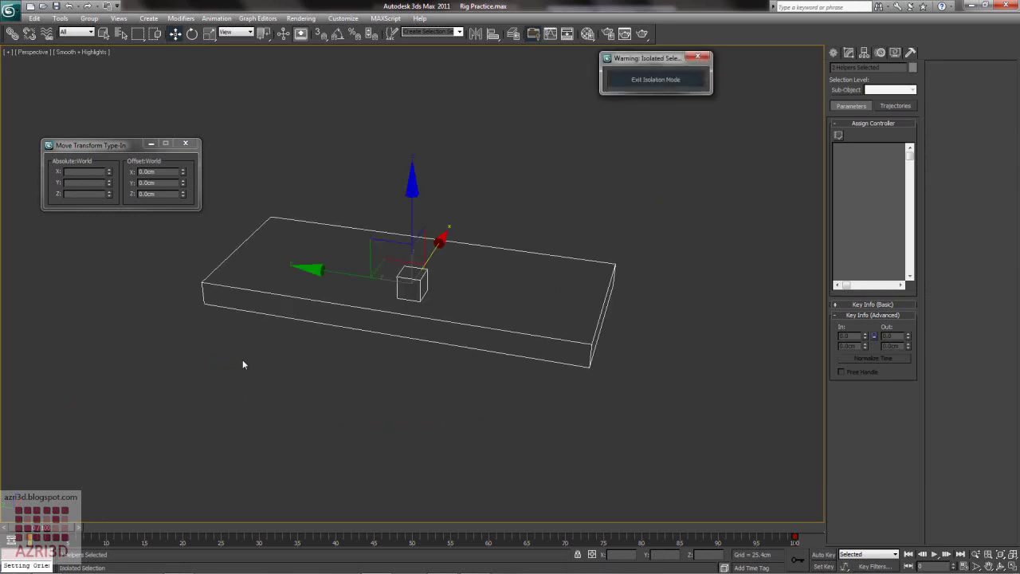
left_click(361, 357)
left_click(419, 319)
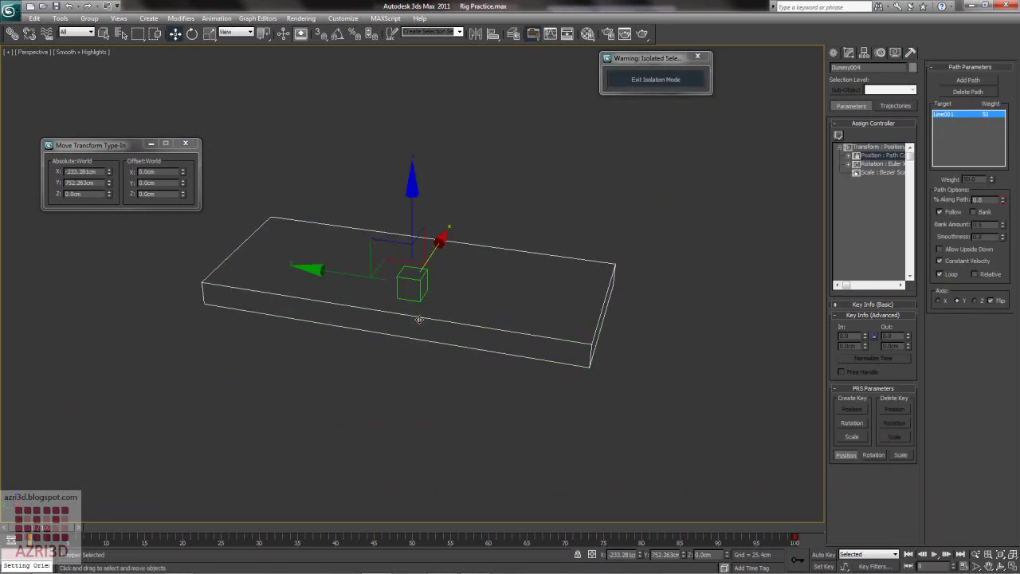
left_click(421, 297)
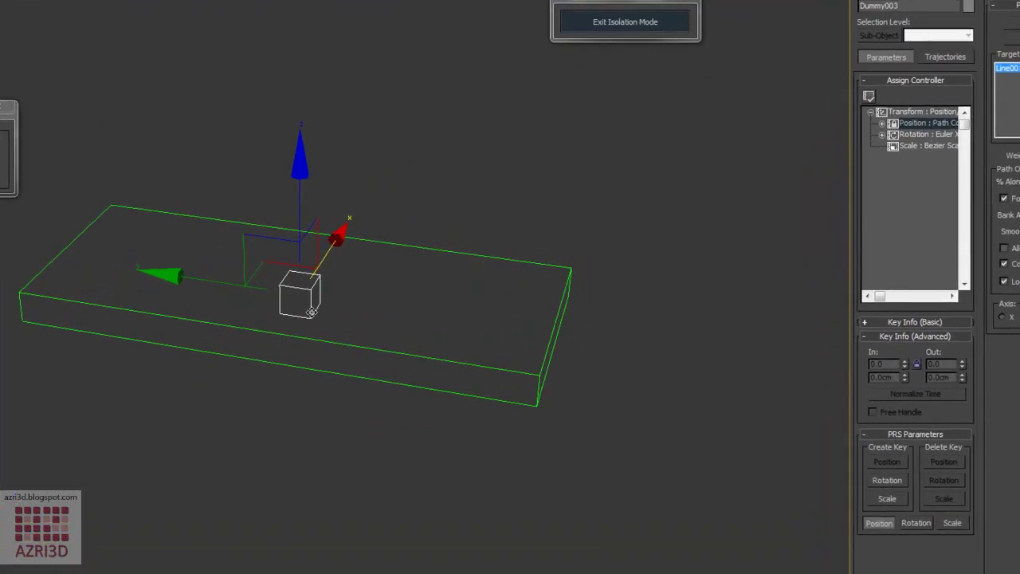
Start wiring the steering dummy's path Percent to the roof dummy's path Percent.
right_click(311, 312)
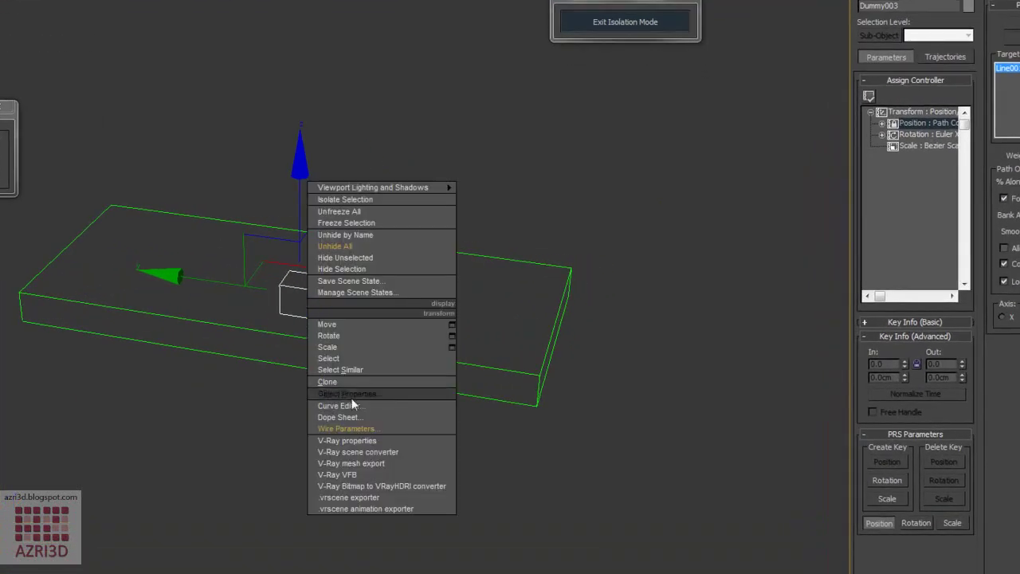
left_click(349, 428)
mouse_move(320, 303)
mouse_move(381, 309)
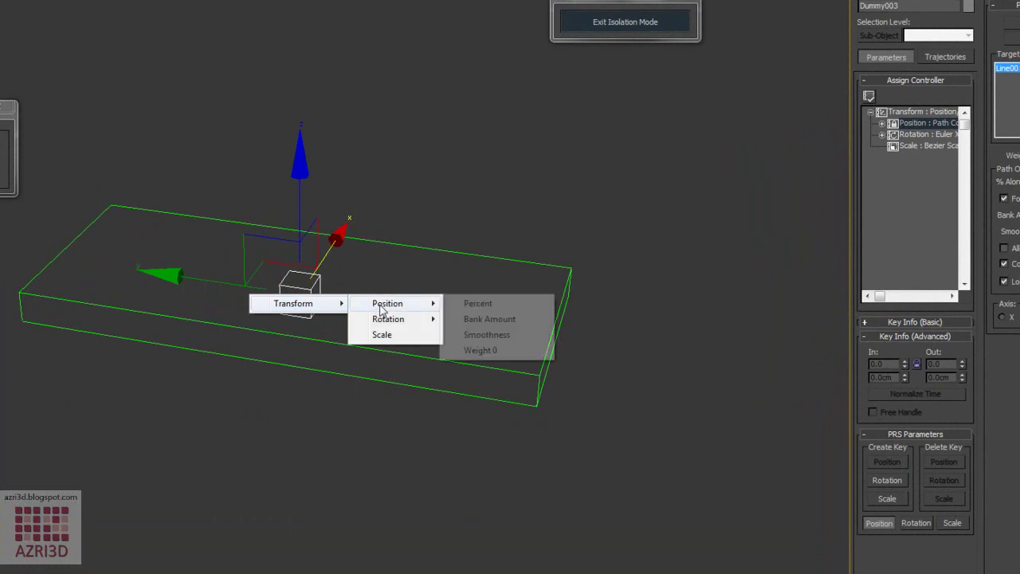
left_click(476, 303)
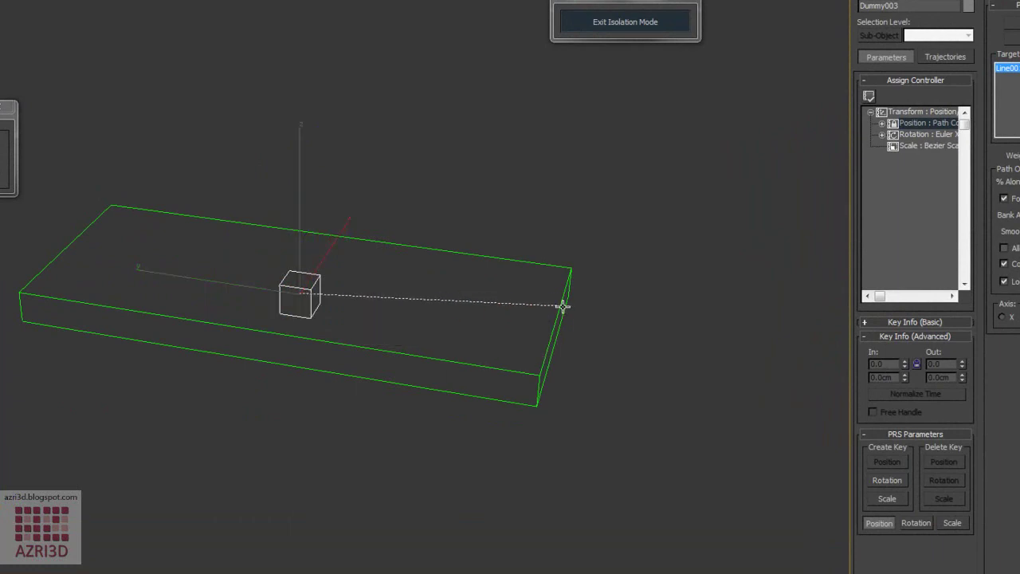
left_click(563, 305)
mouse_move(594, 316)
left_click(653, 316)
left_click(729, 319)
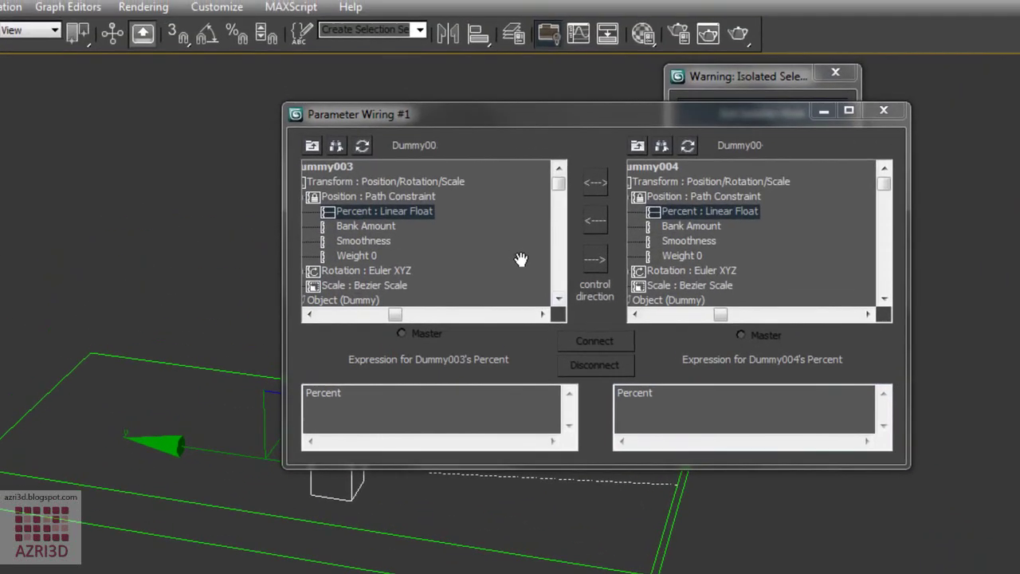
Expand Dummy003's Rotation track in the wiring dialog and exit isolation mode to bring back the whole car.
left_click_drag(397, 318, 370, 319)
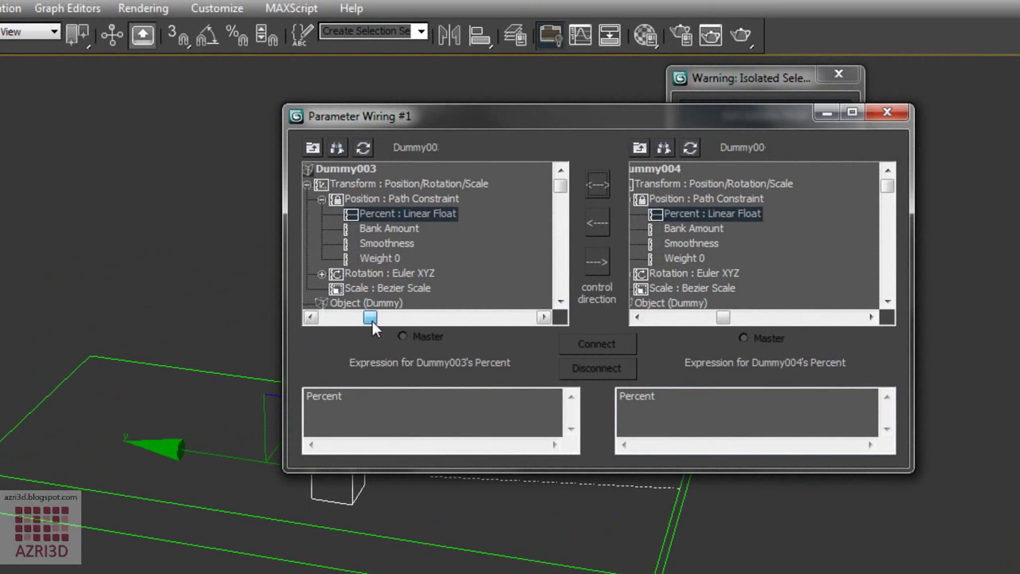
left_click(322, 273)
left_click_drag(797, 78, 950, 20)
left_click(922, 60)
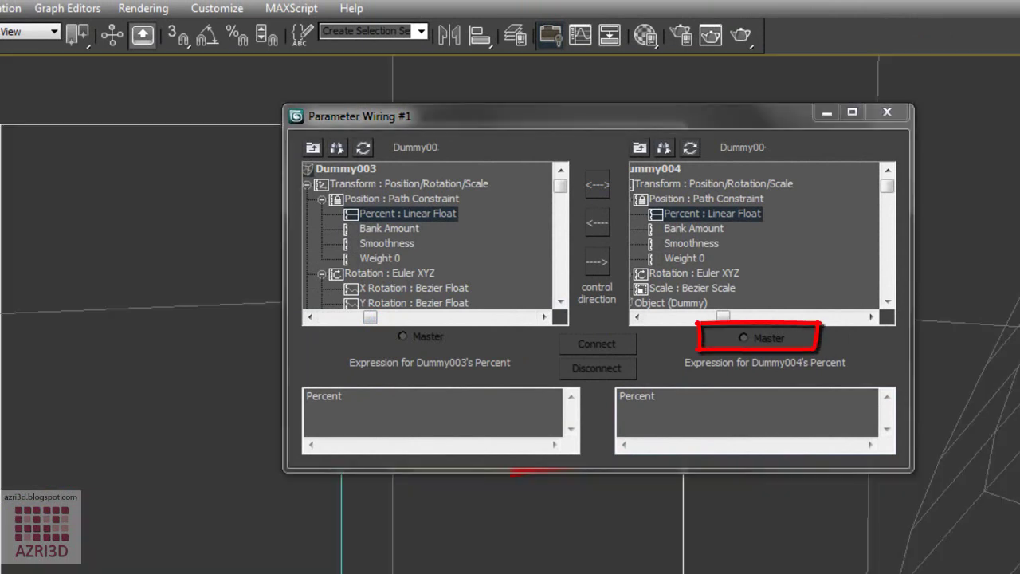
Connect both Percent tracks two-way with Dummy004 as master, using the expression Percent+0.2 for Dummy003, in a top wireframe view.
right_click(292, 572)
left_click(131, 543)
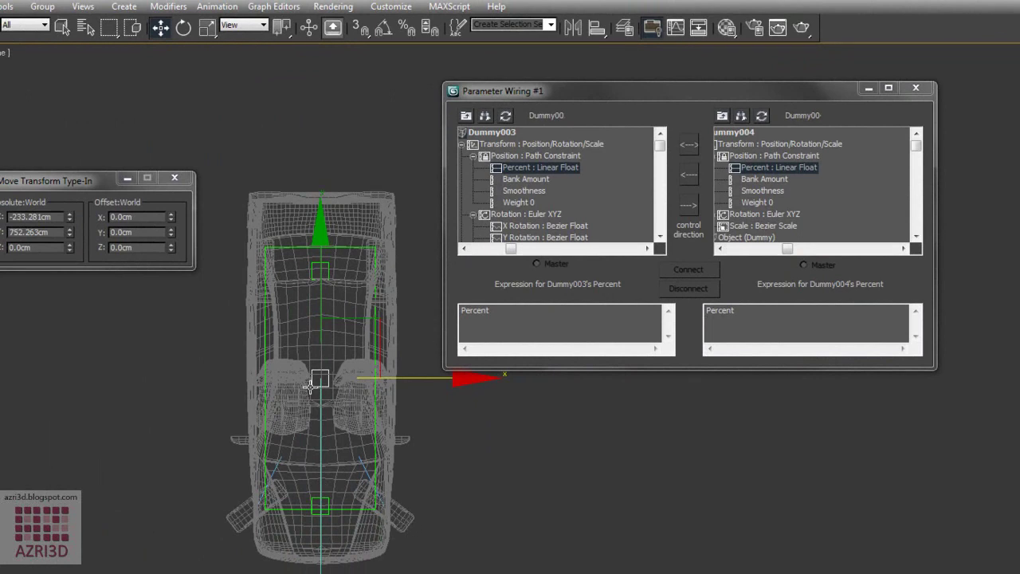
left_click(756, 313)
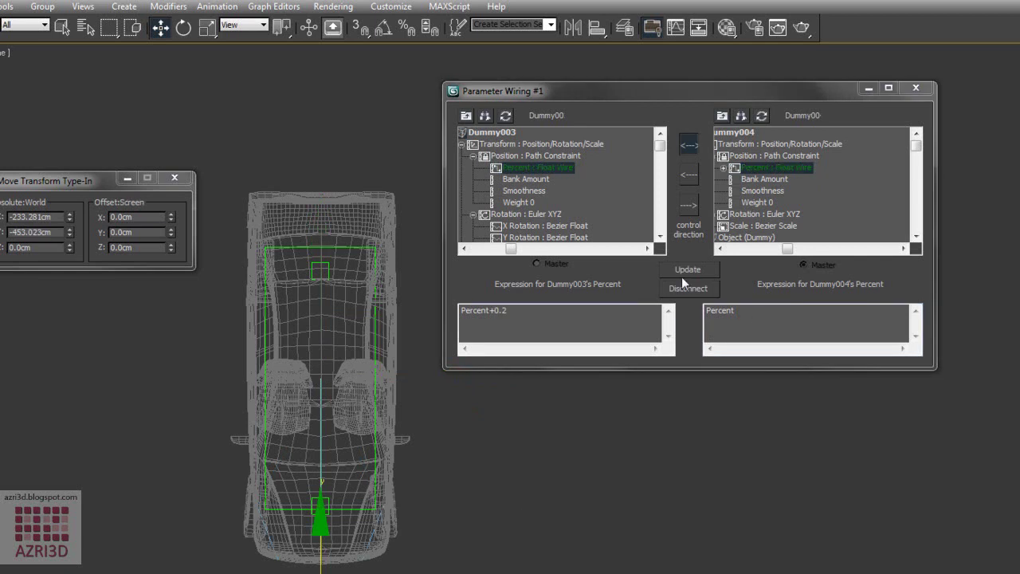
Change the expression for Dummy003's Percent to Percent+0.1.5 and update the wiring.
left_click(505, 312)
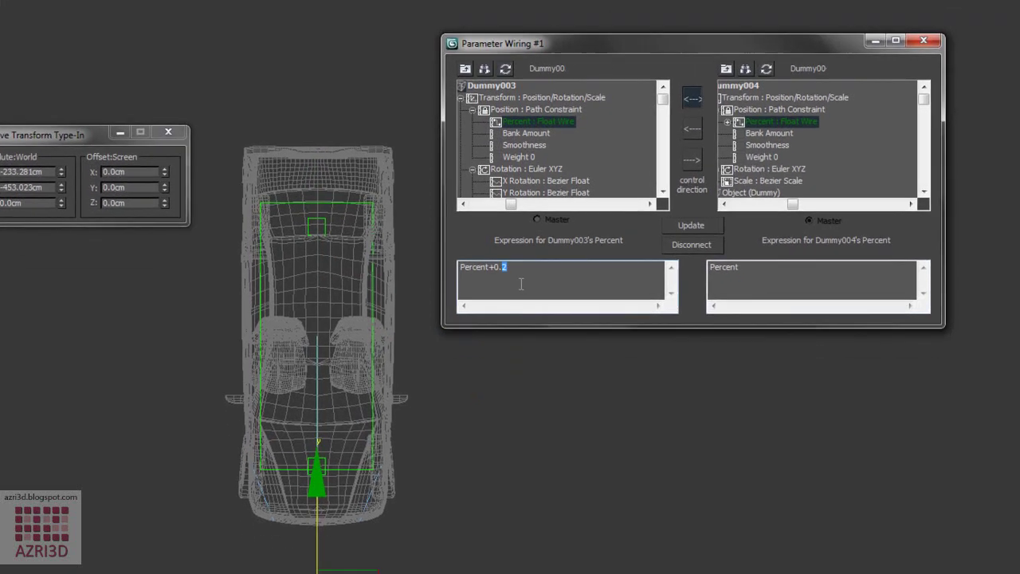
type("1.5")
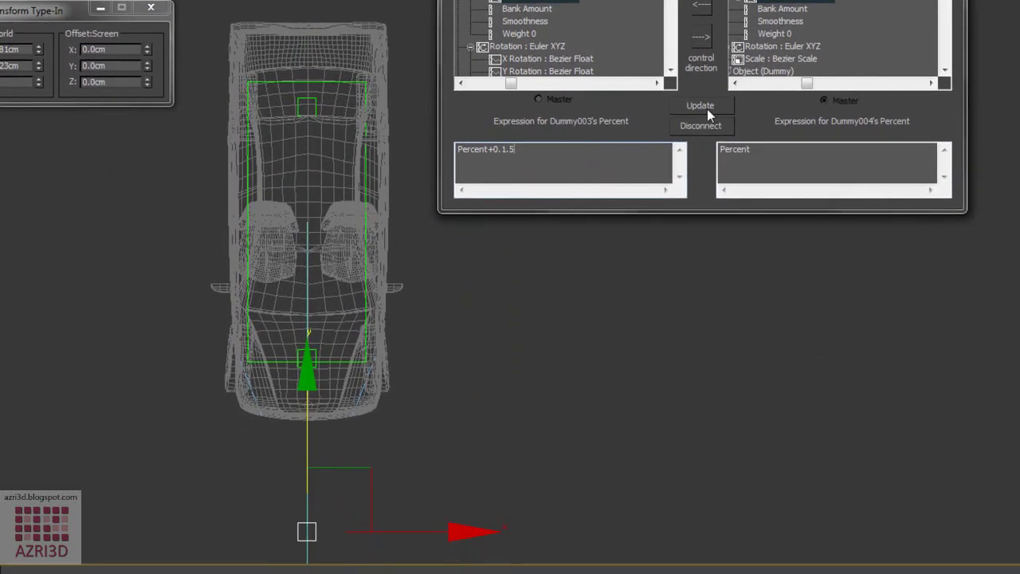
left_click(701, 106)
left_click(712, 277)
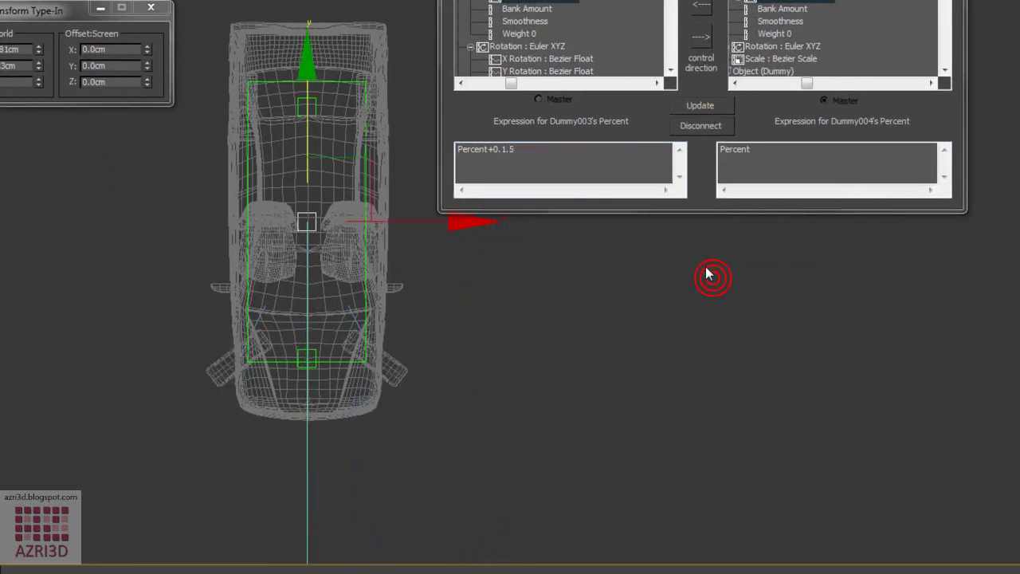
Tune the expression for Dummy003's Percent through Percent+0.15 and Percent+0.17 to Percent+0.18, updating the wiring each time.
left_click_drag(503, 149, 516, 149)
type("15")
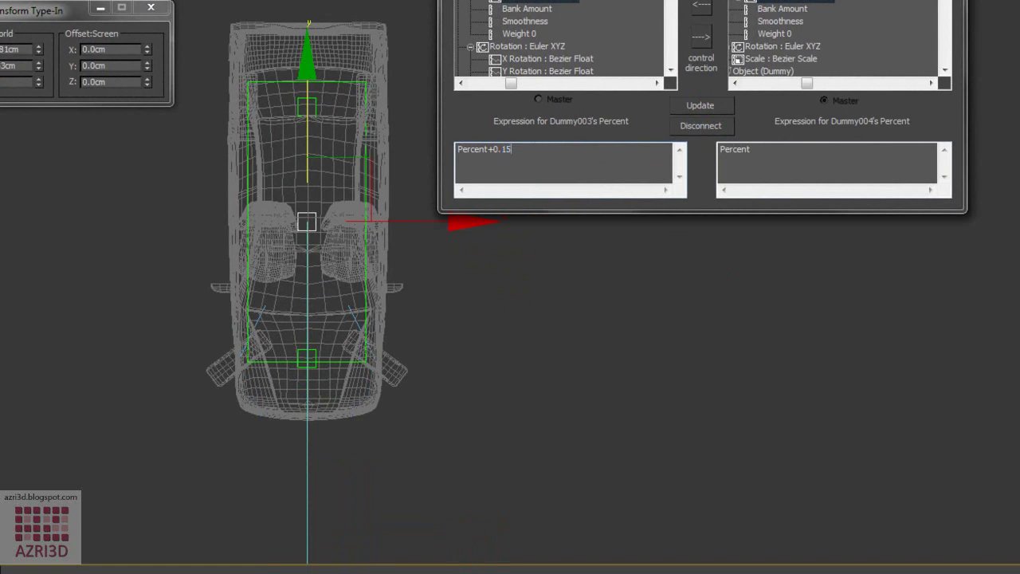
left_click(700, 106)
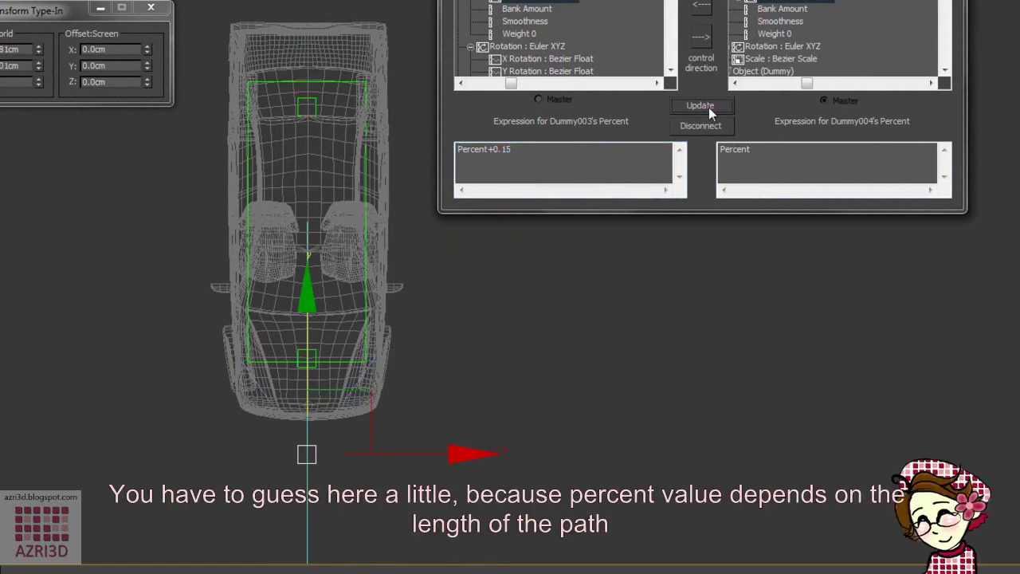
left_click_drag(502, 150, 516, 151)
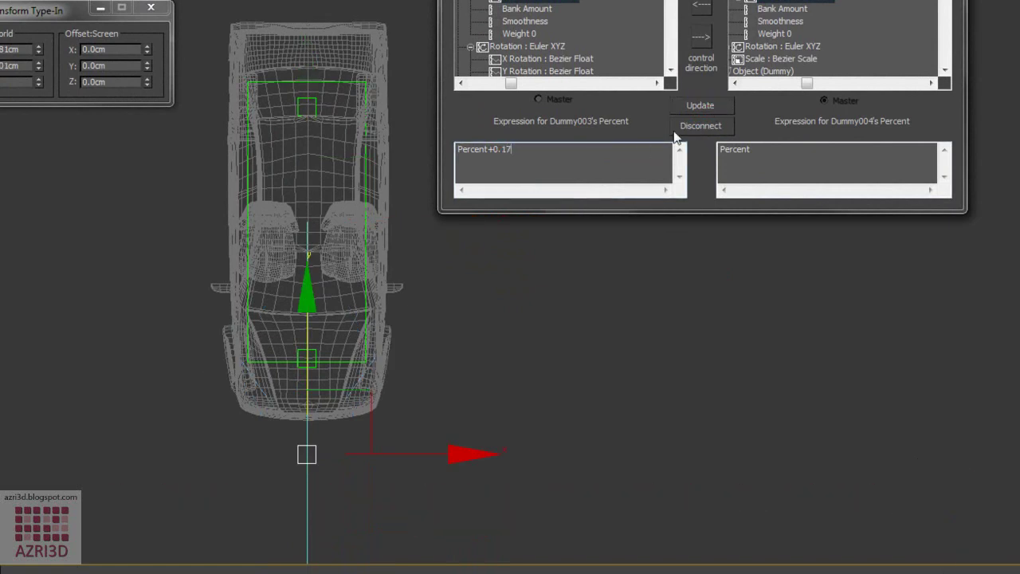
left_click(691, 109)
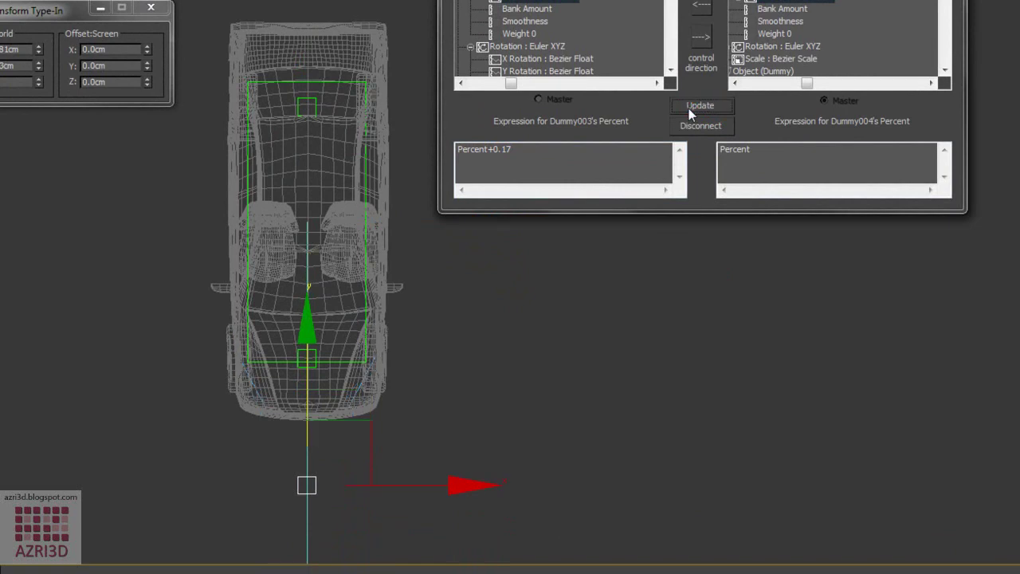
left_click_drag(503, 150, 518, 149)
left_click(705, 106)
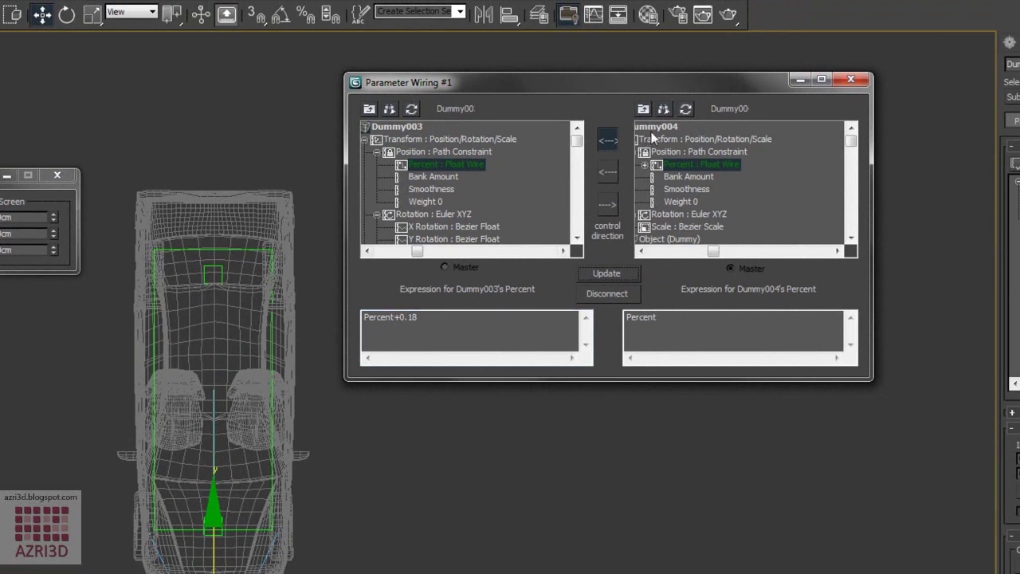
left_click_drag(710, 251, 671, 251)
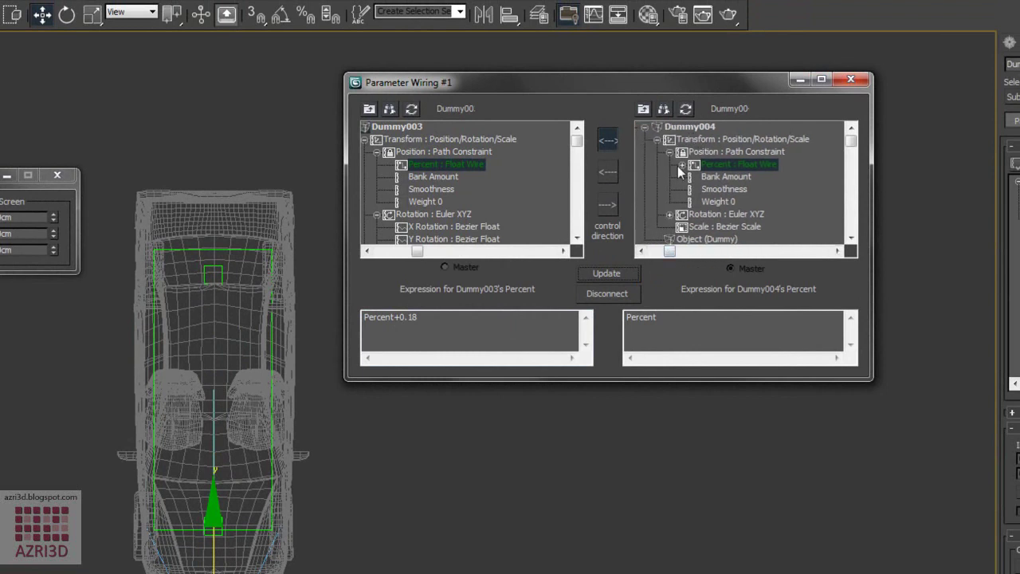
left_click(617, 273)
Move the wiring dialog aside, then play and scrub the animation in perspective to check the car and steering dummy along the path.
left_click_drag(713, 86, 777, 11)
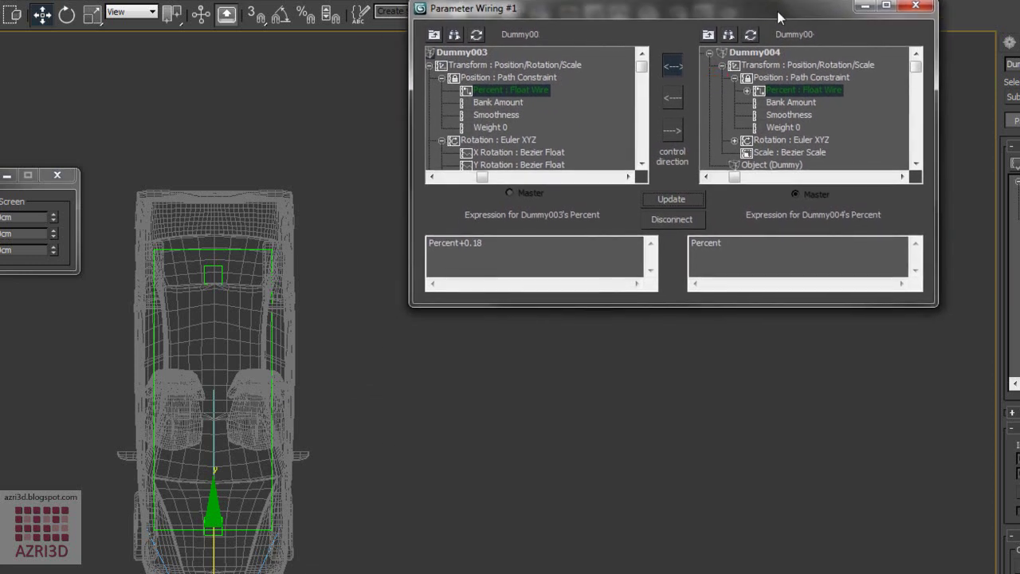
scroll(548, 397, "down", 3)
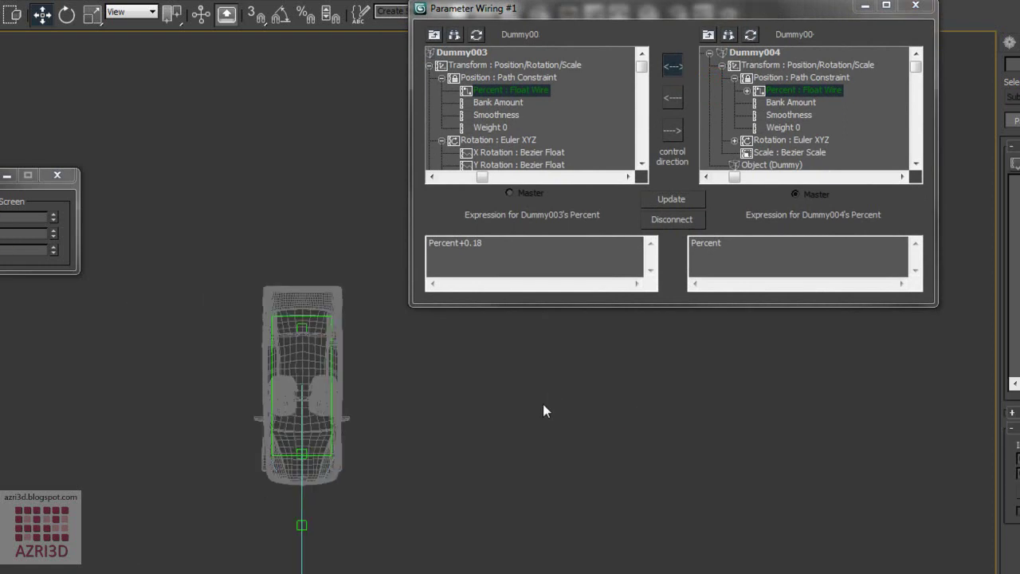
scroll(543, 411, "up", 1)
middle_click_drag(395, 463, 392, 375, "alt")
left_click(129, 428)
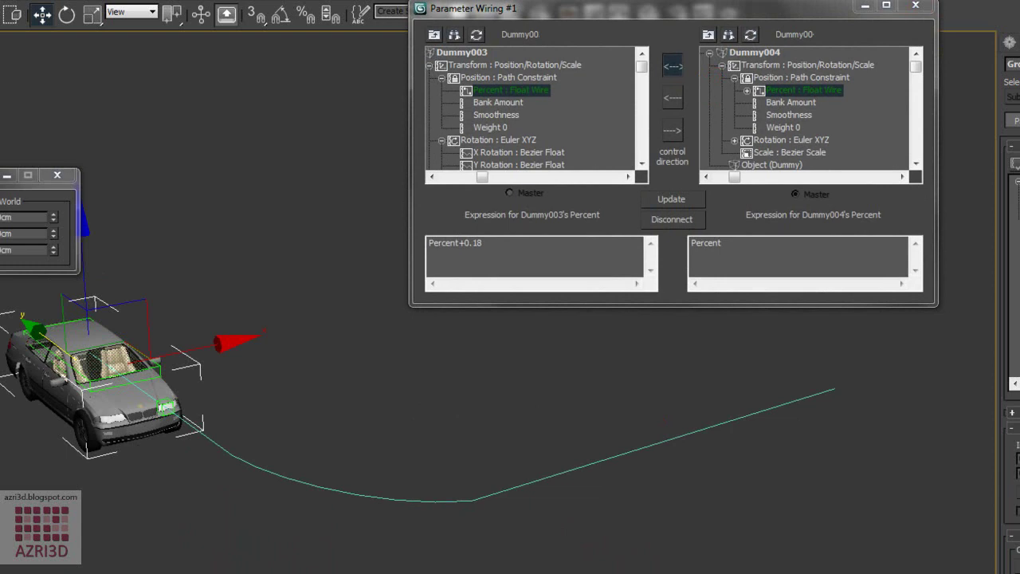
left_click(954, 551)
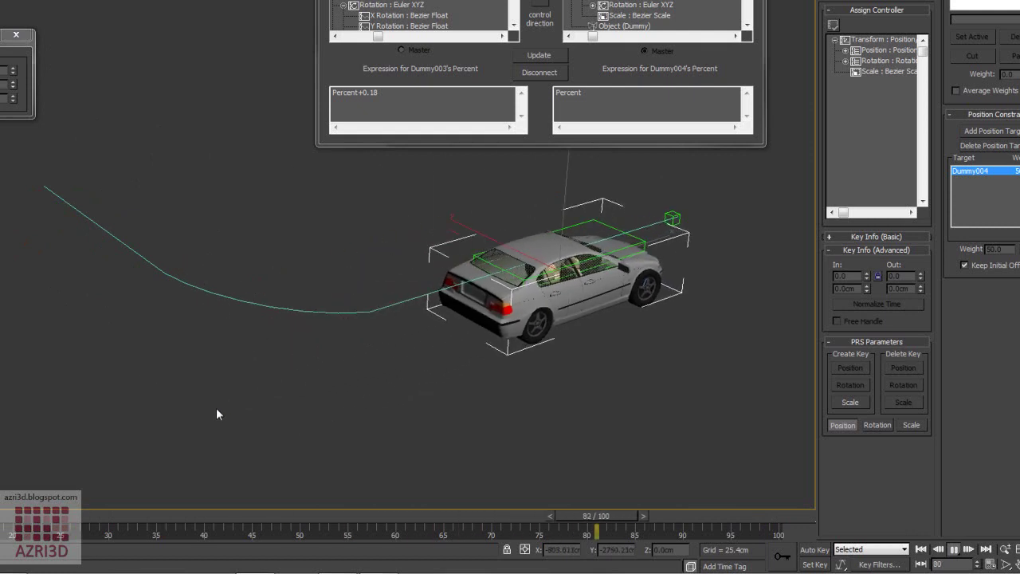
left_click_drag(415, 514, 0, 462)
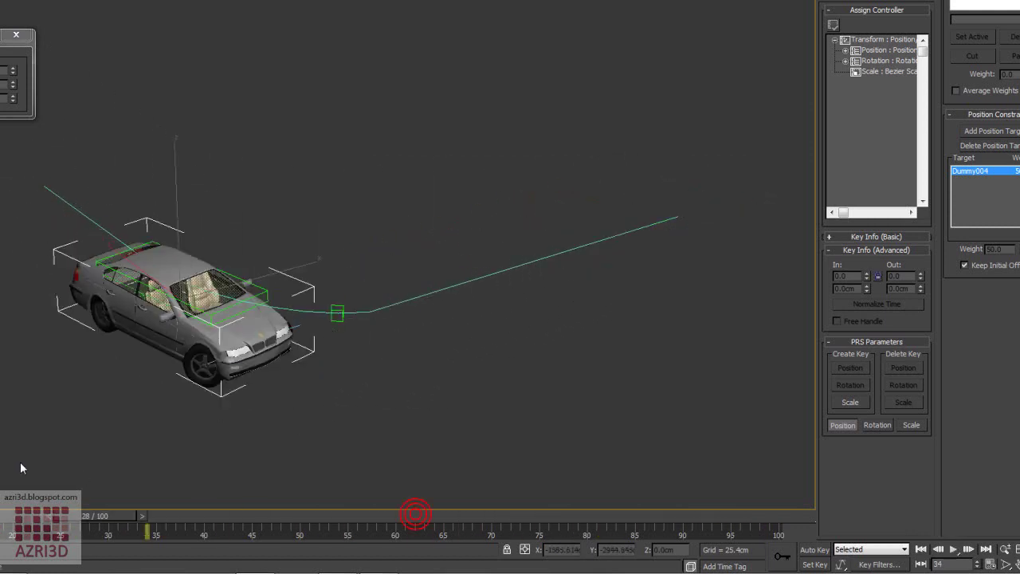
In wireframe, use Auto Key to rotate the front wheel dummy about 89 degrees around X at frame 15.
key("w")
key("F3")
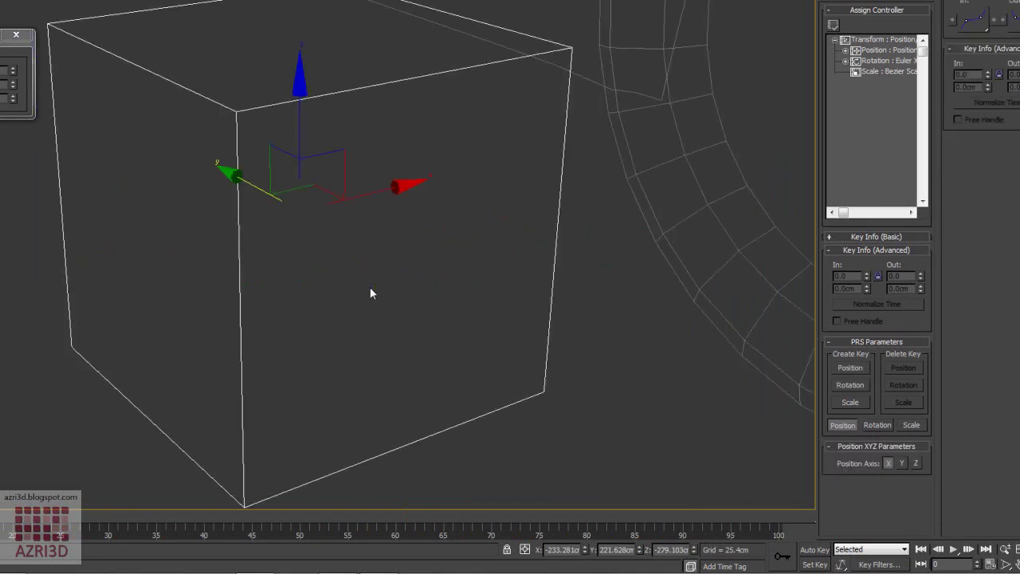
right_click(358, 278)
scroll(366, 294, "down", 10)
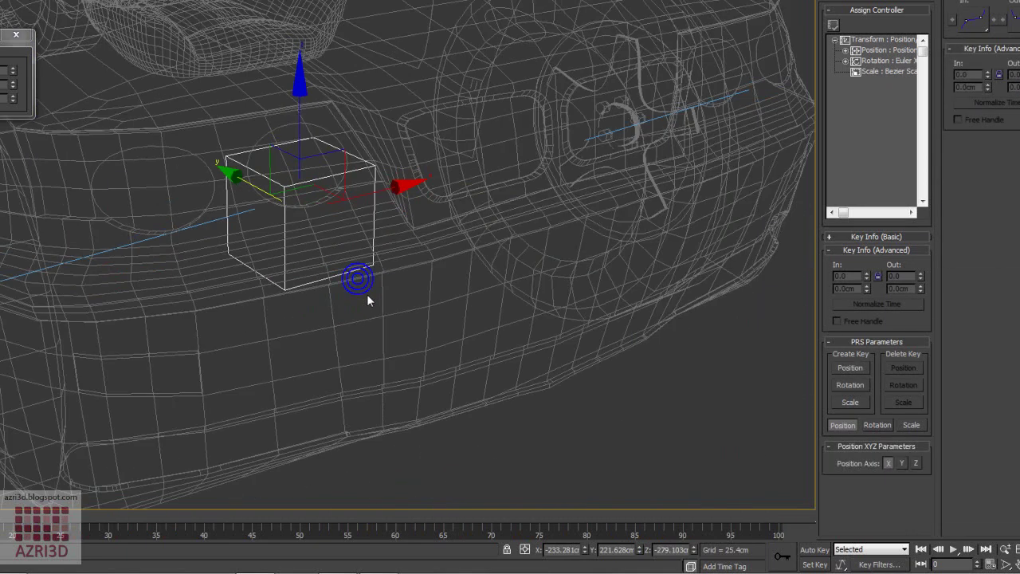
scroll(367, 297, "up", 2)
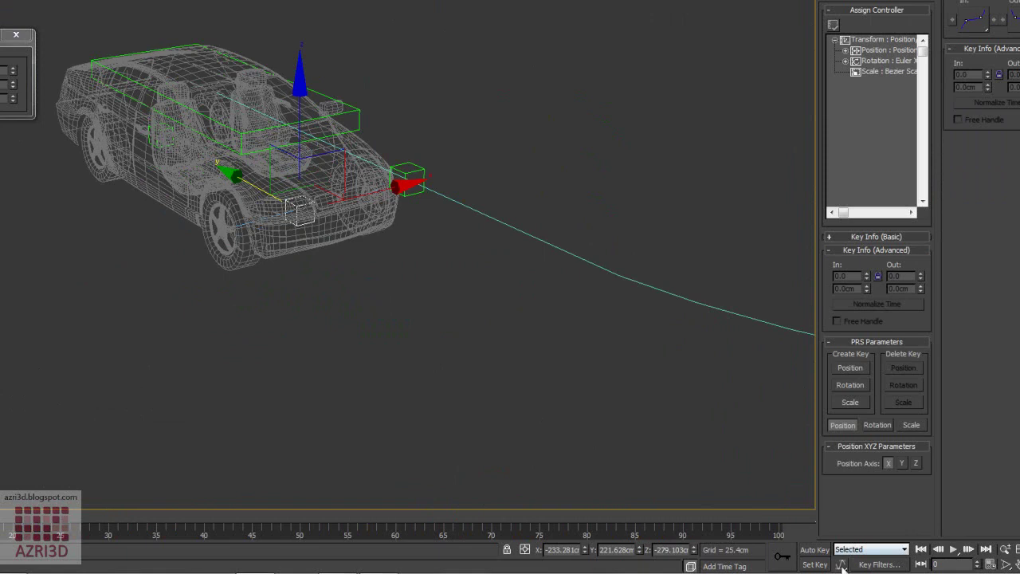
left_click(820, 554)
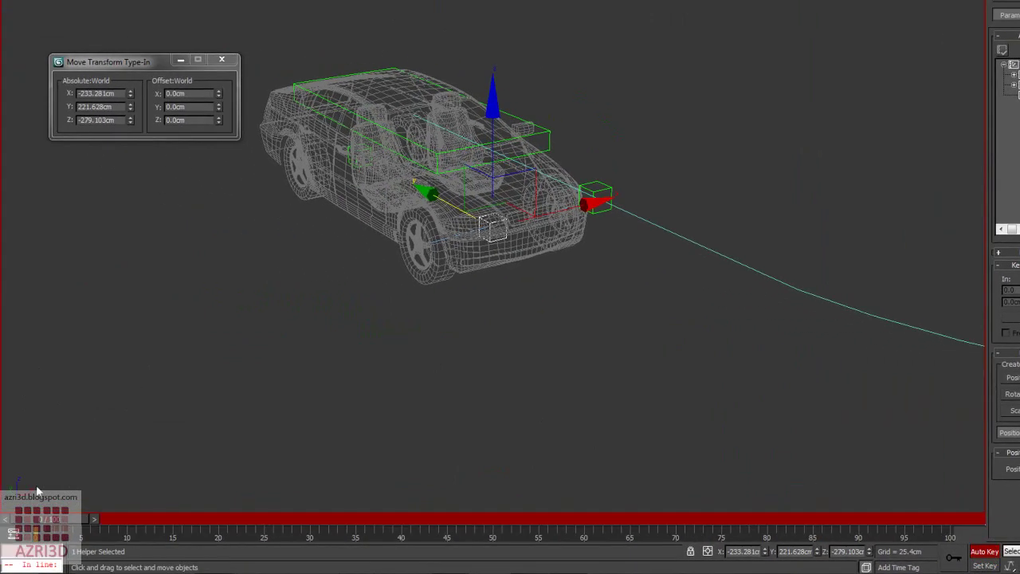
left_click_drag(53, 521, 186, 520)
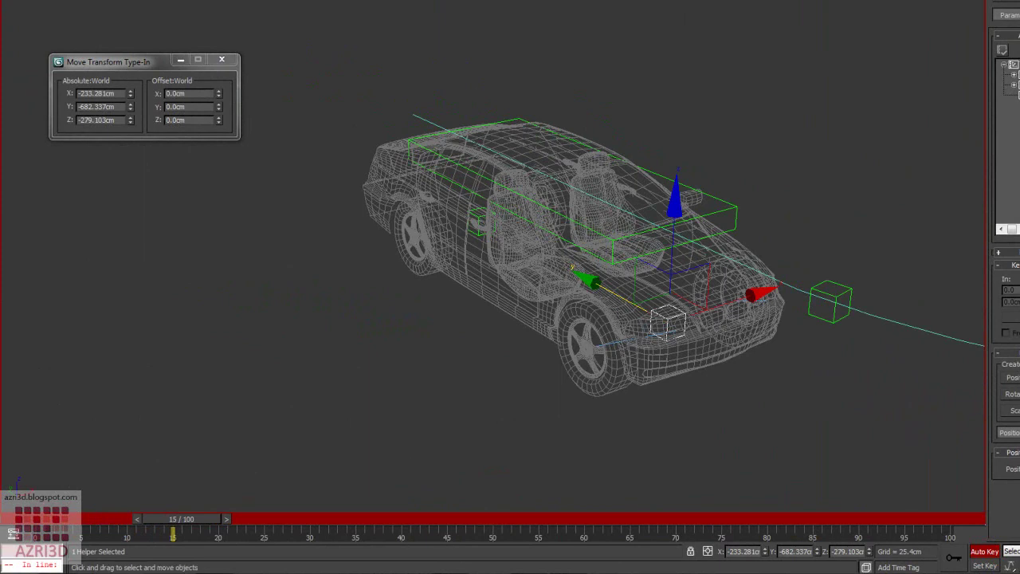
key("e")
left_click_drag(700, 229, 732, 350)
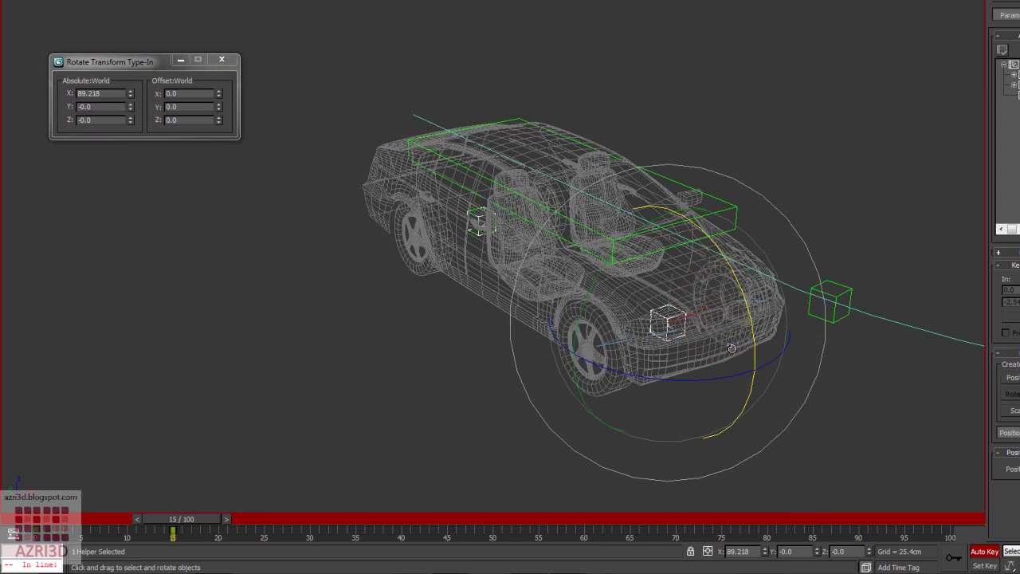
left_click(989, 553)
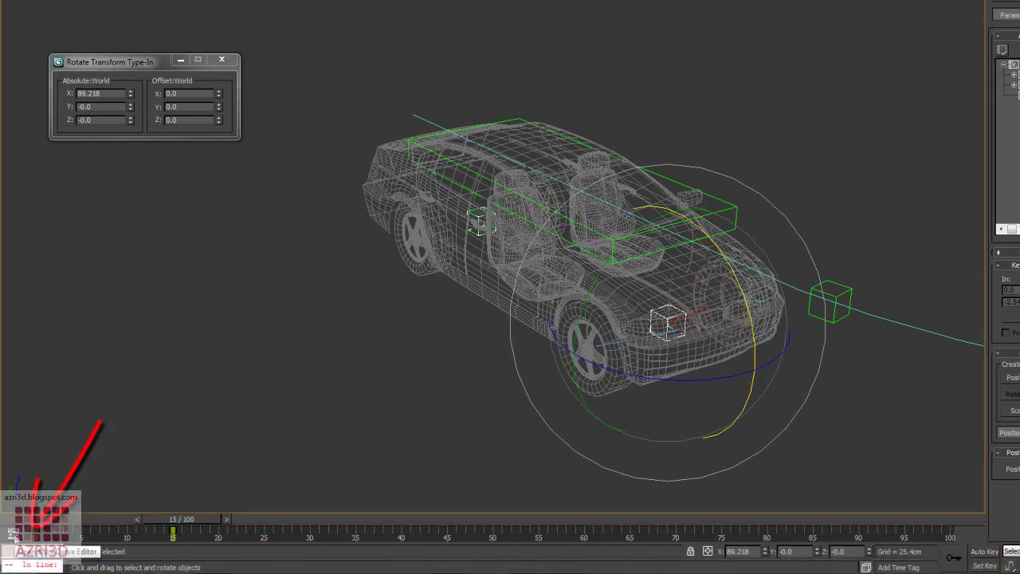
Open the Mini Curve Editor and expand the X Rotation track of the rear dummy, Dummy001.
left_click(14, 535)
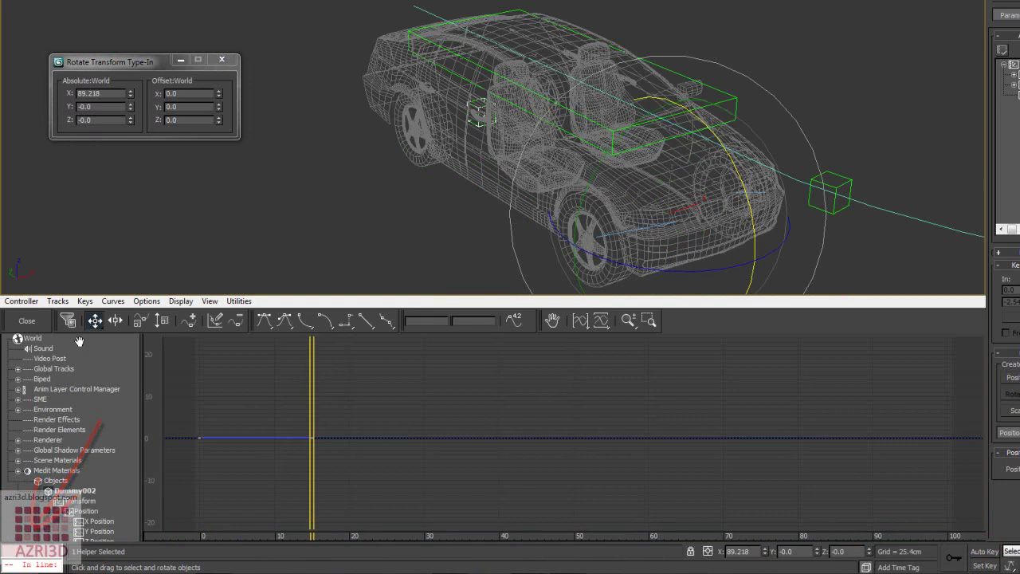
left_click_drag(29, 512, 36, 415)
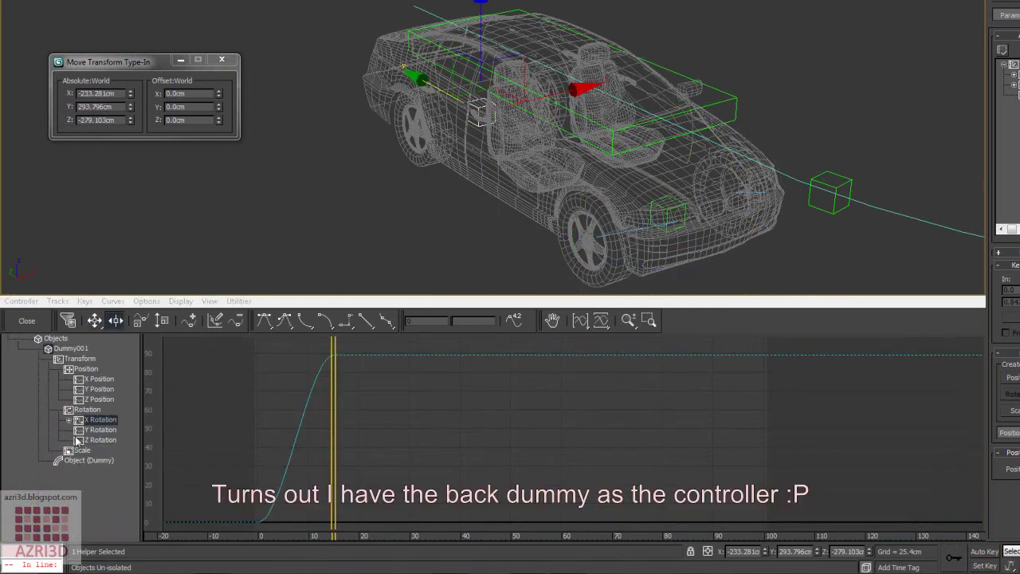
left_click(69, 420)
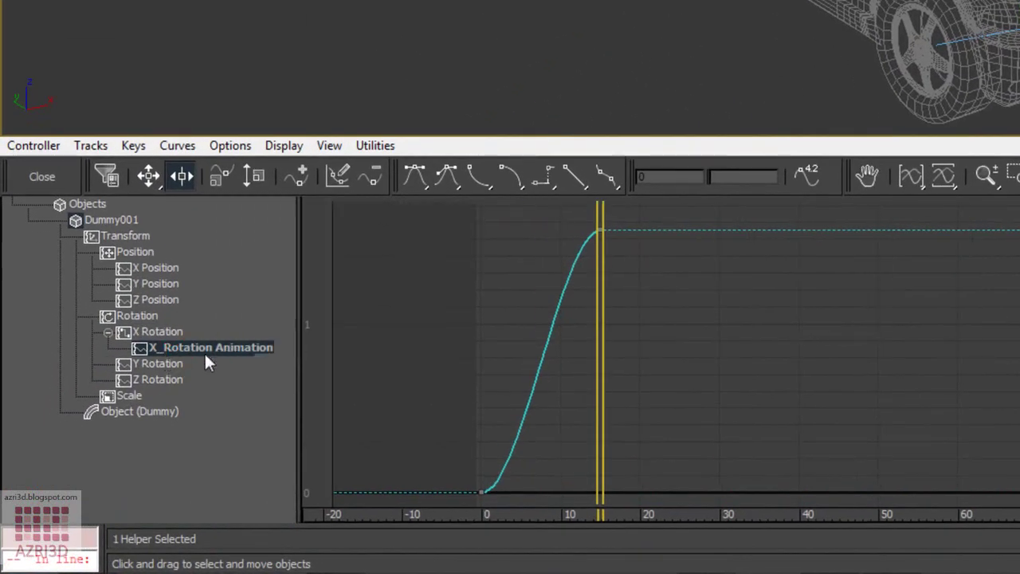
Set the value of the frame 15 key on Dummy001's X_Rotation Animation curve to 360.
left_click_drag(567, 210, 624, 307)
double_click(761, 180)
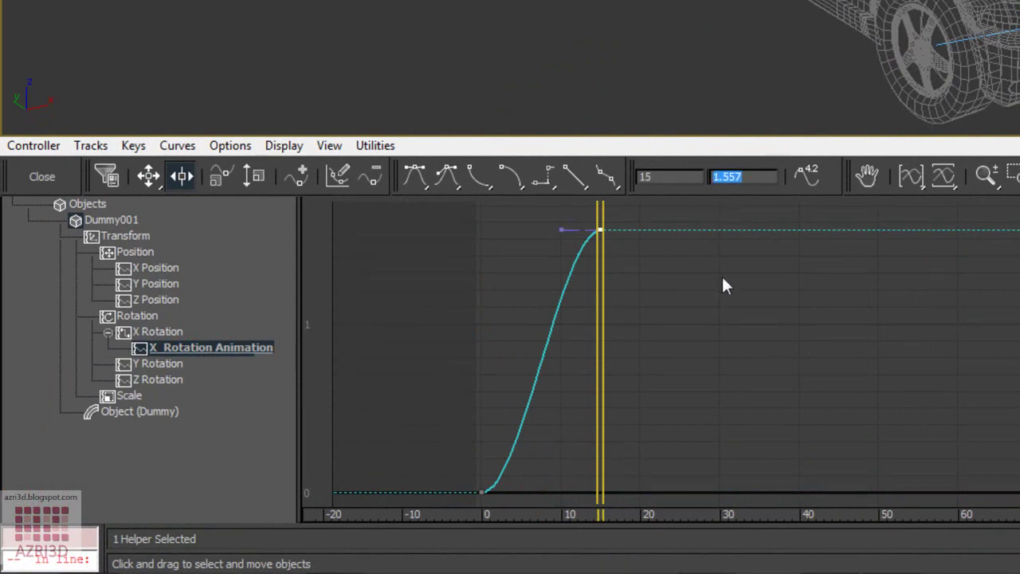
type("360")
key("Return")
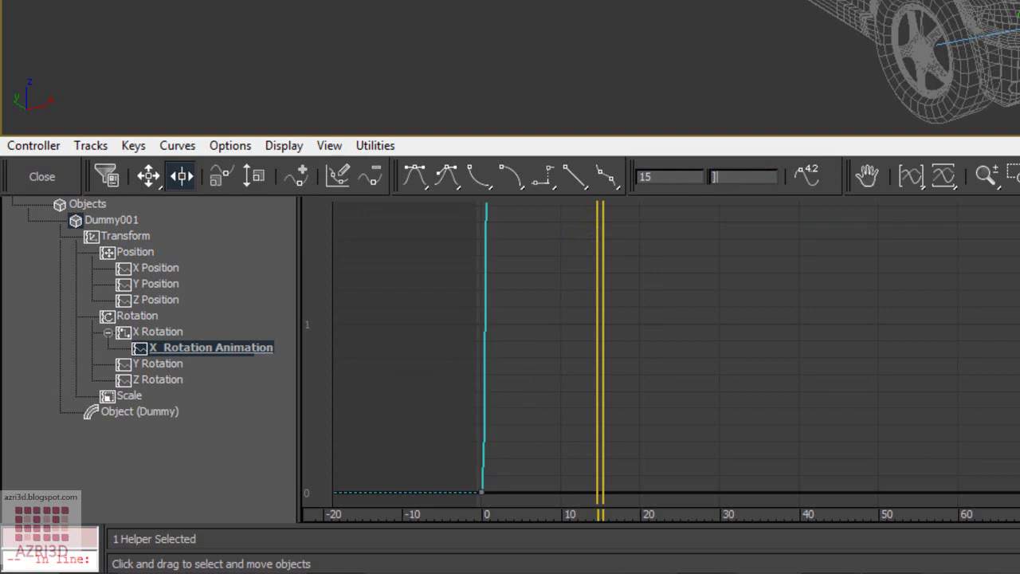
left_click(164, 329)
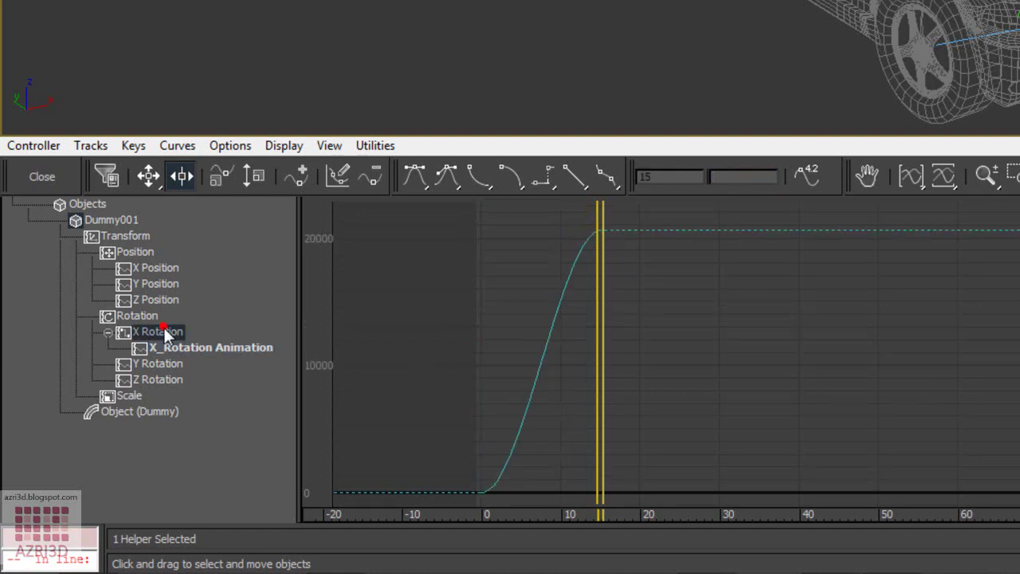
left_click(172, 349)
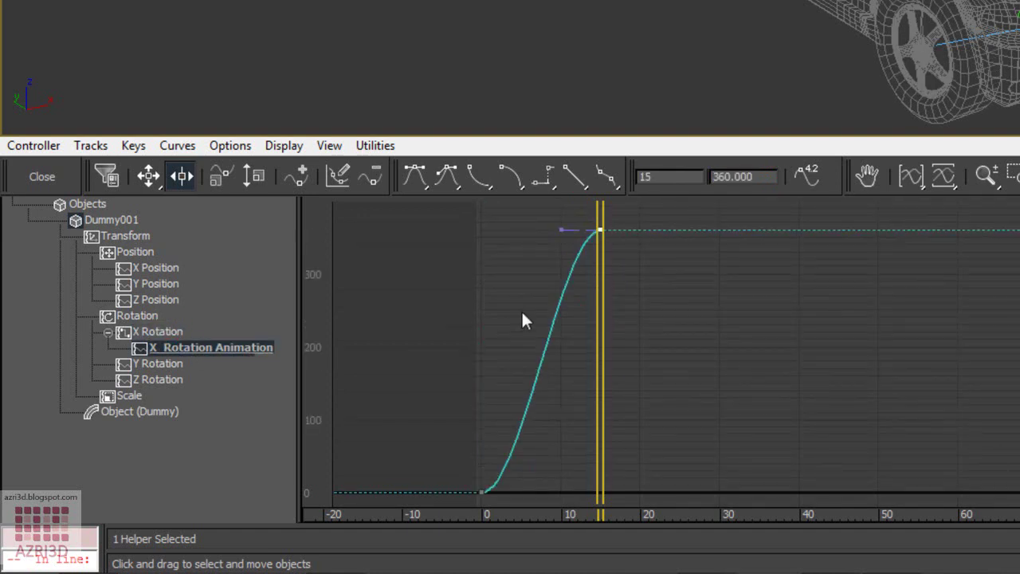
Set the tangents of both keys on the X_Rotation Animation curve to linear.
left_click_drag(748, 488, 741, 527)
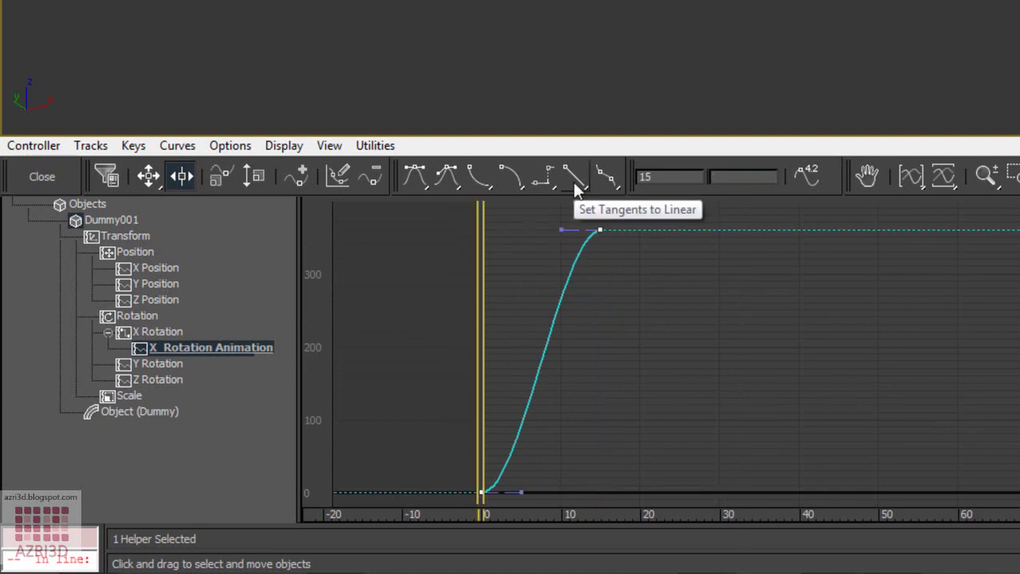
left_click(574, 180)
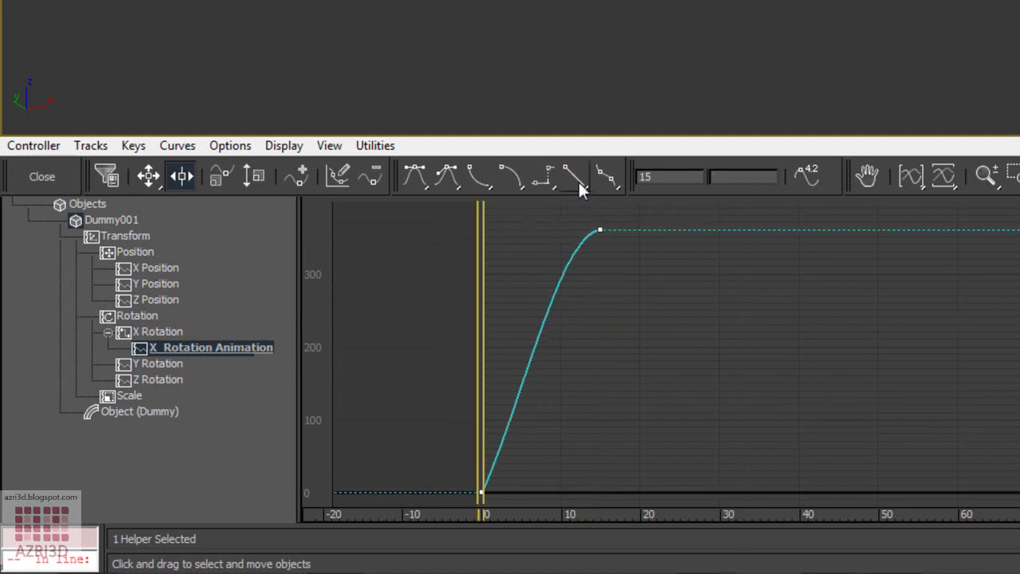
left_click(578, 180)
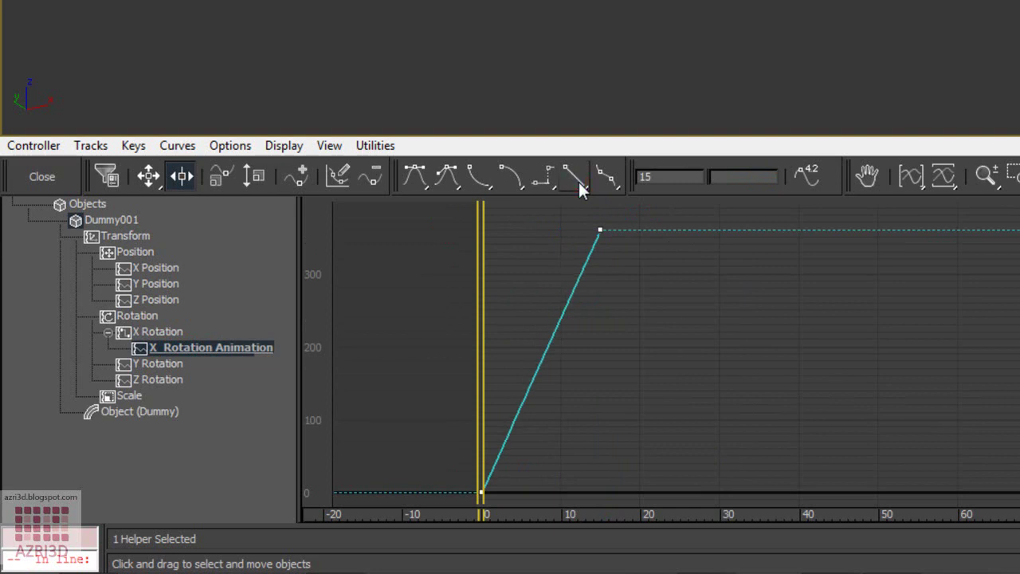
Play the animation to check the wheel rotation along the path, and return the time to frame 0.
left_click(935, 554)
key("Escape")
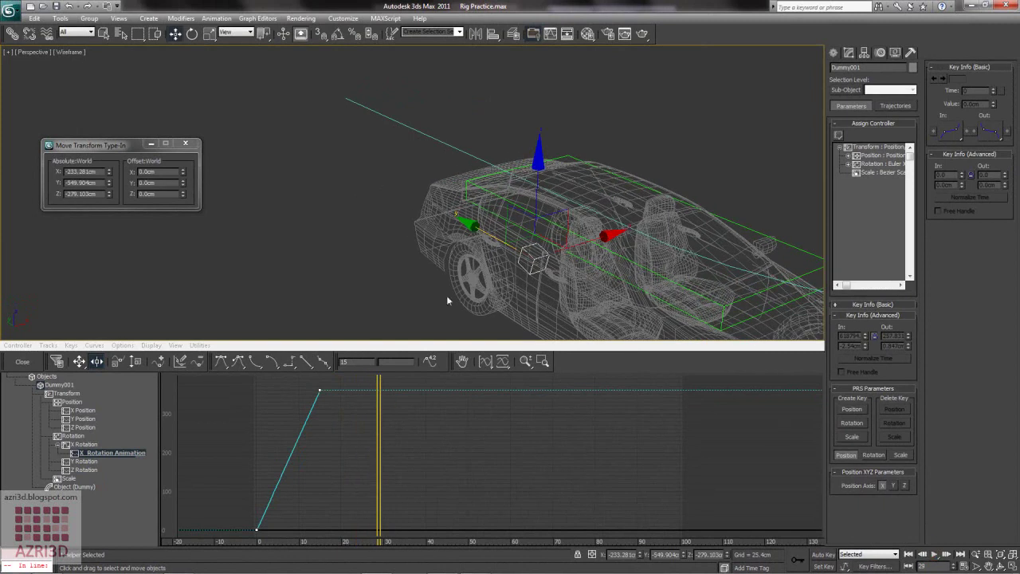
scroll(447, 300, "down", 10)
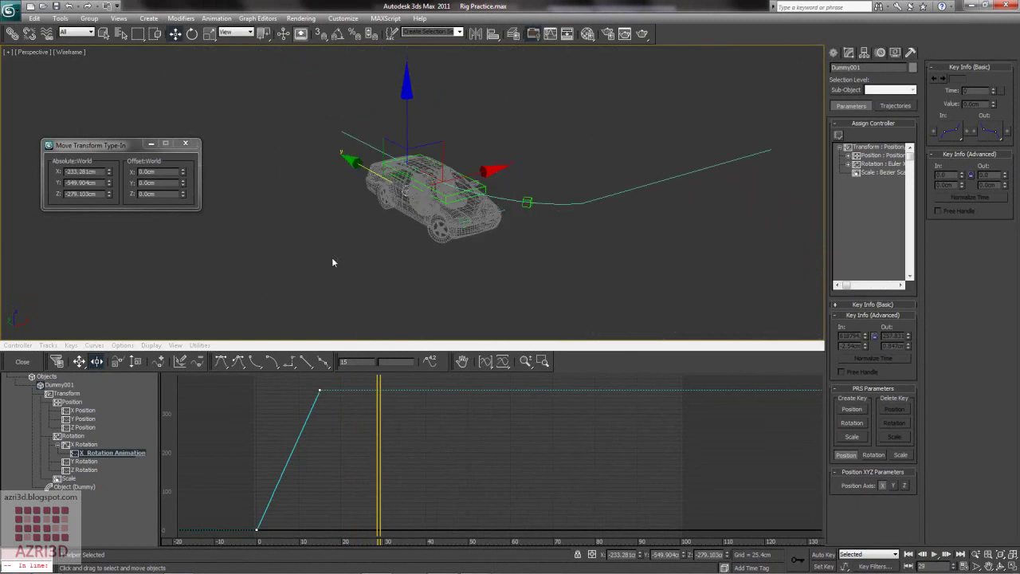
left_click_drag(383, 447, 223, 440)
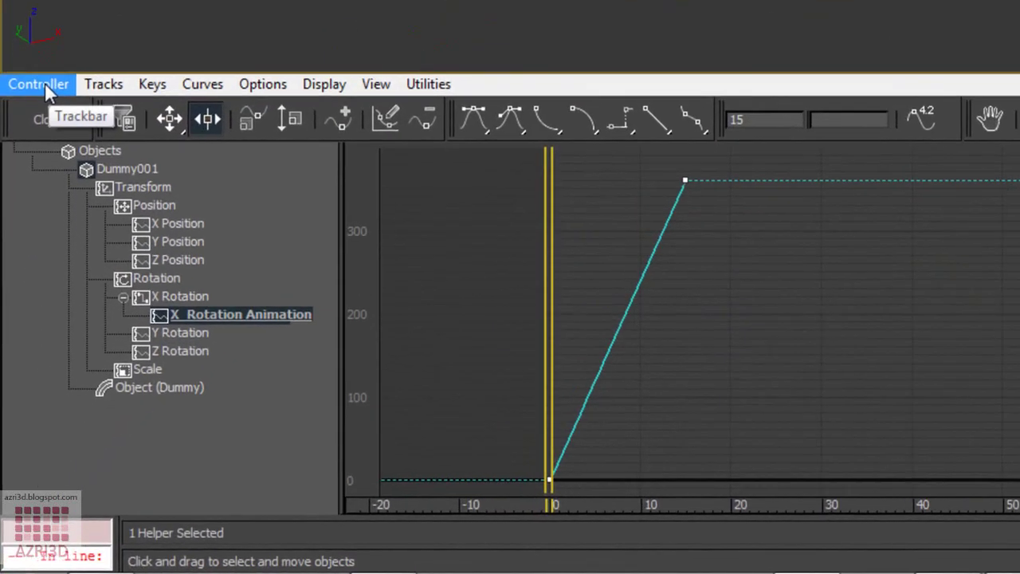
Set the out-of-range type of the X_Rotation Animation curve to Relative Repeat in both directions.
left_click(20, 345)
left_click(78, 428)
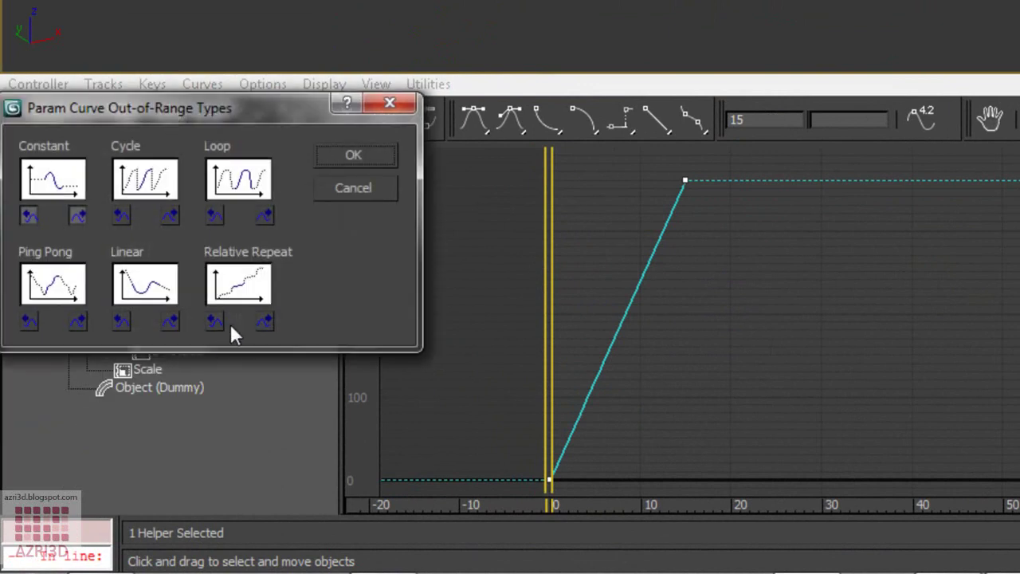
left_click(243, 285)
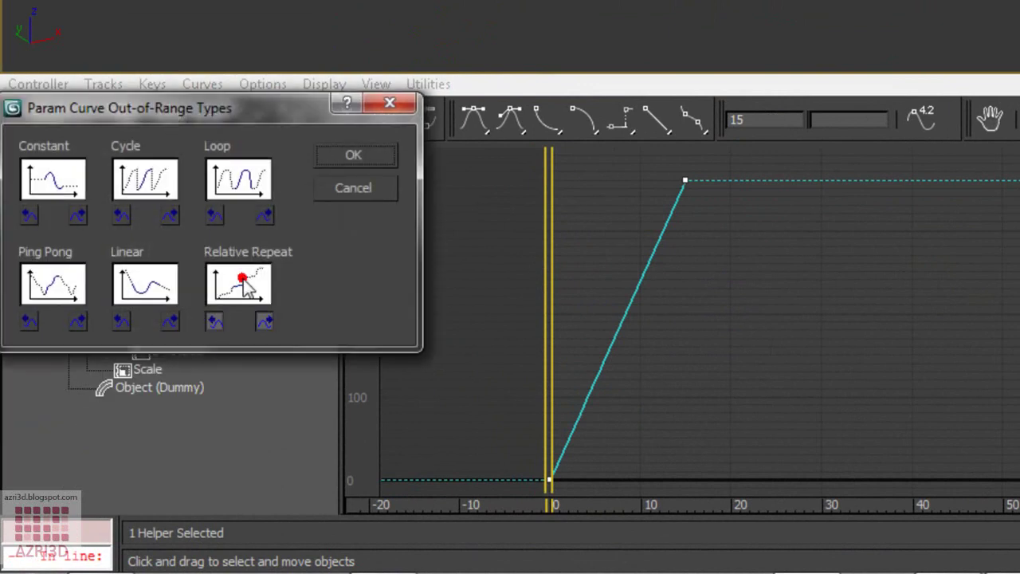
left_click(351, 150)
Play the animation to check the continuous wheel rotation, closing the curve editor and deselecting the dummy.
key("slash")
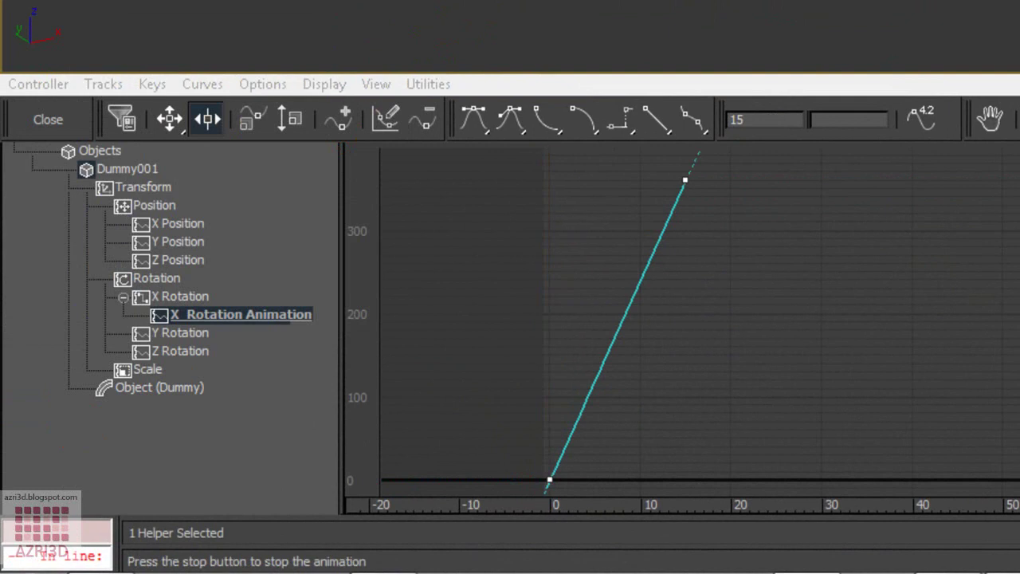
left_click(48, 119)
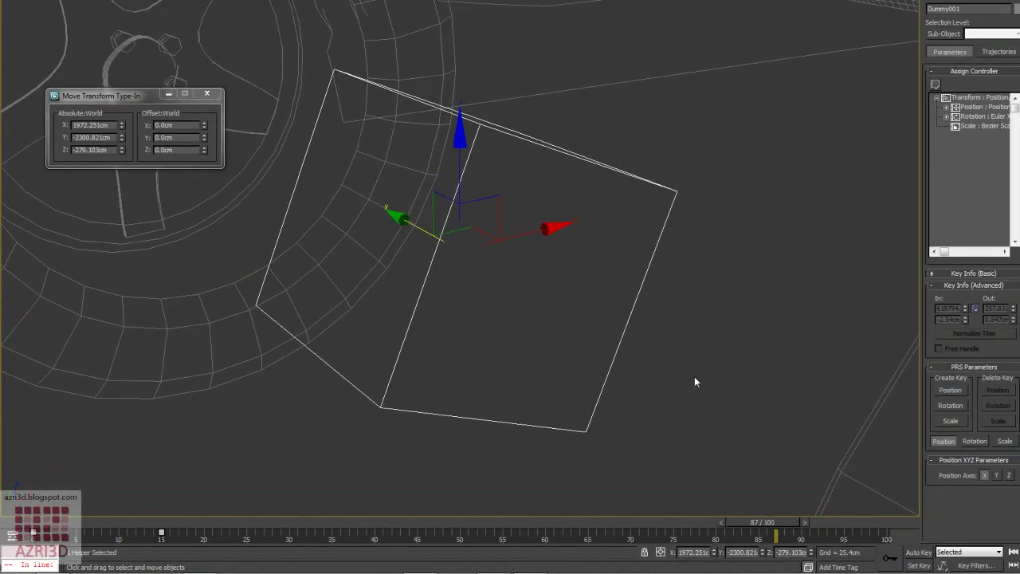
left_click(695, 381)
scroll(720, 462, "down", 6)
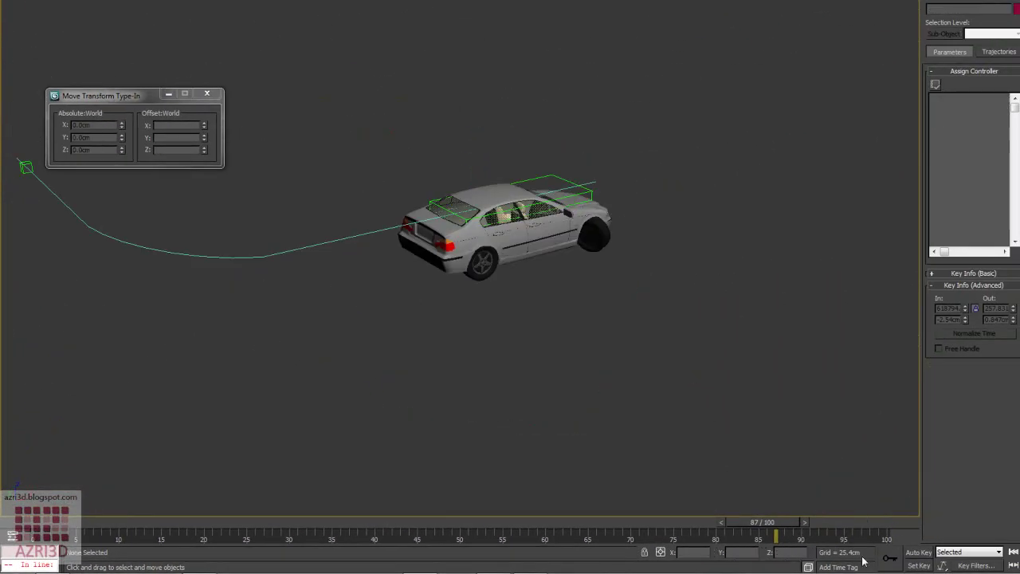